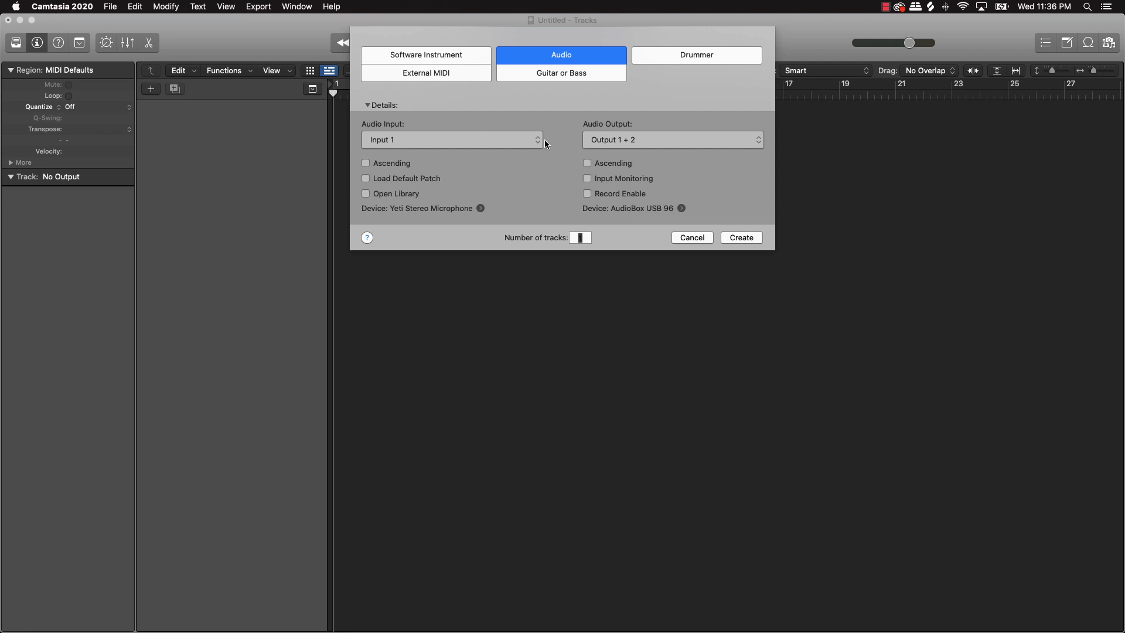
Create software instrument track Inst 1 using SAUCEWARE AUDIO's Octave Deluxe (Stereo)
click(408, 58)
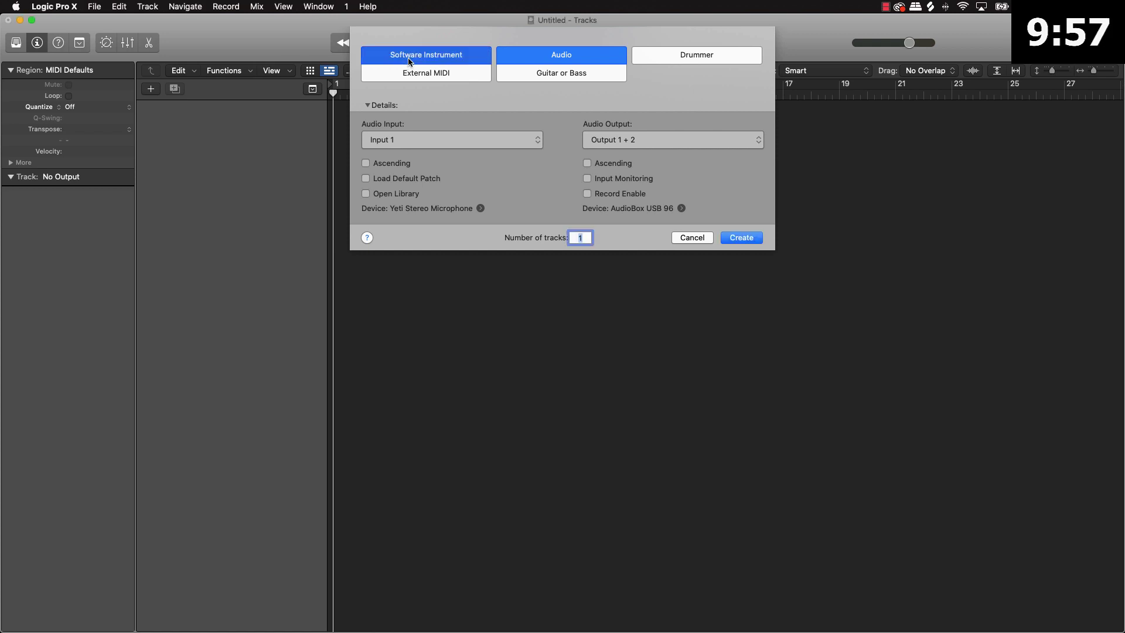
click(409, 141)
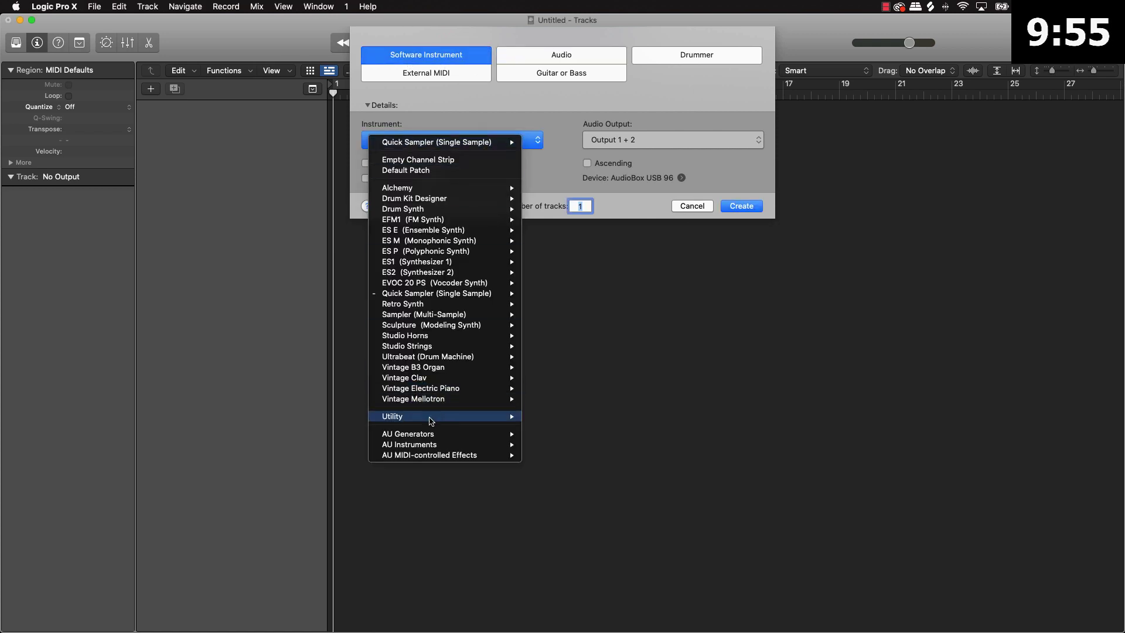
mouse_move(572, 464)
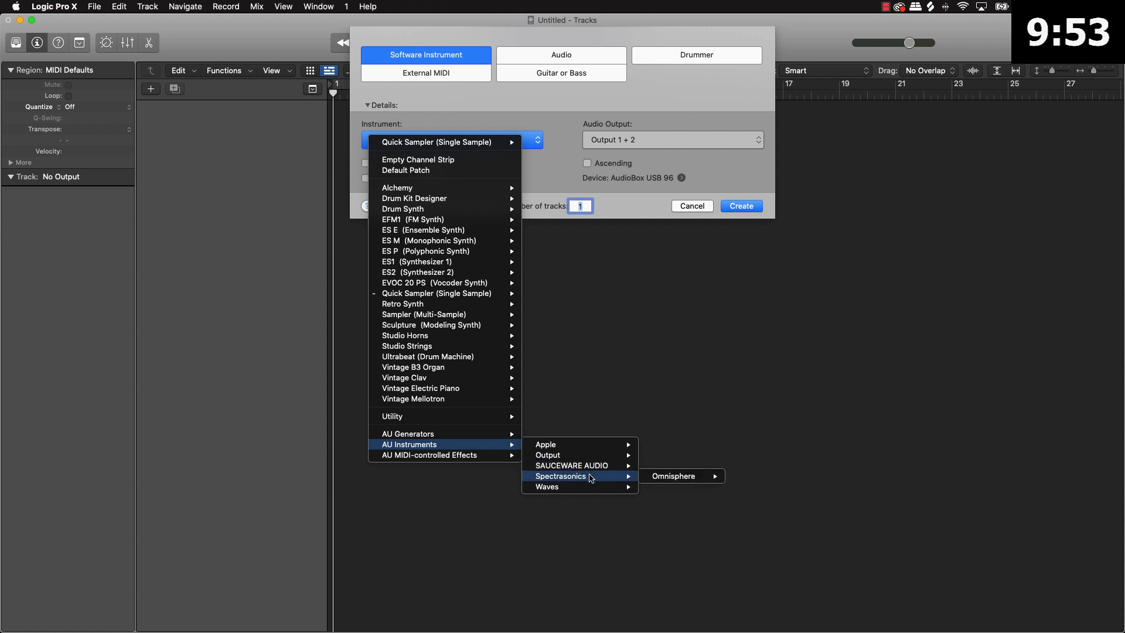
mouse_move(677, 465)
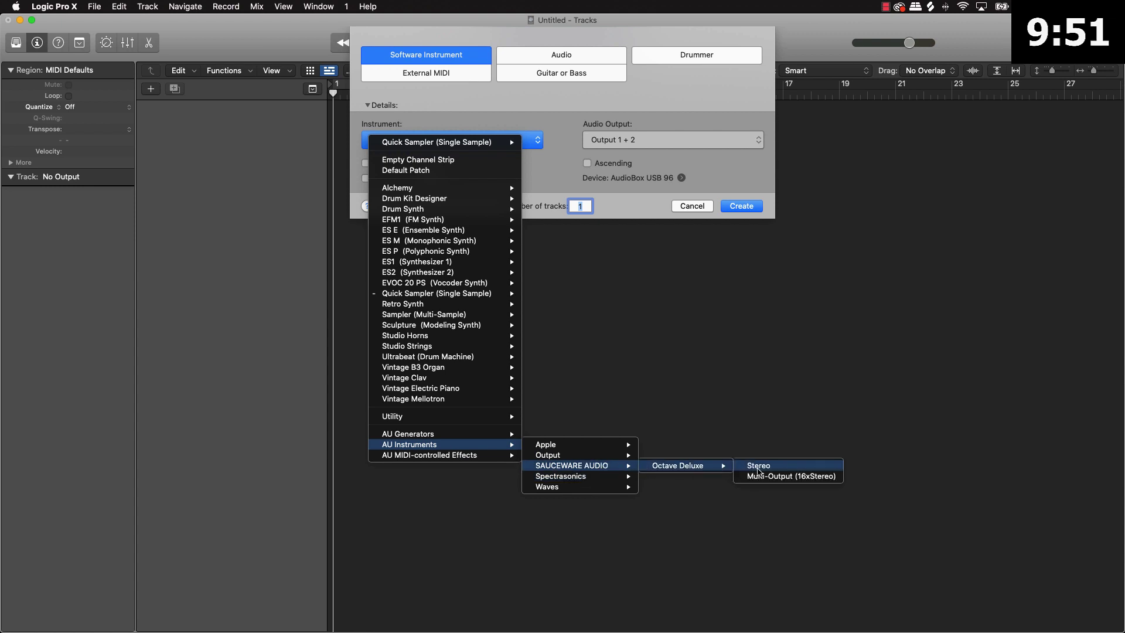
click(761, 467)
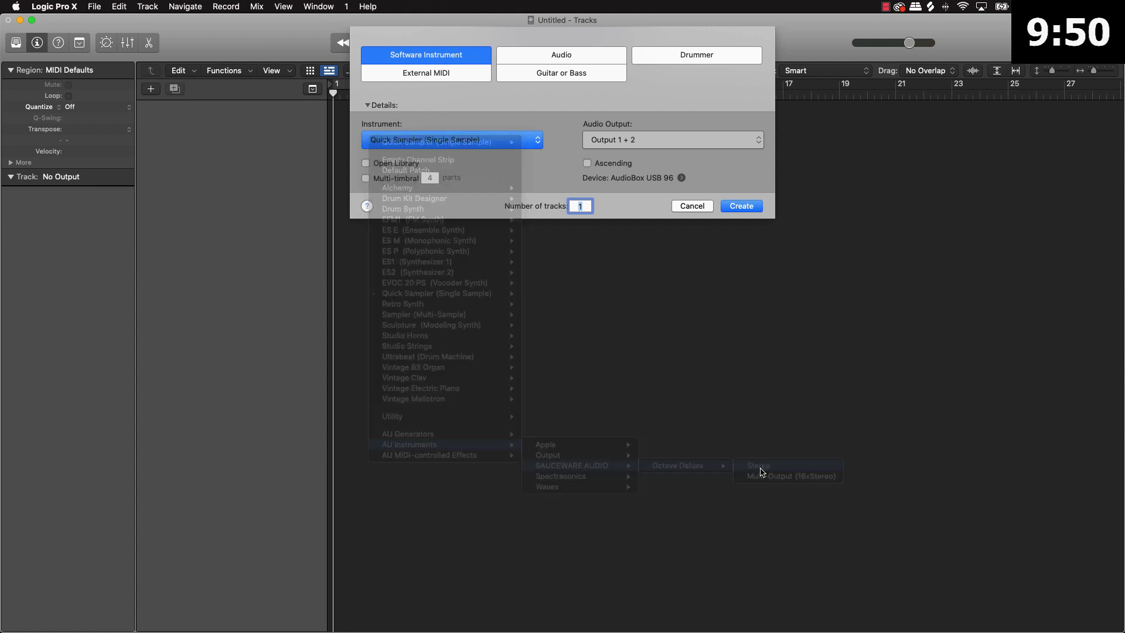
click(750, 209)
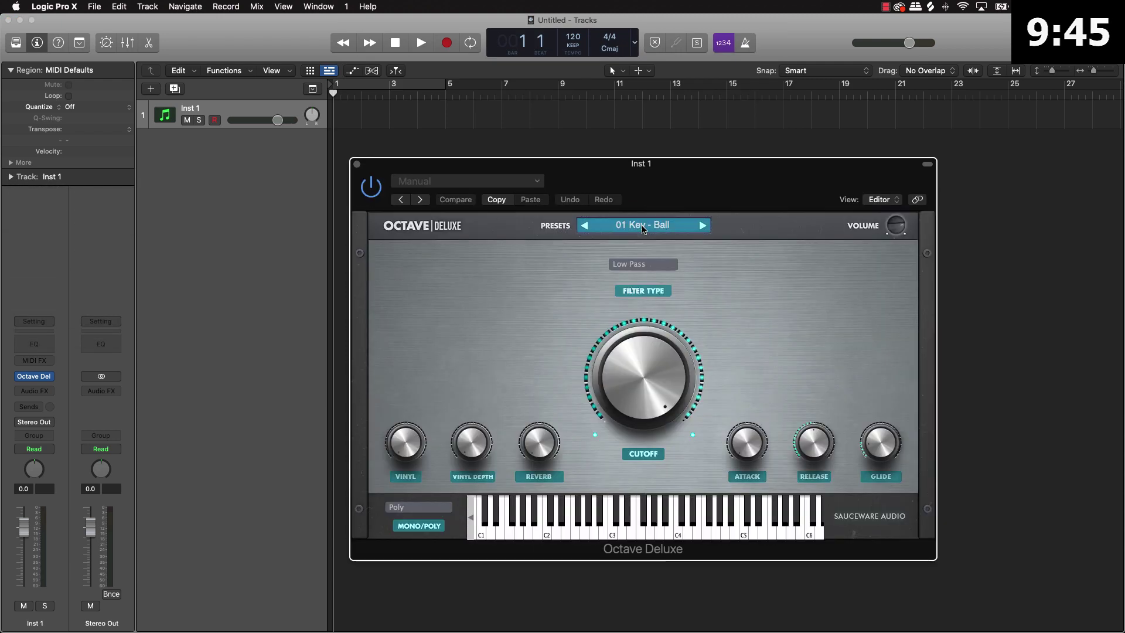
Load XP3 - Flute - Young1Beatz from Octave Deluxe's Instrument List, then dismiss the list
click(642, 226)
scroll(527, 361, down, 10)
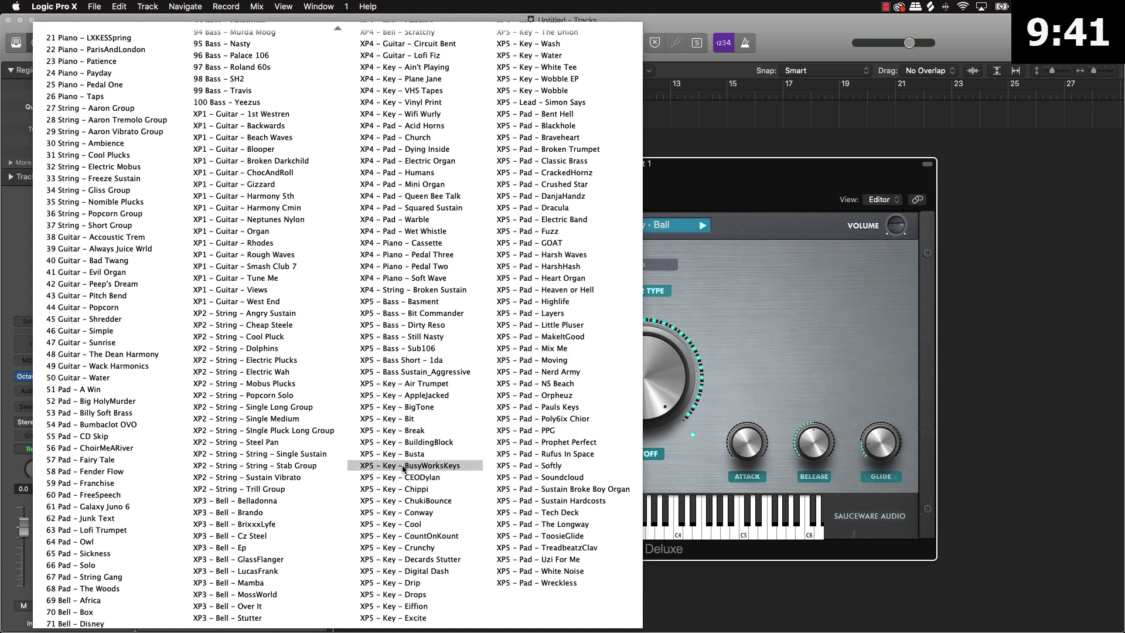
click(129, 507)
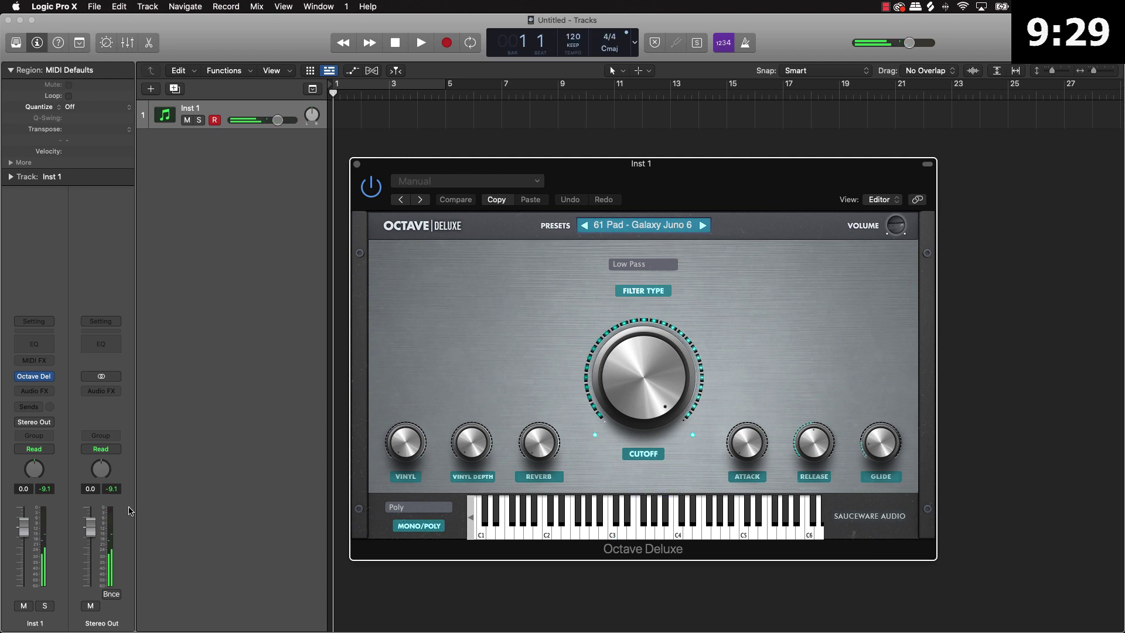
click(636, 225)
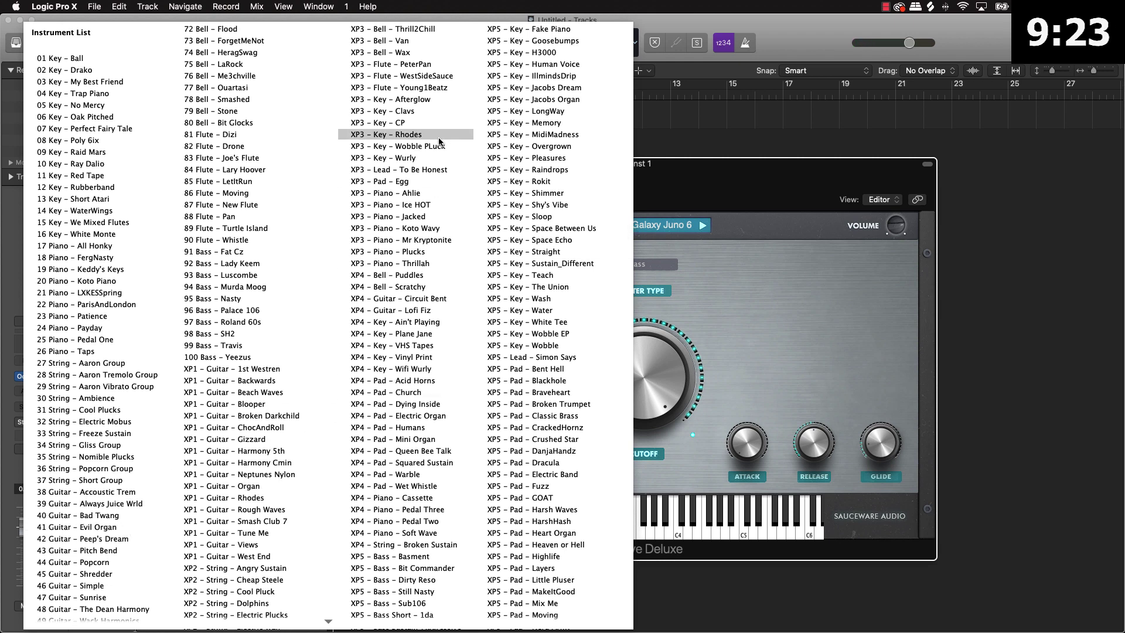
key(Escape)
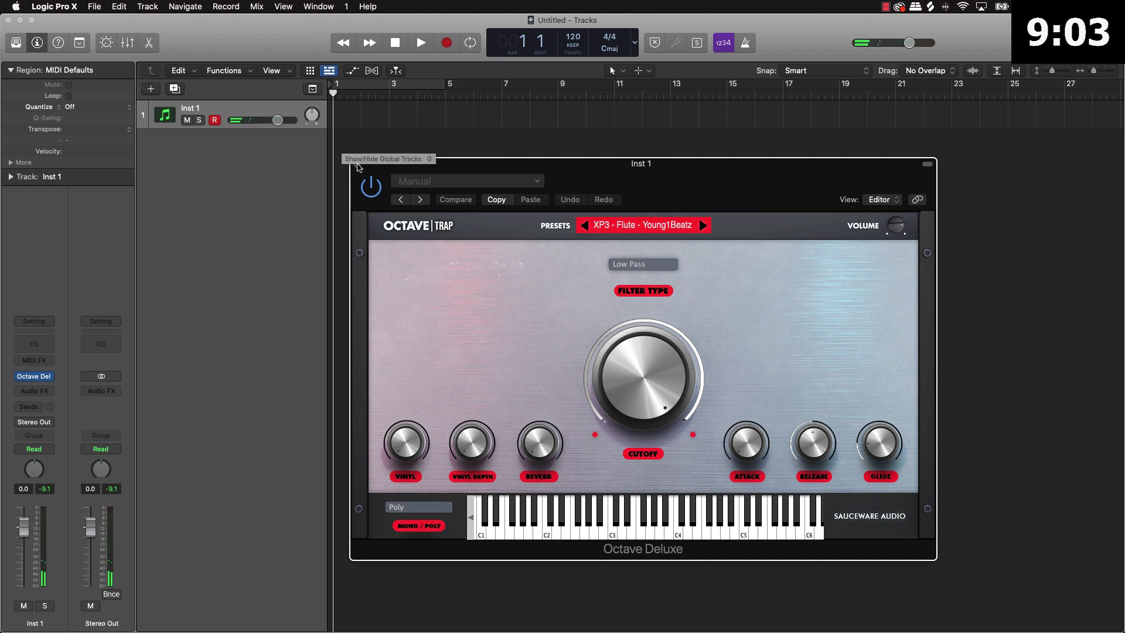
Close the plug-in window, cycle bars 1–5, and set the tempo to 145
click(358, 166)
click(408, 88)
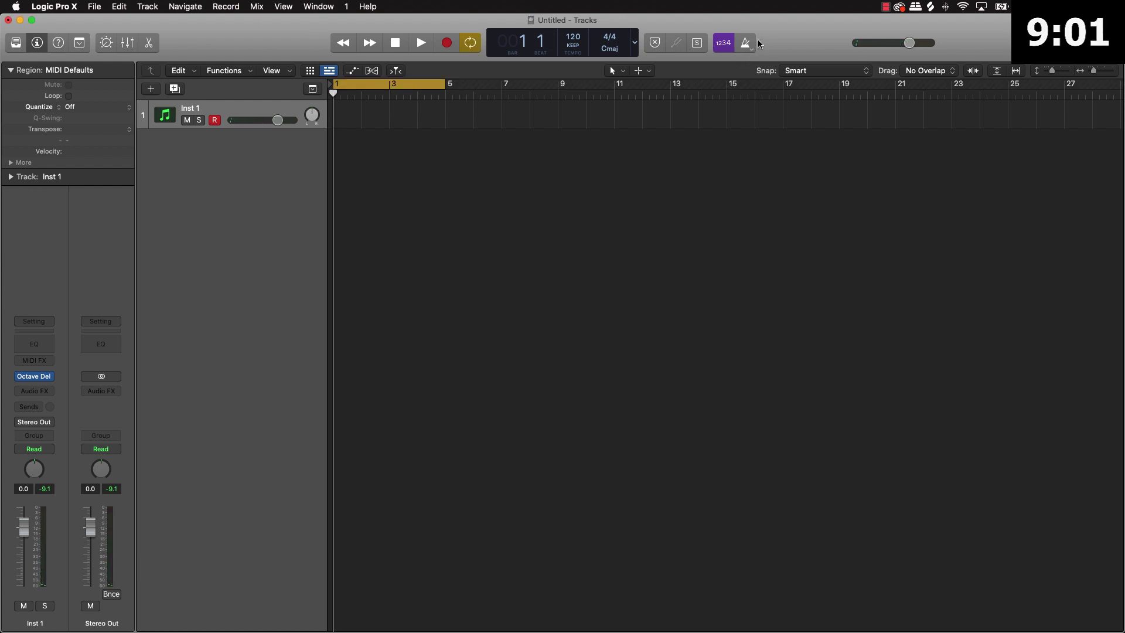
text(145)
key(Return)
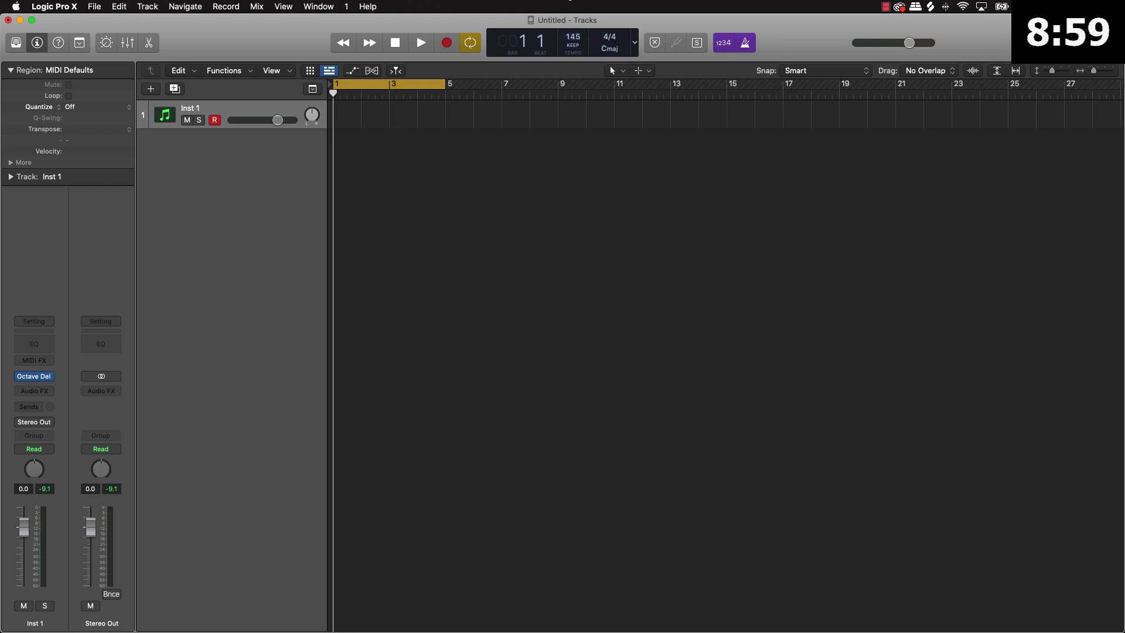
Raise the tempo to 153 and higher during playback, then stop
click(420, 42)
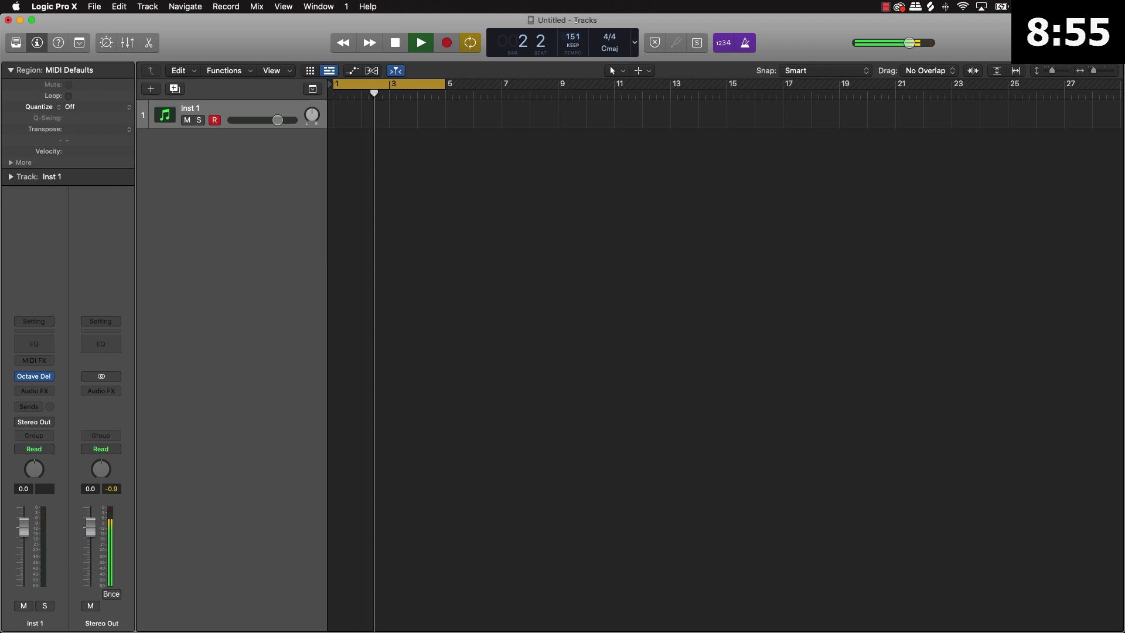
text(153)
key(Return)
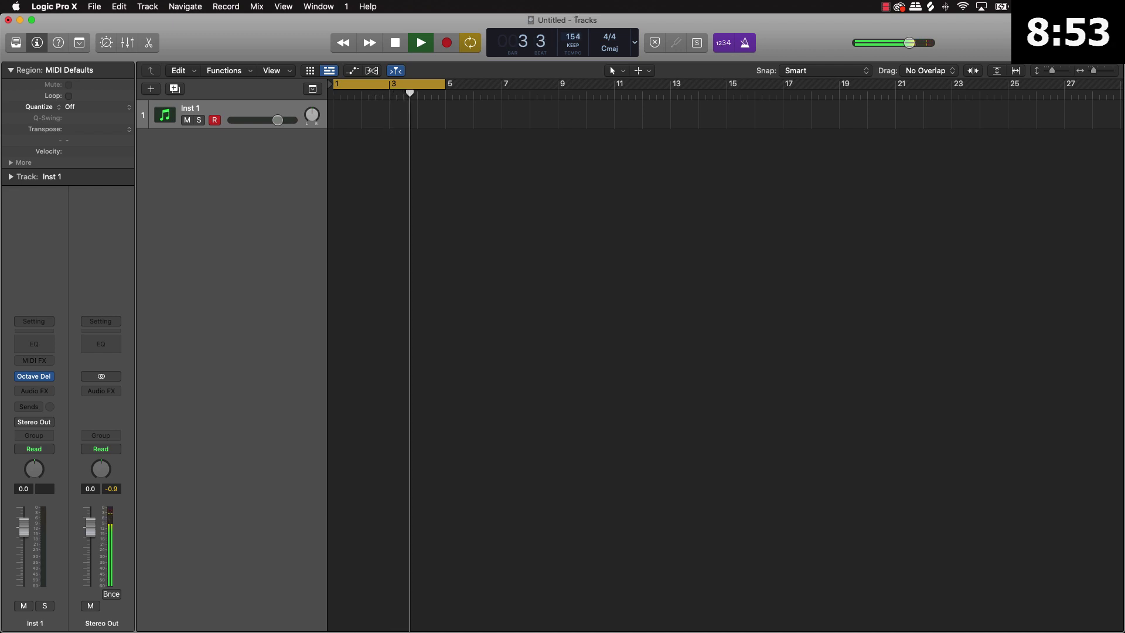
drag(571, 43, 572, 34)
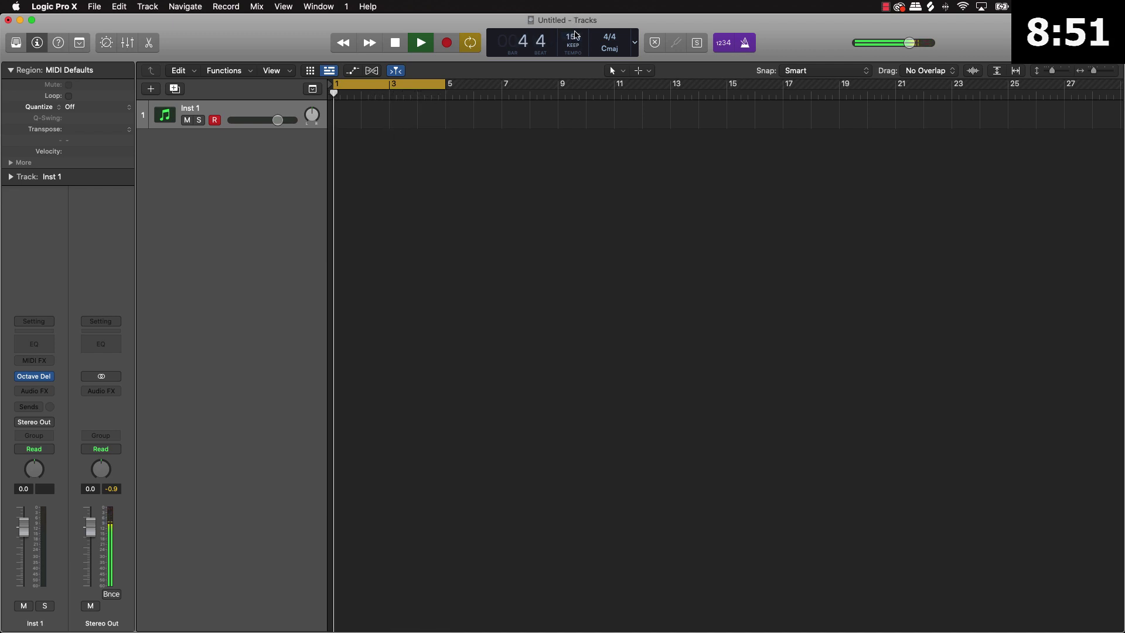
key(space)
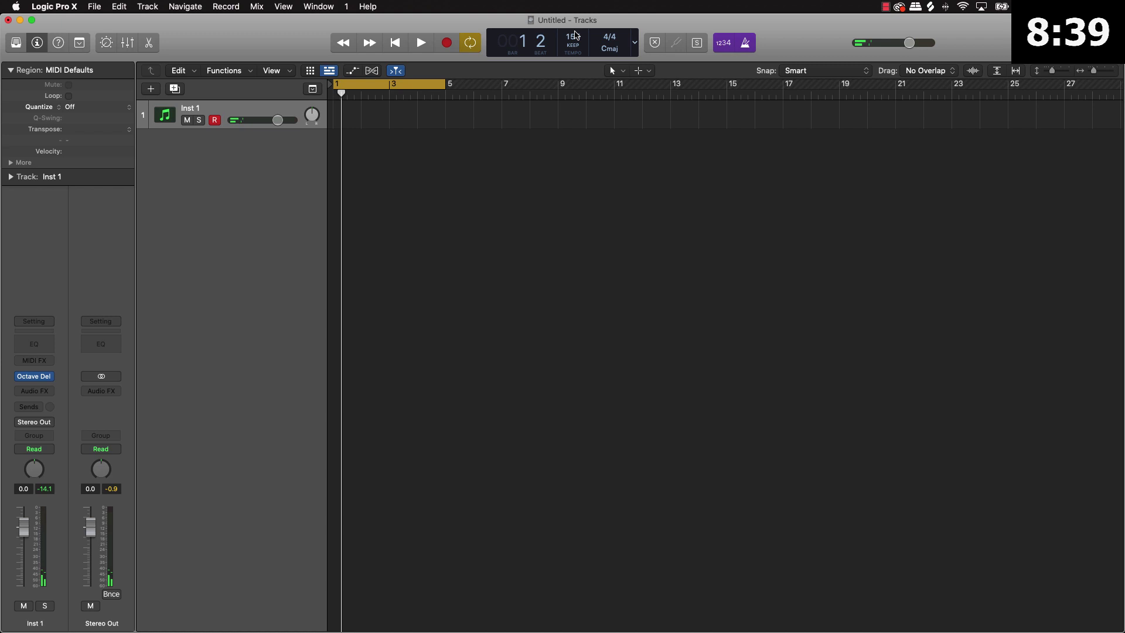
Record a bar 1–5 melody on Inst 1 using a widened piano-layout on-screen keyboard
key(super+k)
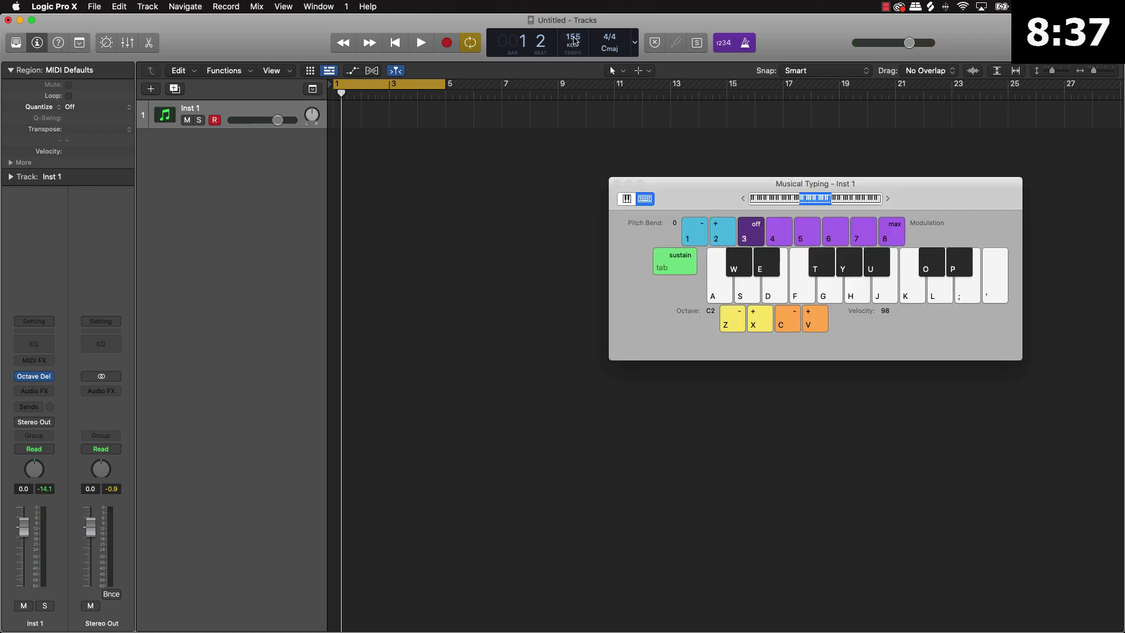
click(626, 198)
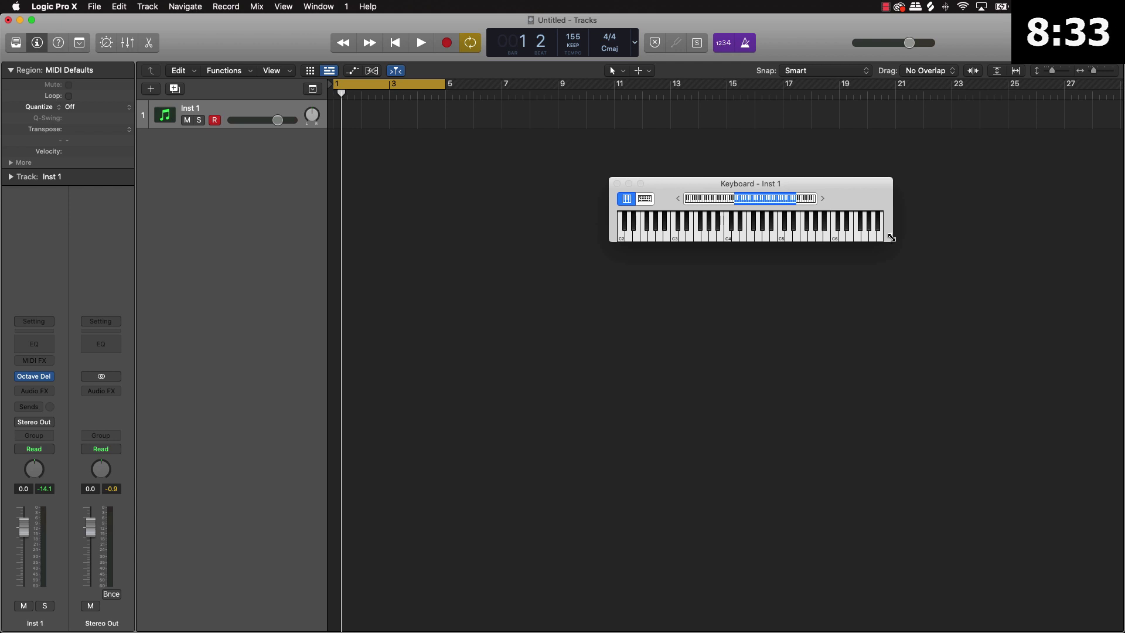
drag(892, 234, 1062, 232)
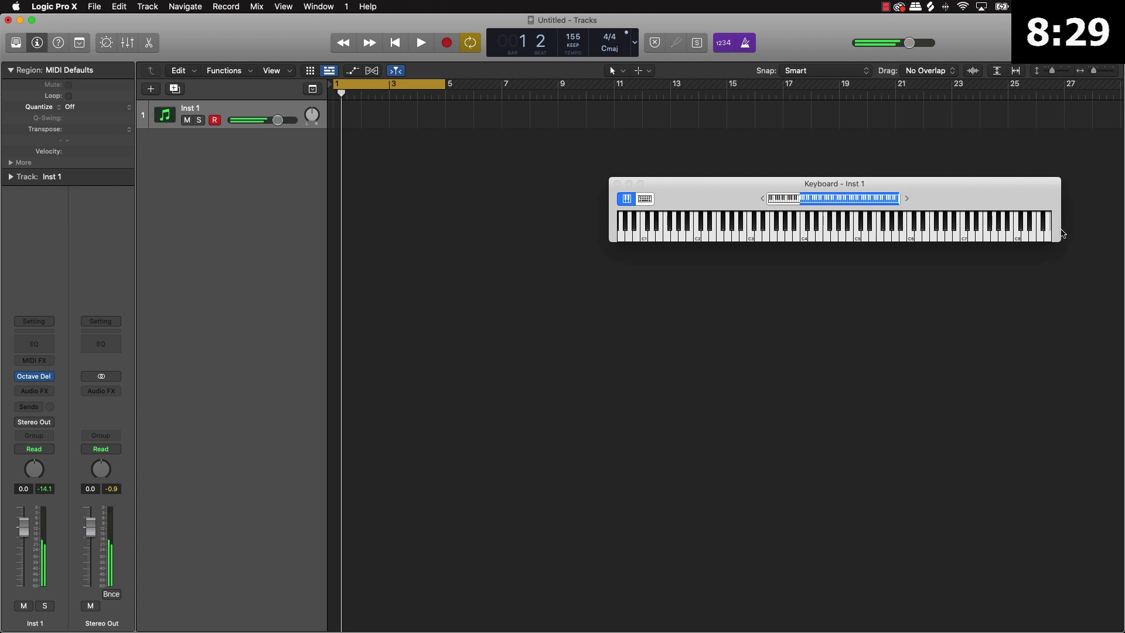
key(r)
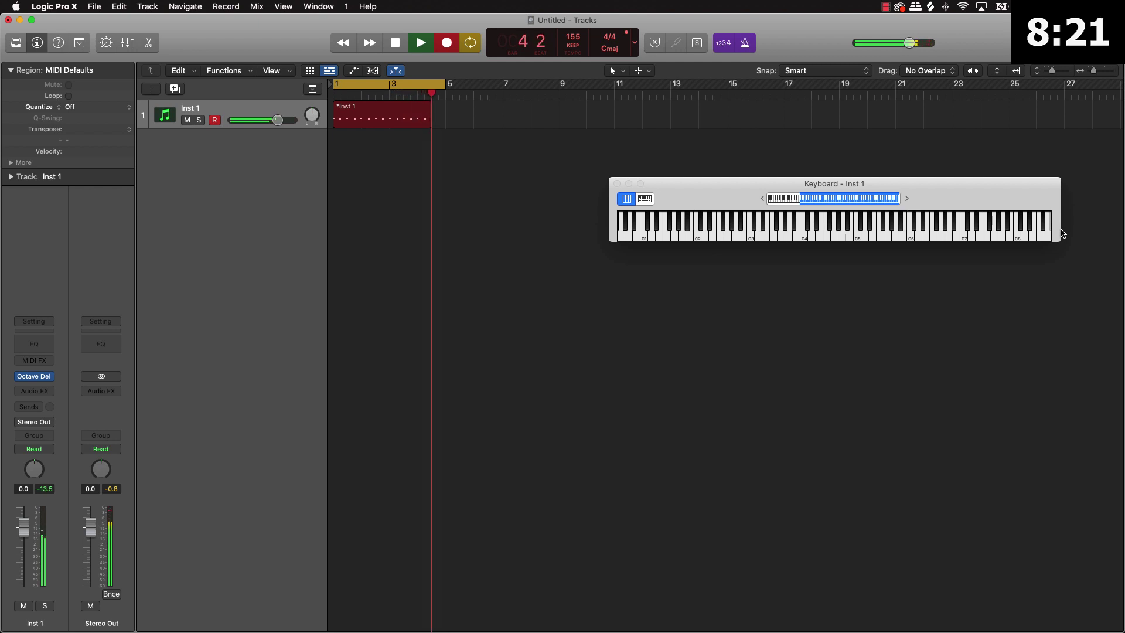
key(space)
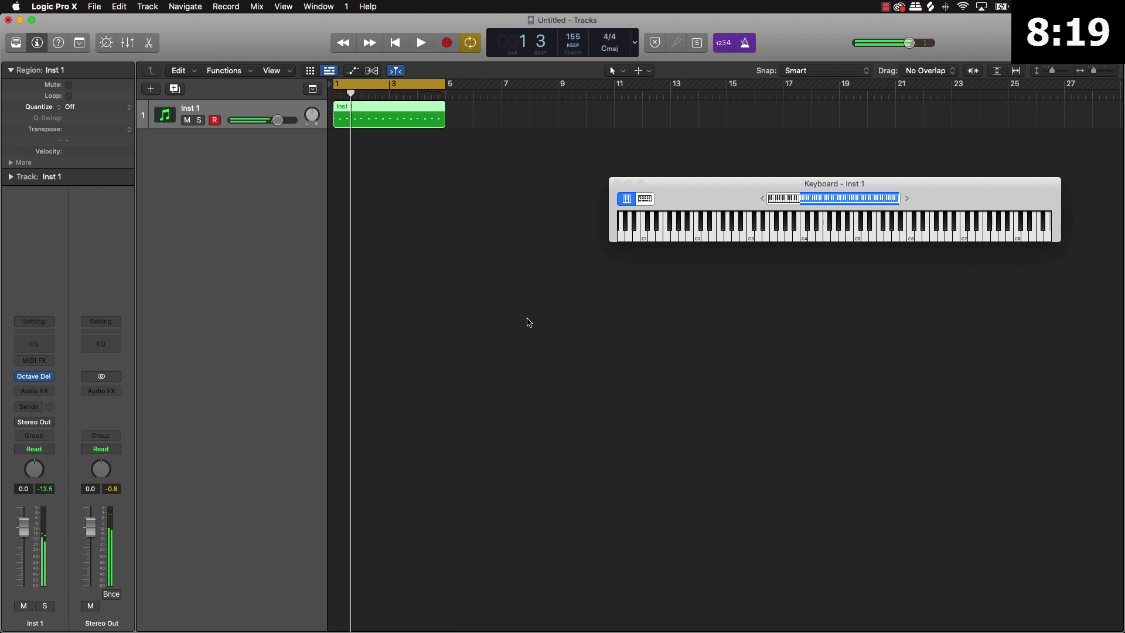
Close the keyboard and quantize all melody notes in the Piano Roll to 1/16 Swing A
click(616, 185)
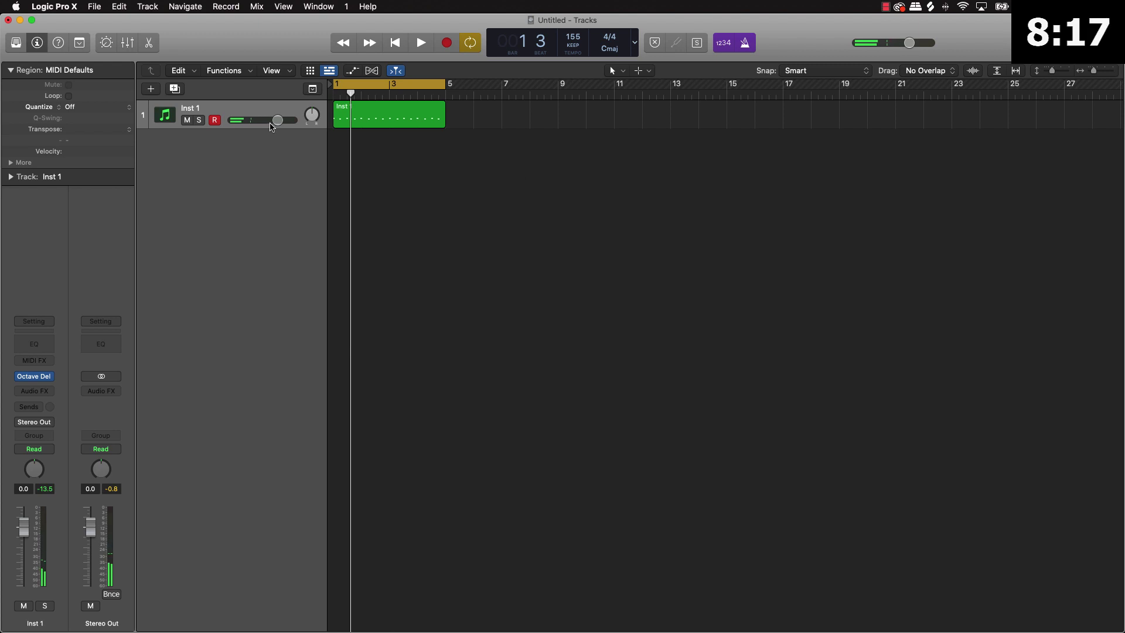
double_click(360, 118)
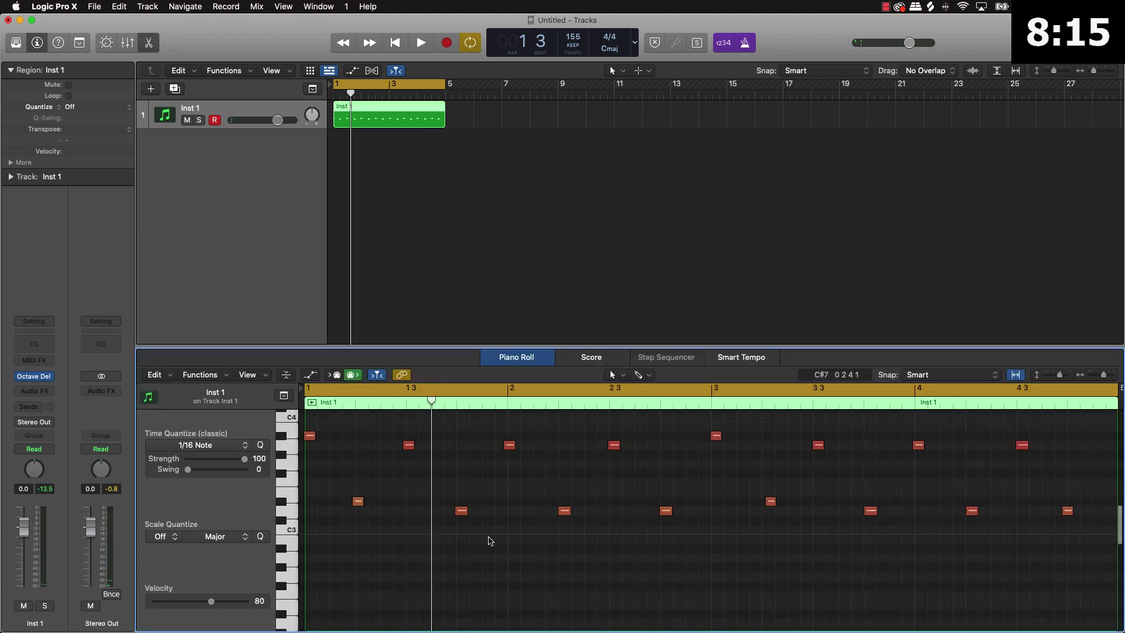
key(super+a)
click(237, 445)
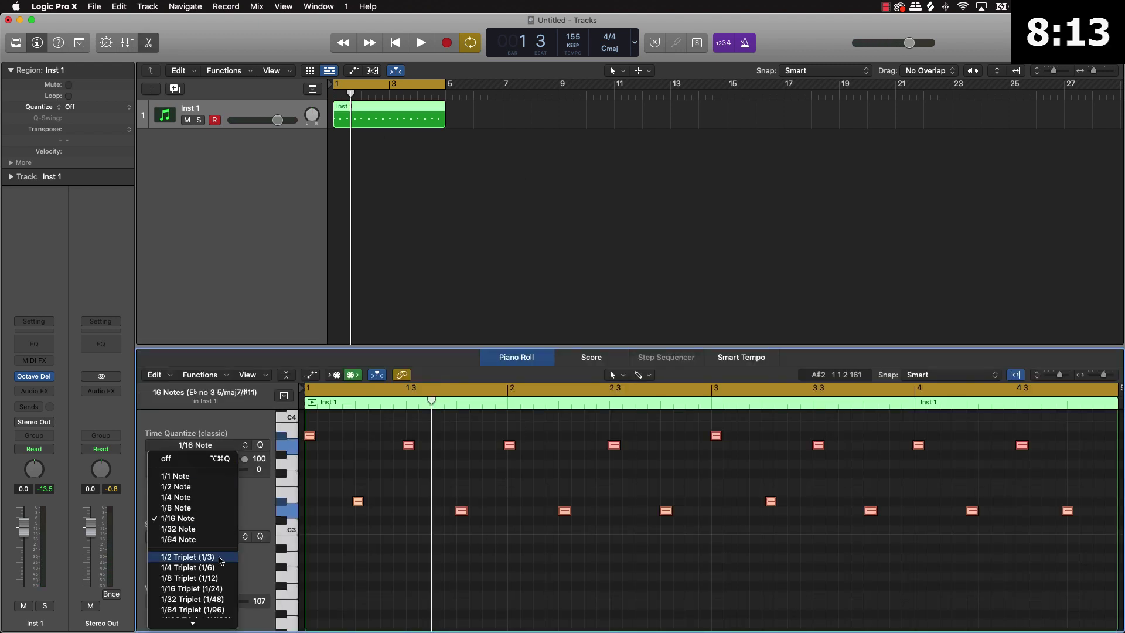
click(194, 532)
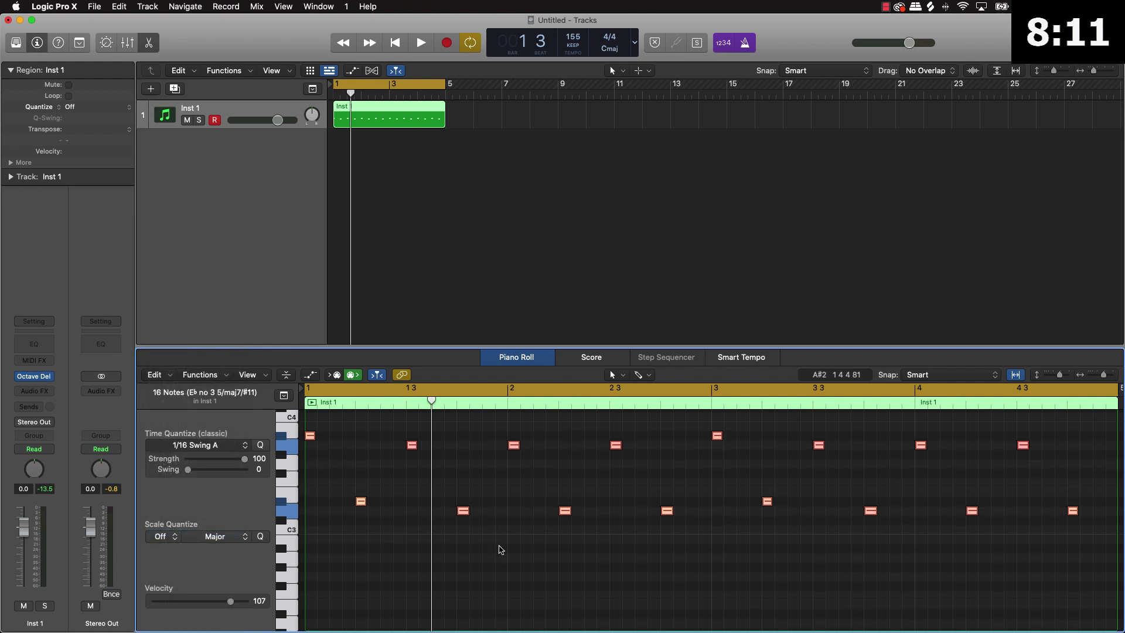
Deselect the region and play back the quantized melody
click(533, 248)
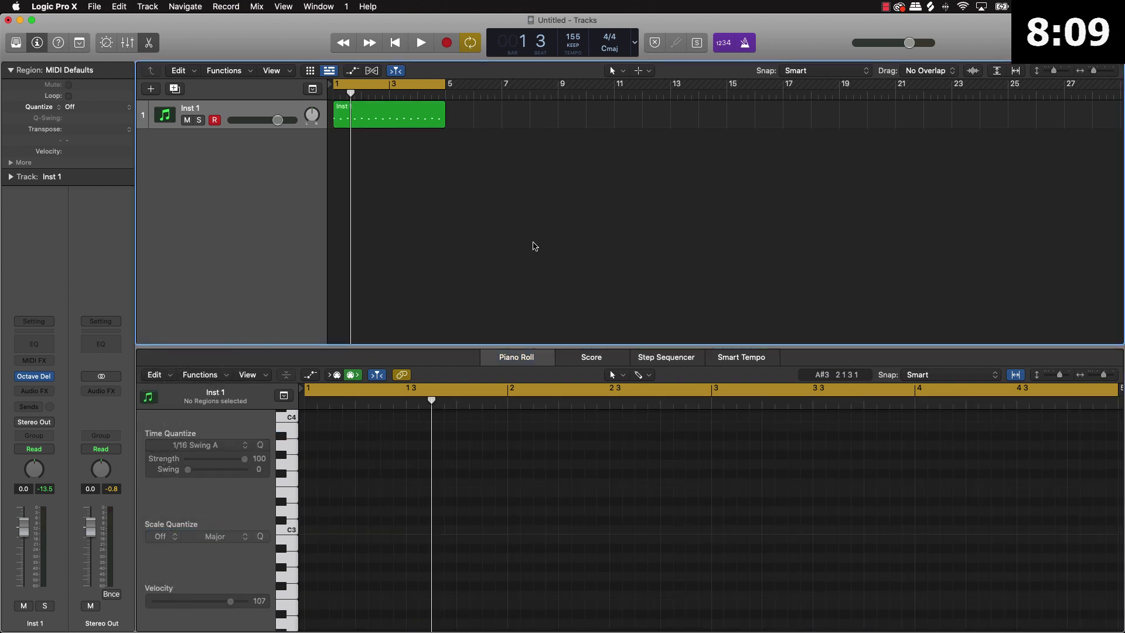
key(space)
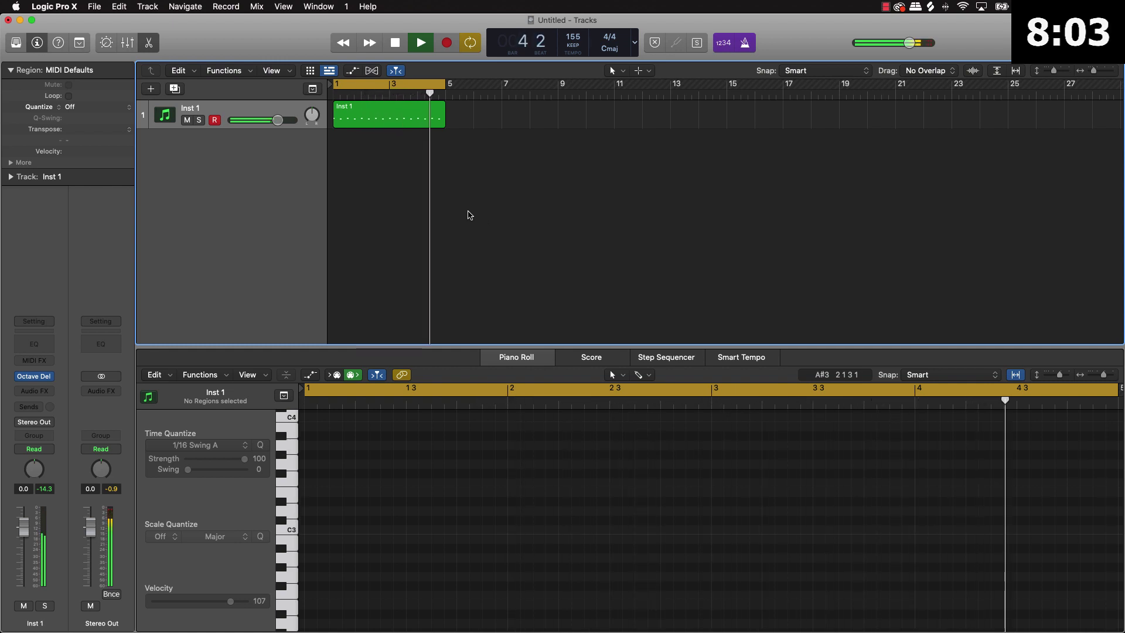
key(space)
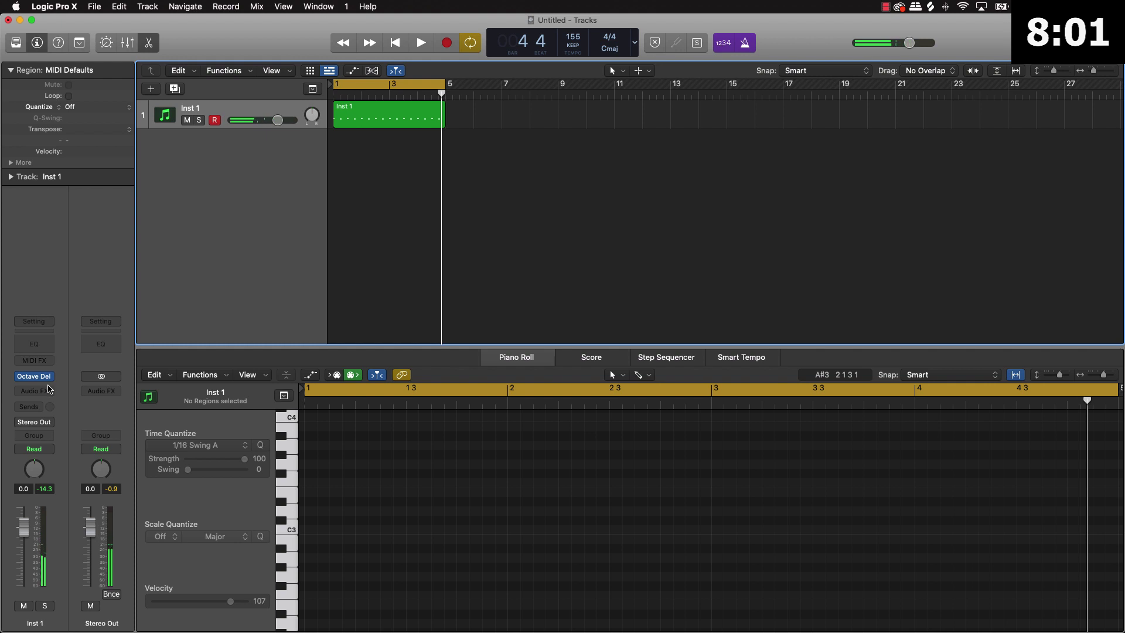
Add stereo Step FX to Inst 1 with the Bubbling Shimmer ambience preset and play
click(50, 393)
mouse_move(40, 553)
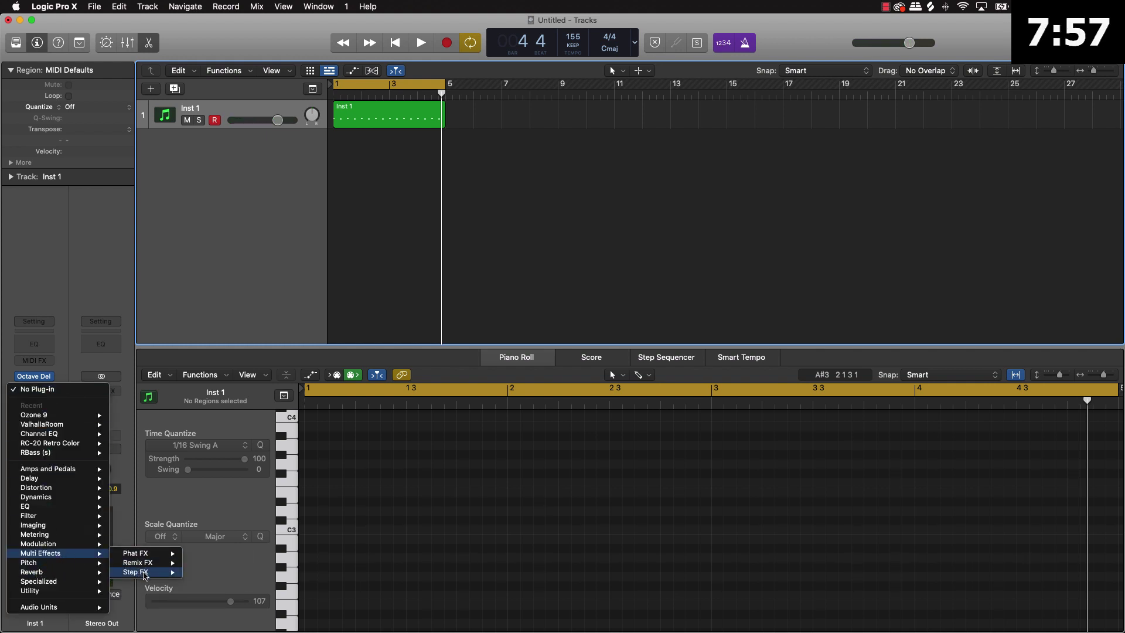
mouse_move(136, 571)
click(207, 573)
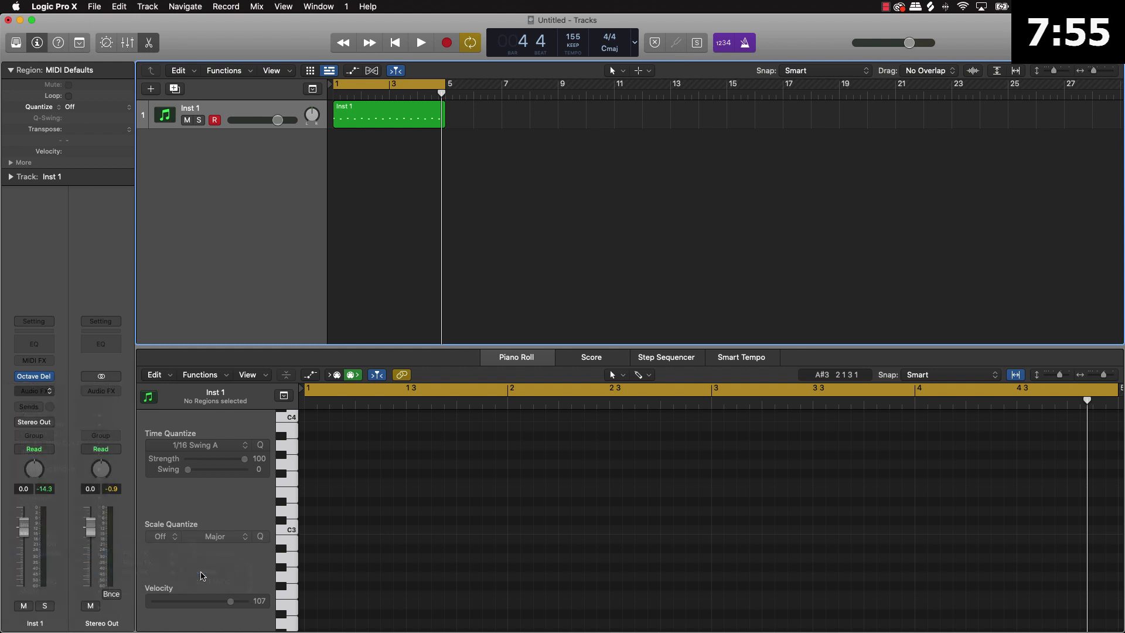
click(502, 182)
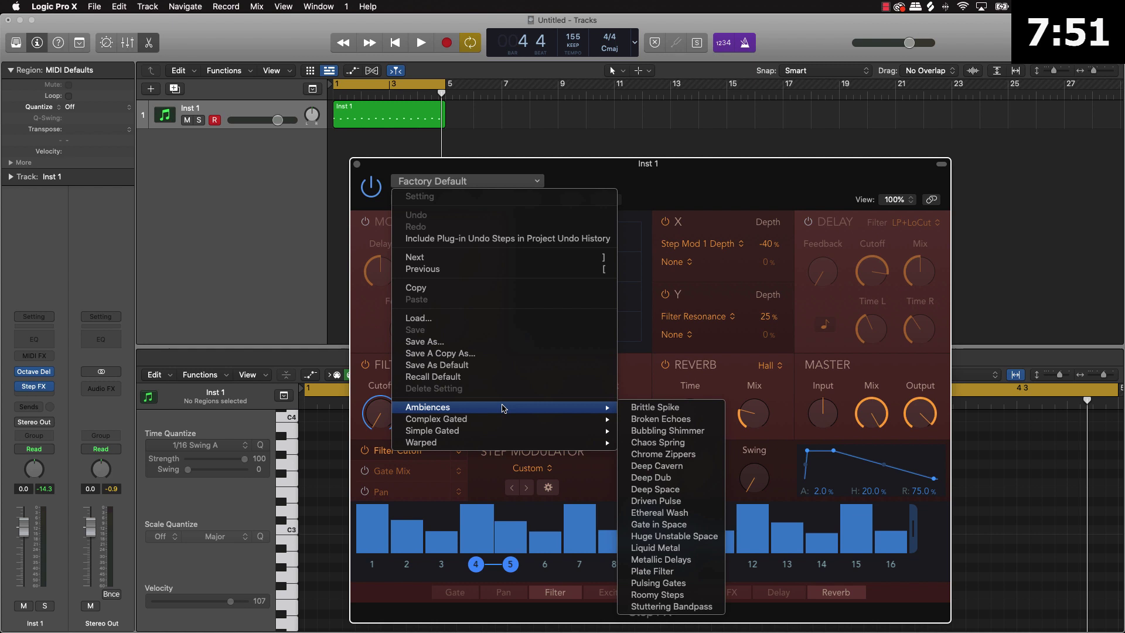
mouse_move(428, 407)
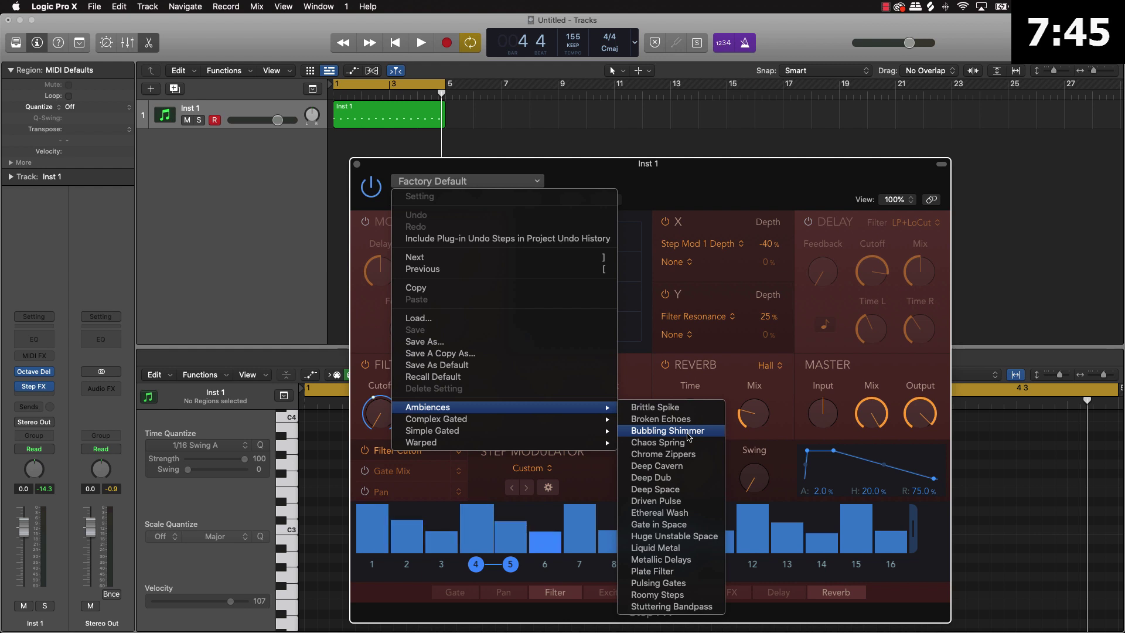
click(669, 431)
key(space)
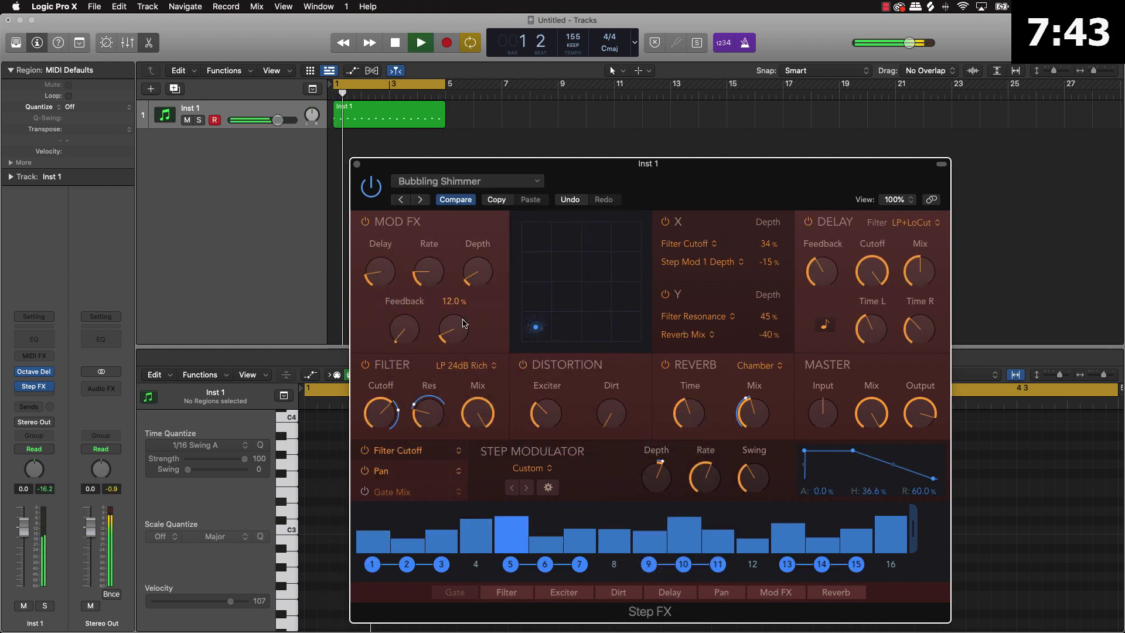
Lower the Step FX reverb mix to about 22% and close its window
click(355, 165)
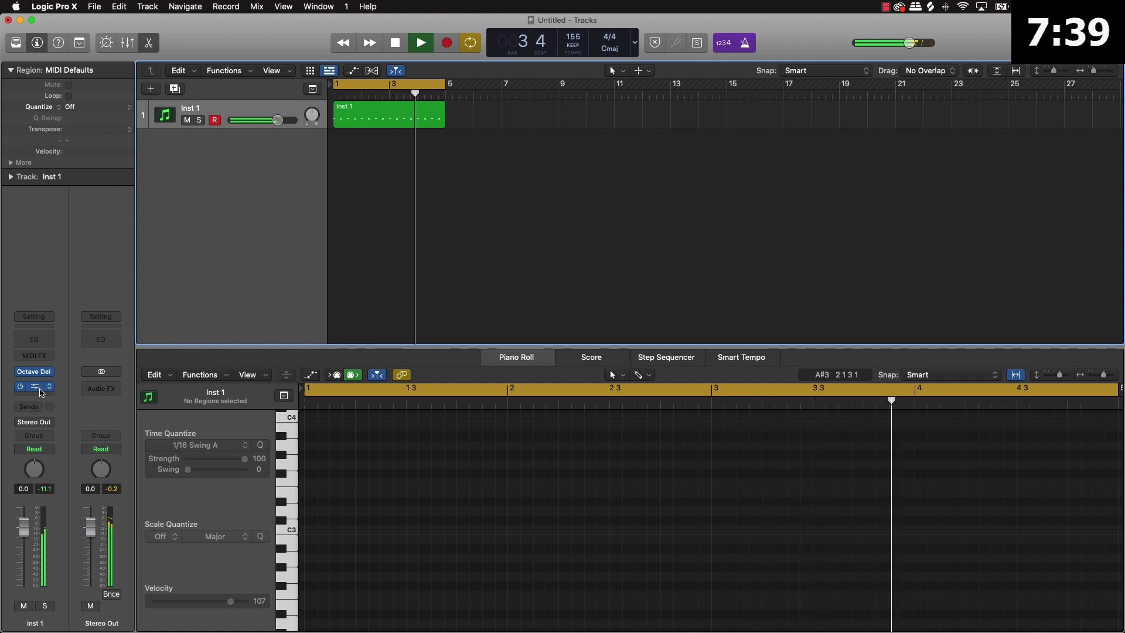
click(34, 386)
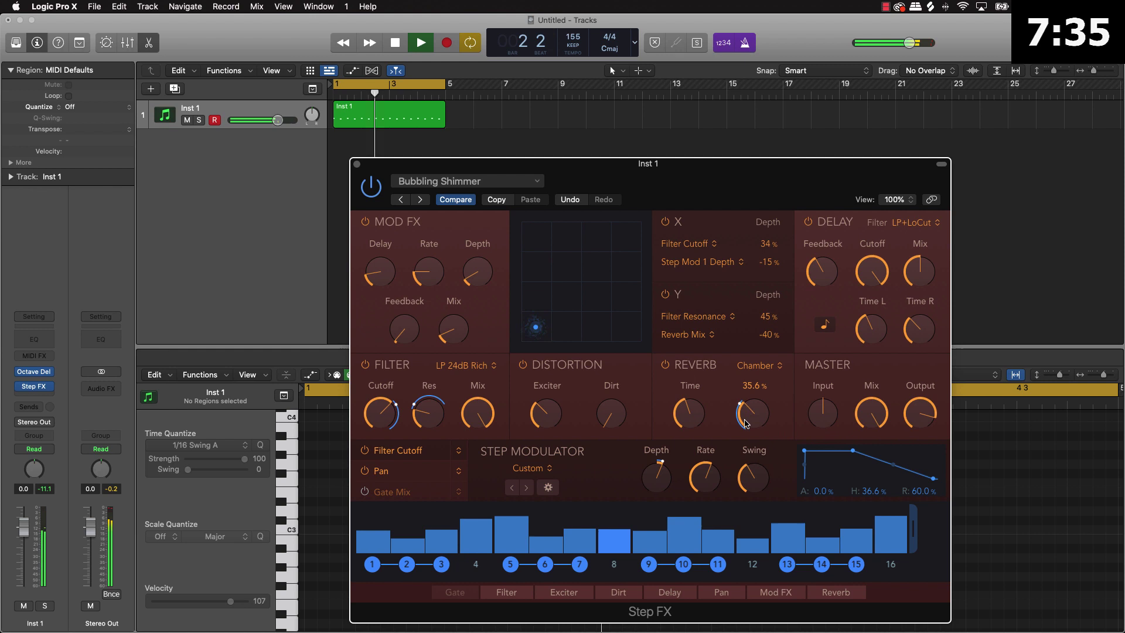
mouse_move(751, 413)
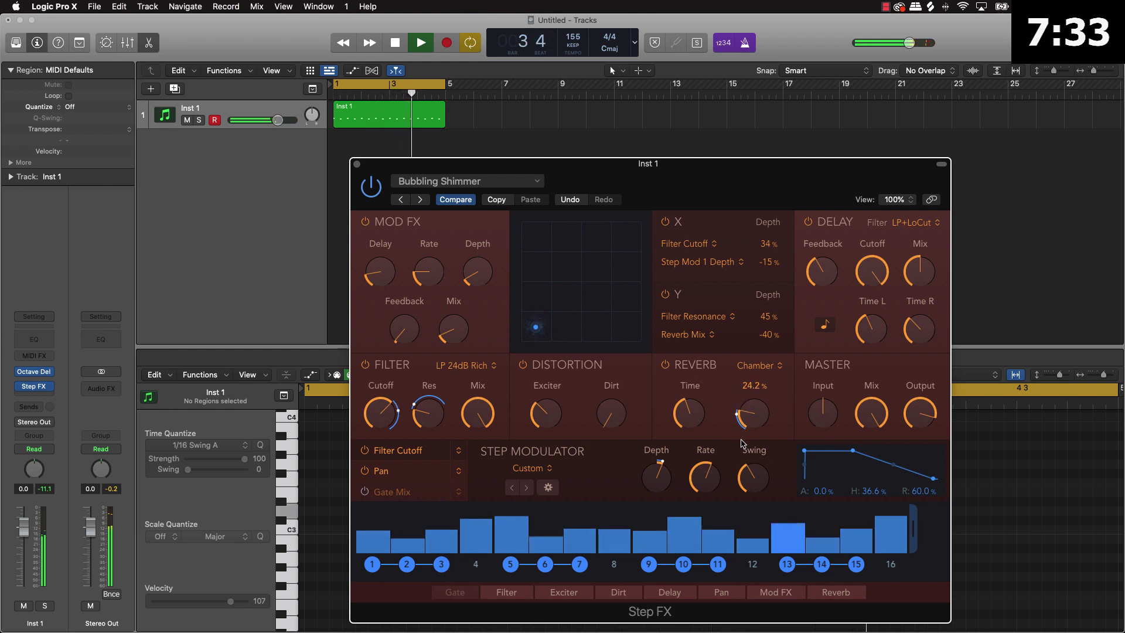
drag(743, 427, 742, 445)
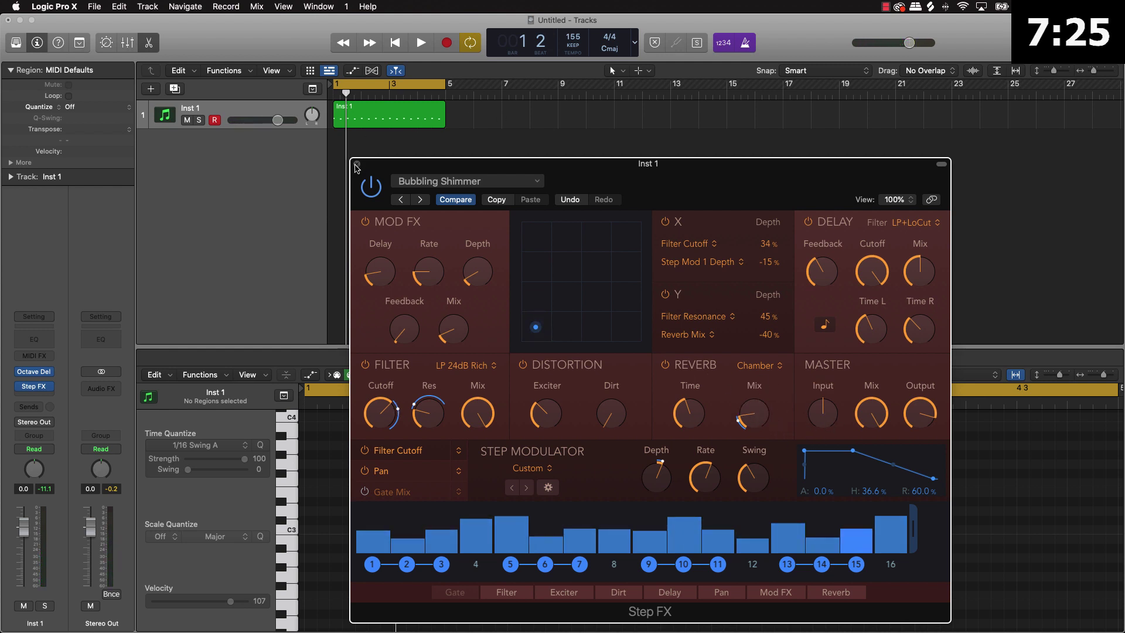
click(358, 166)
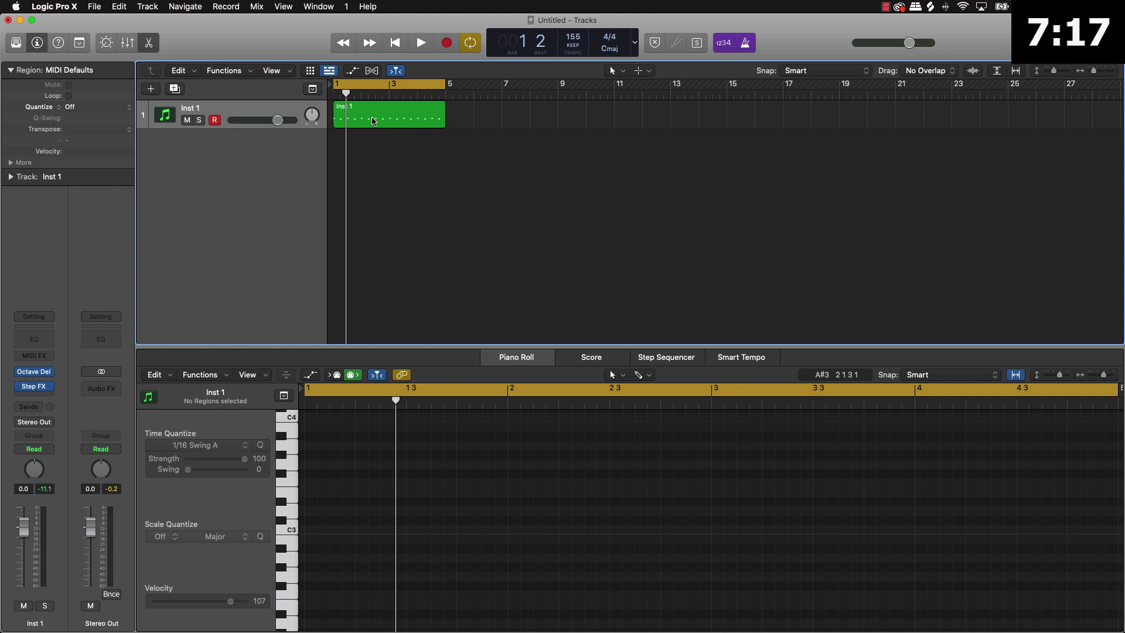
Sample the melody into a tempo-following Quick Sampler track and mute the original track
drag(372, 121, 263, 151)
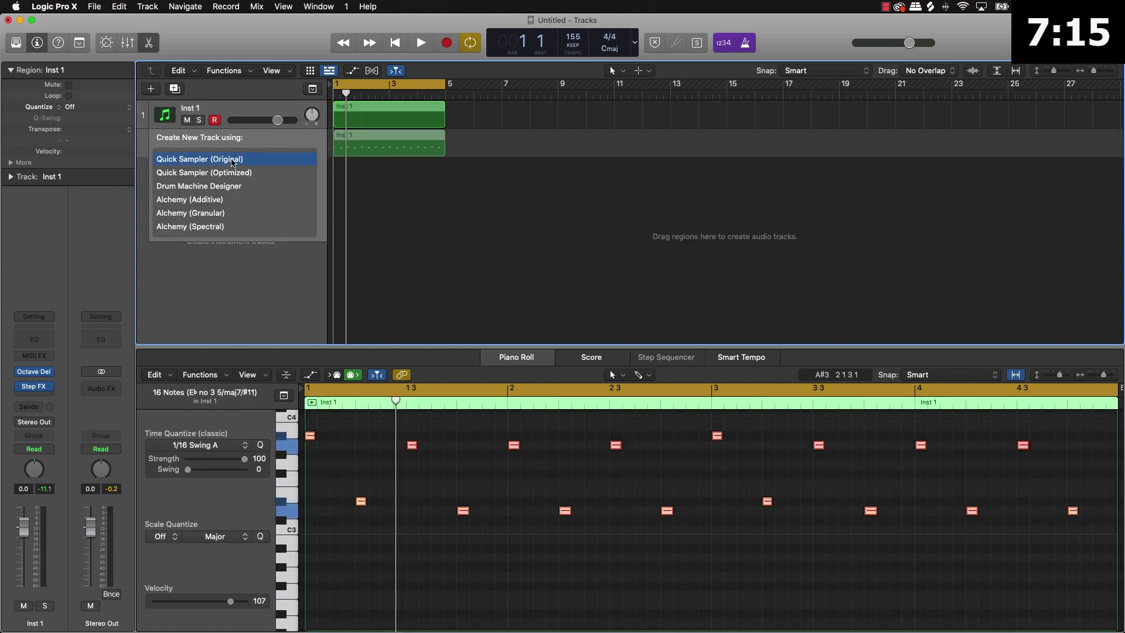
click(231, 160)
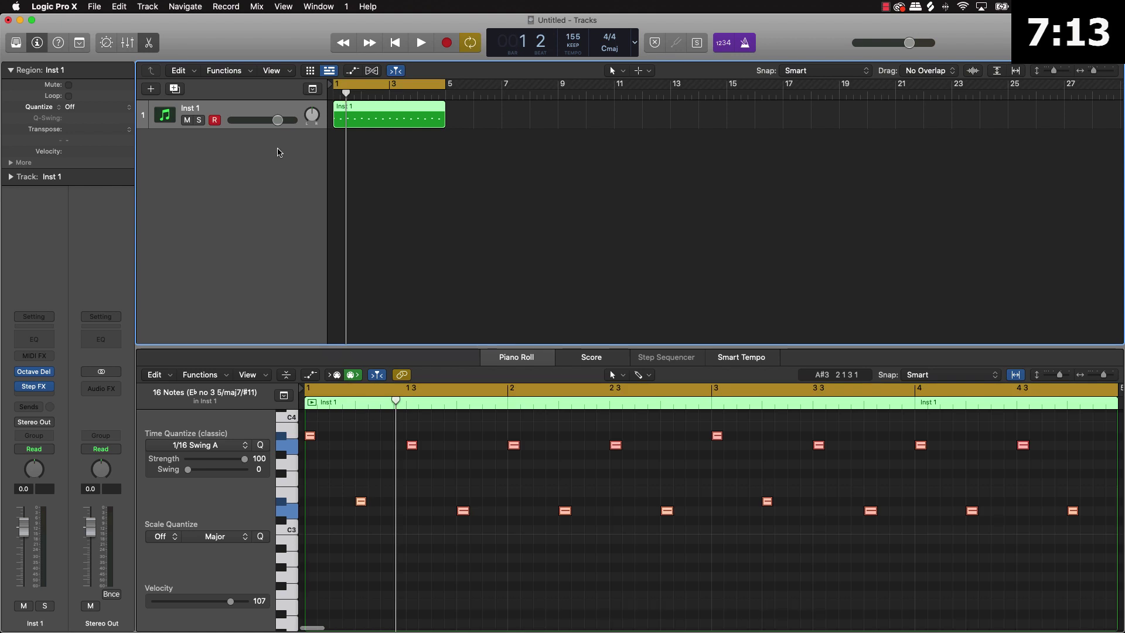
click(186, 109)
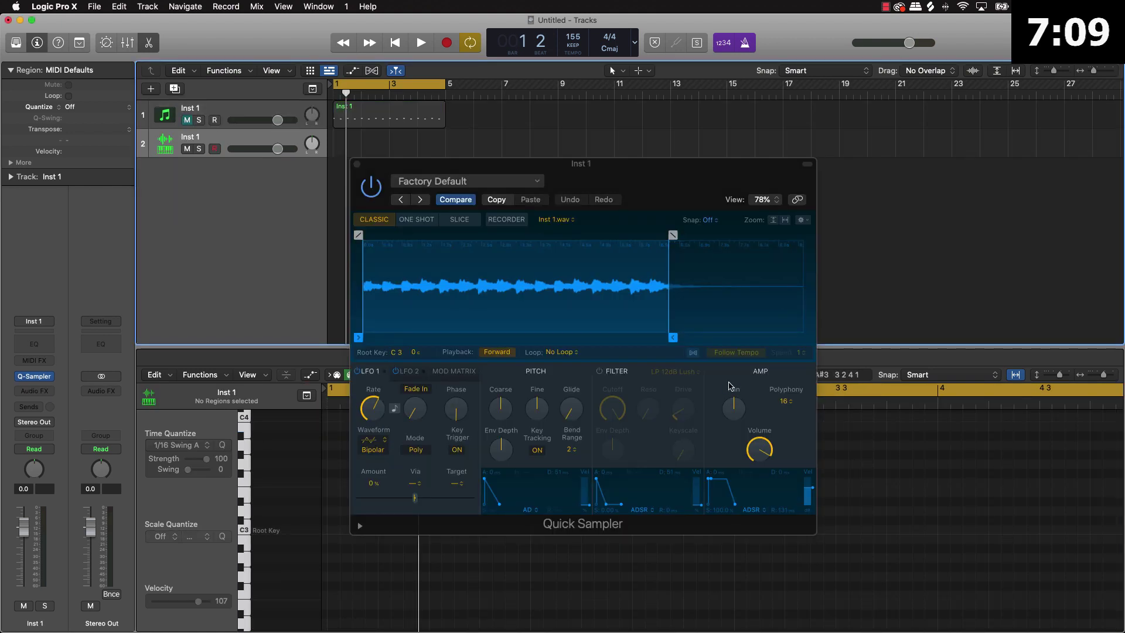
click(695, 352)
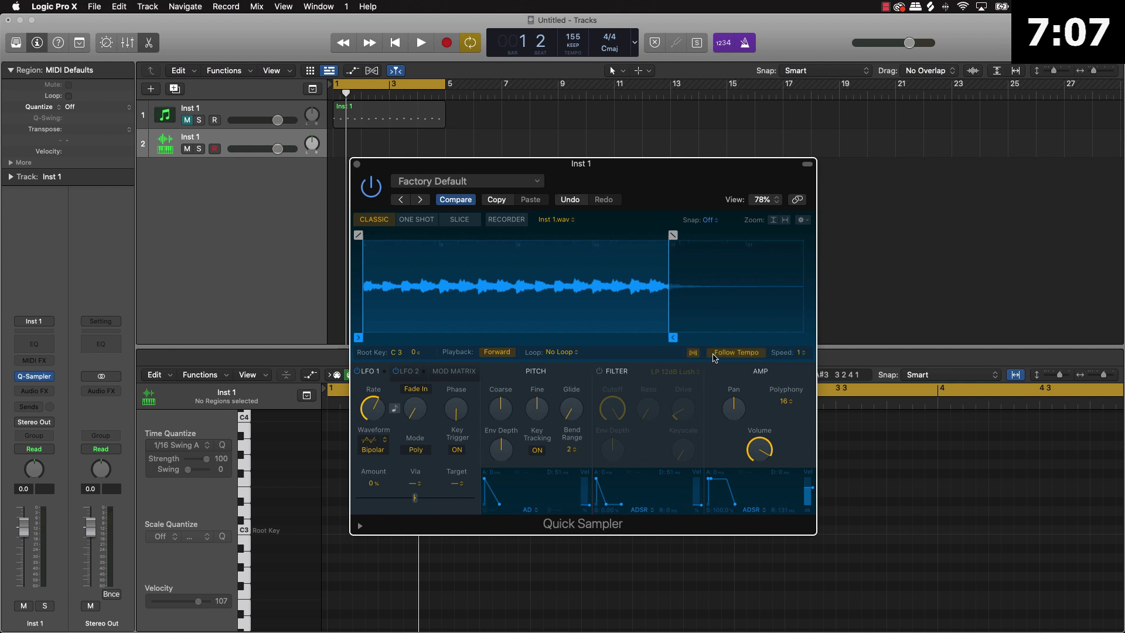
key(a)
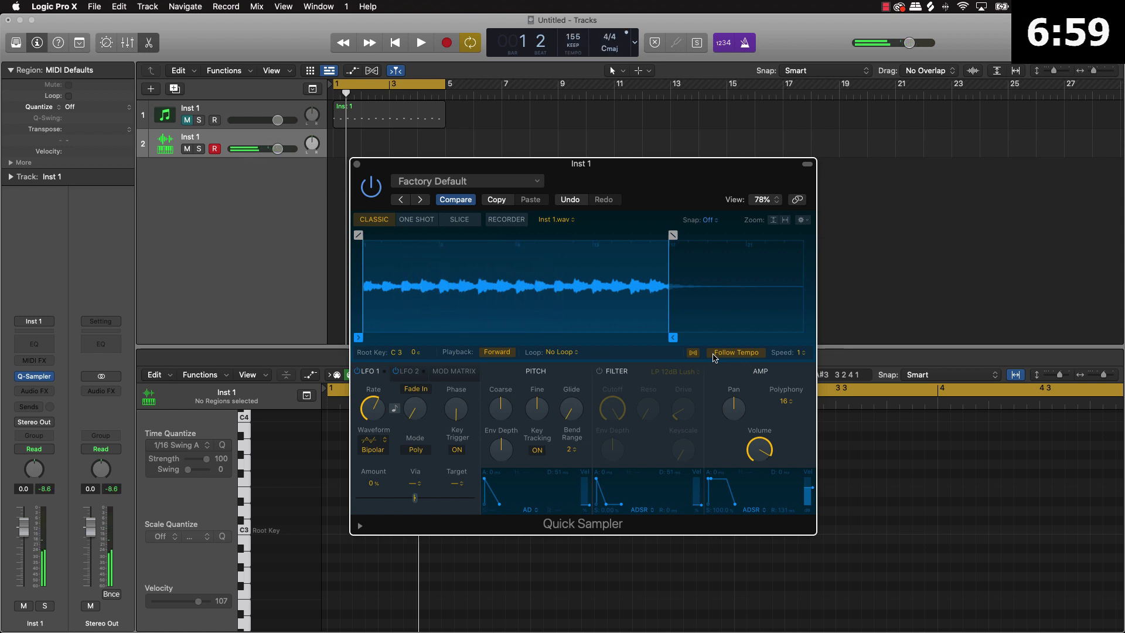
Record two long notes on the sampler track and quantize them
key(r)
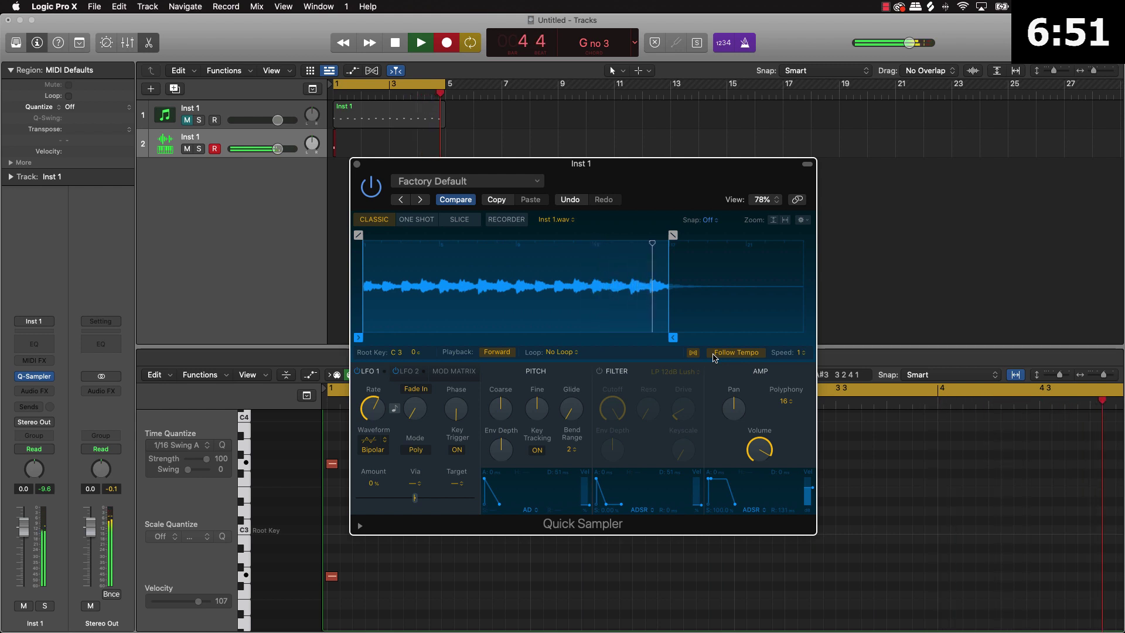
key(space)
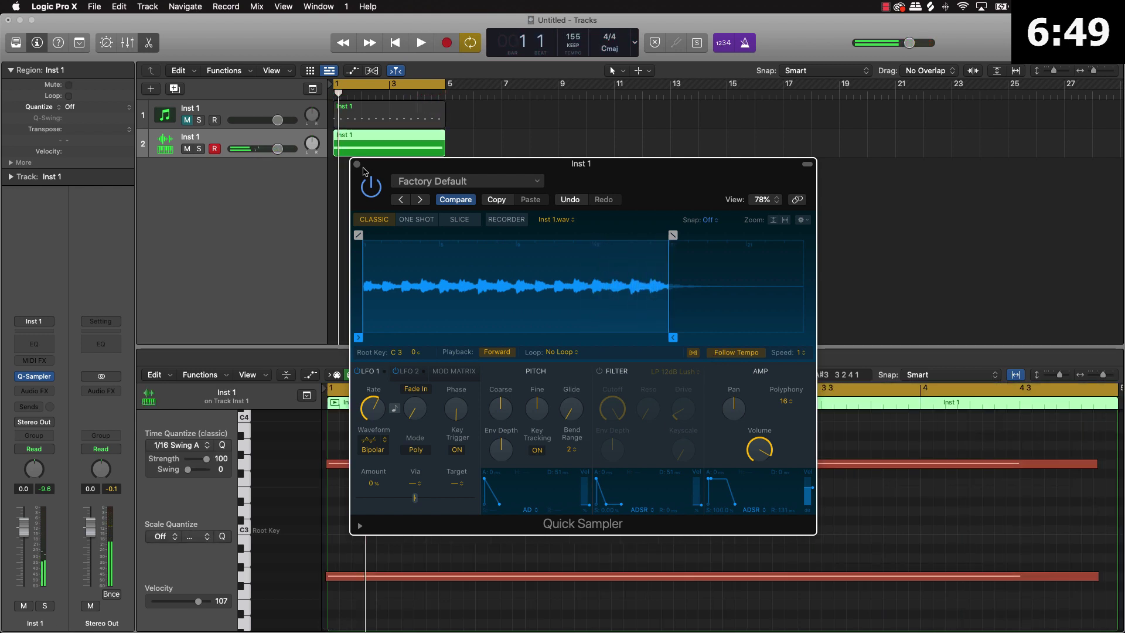
click(359, 166)
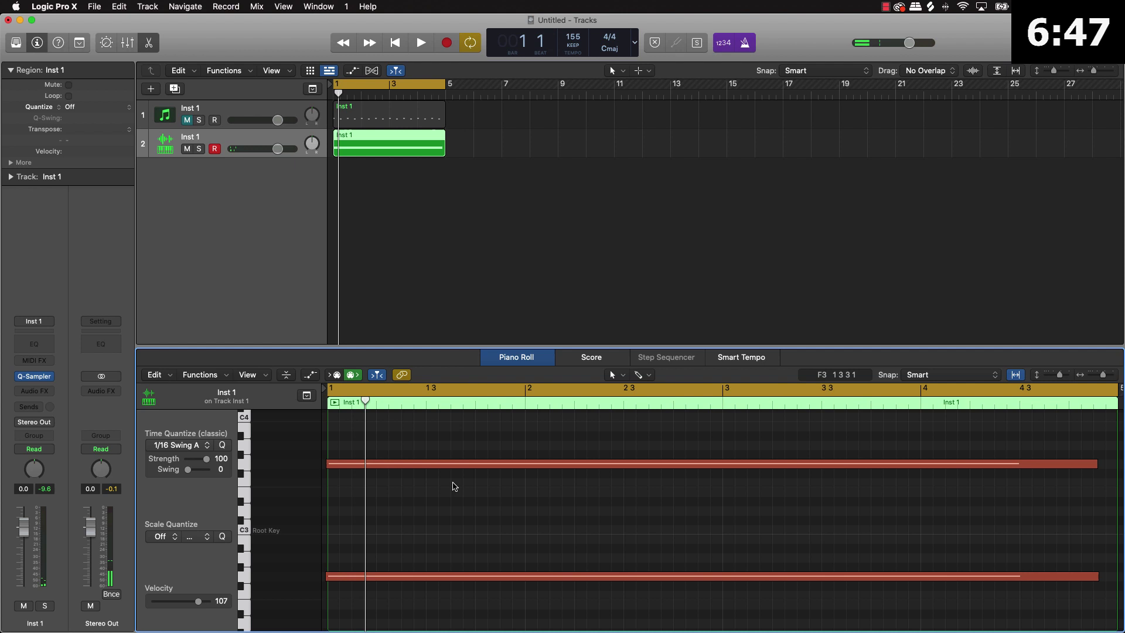
click(223, 446)
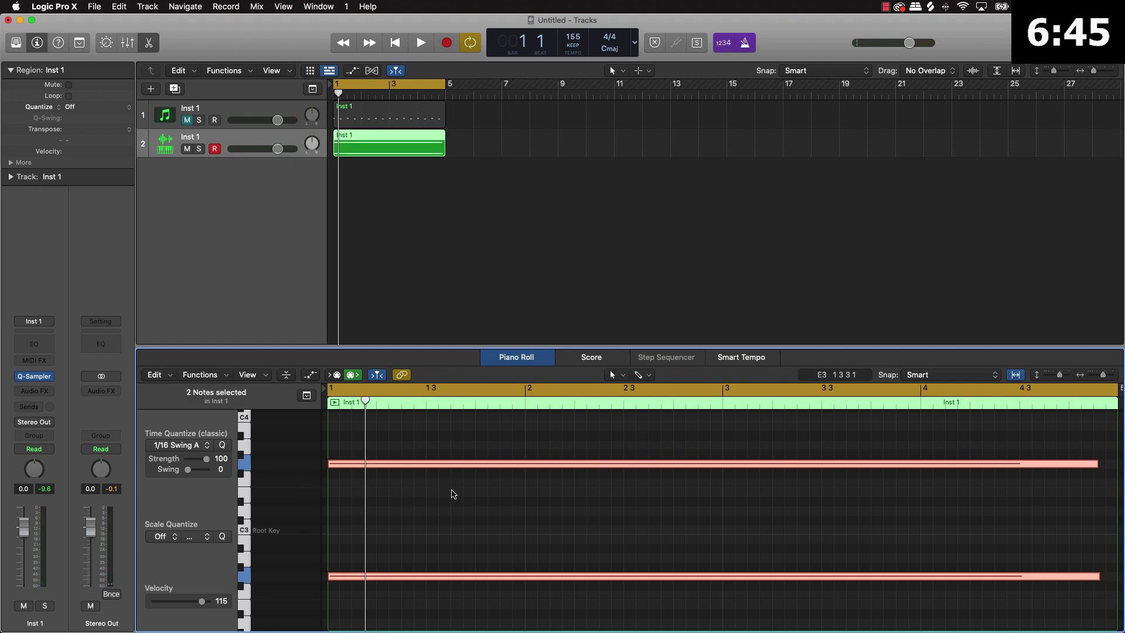
Create a new track with a stereo Quick Sampler instrument
click(176, 87)
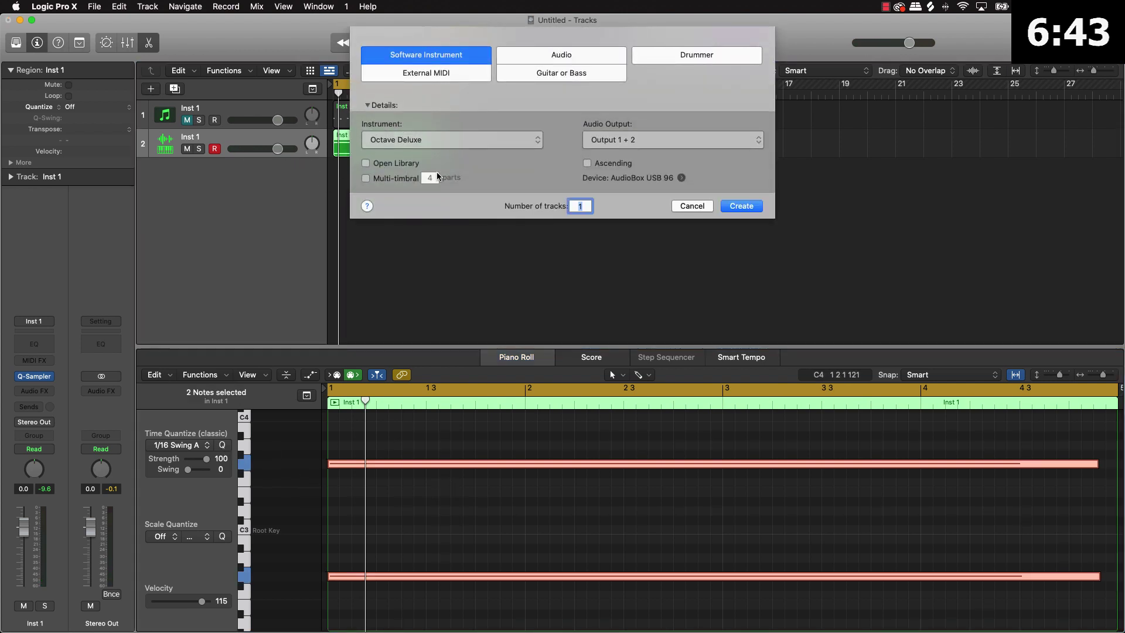
click(420, 140)
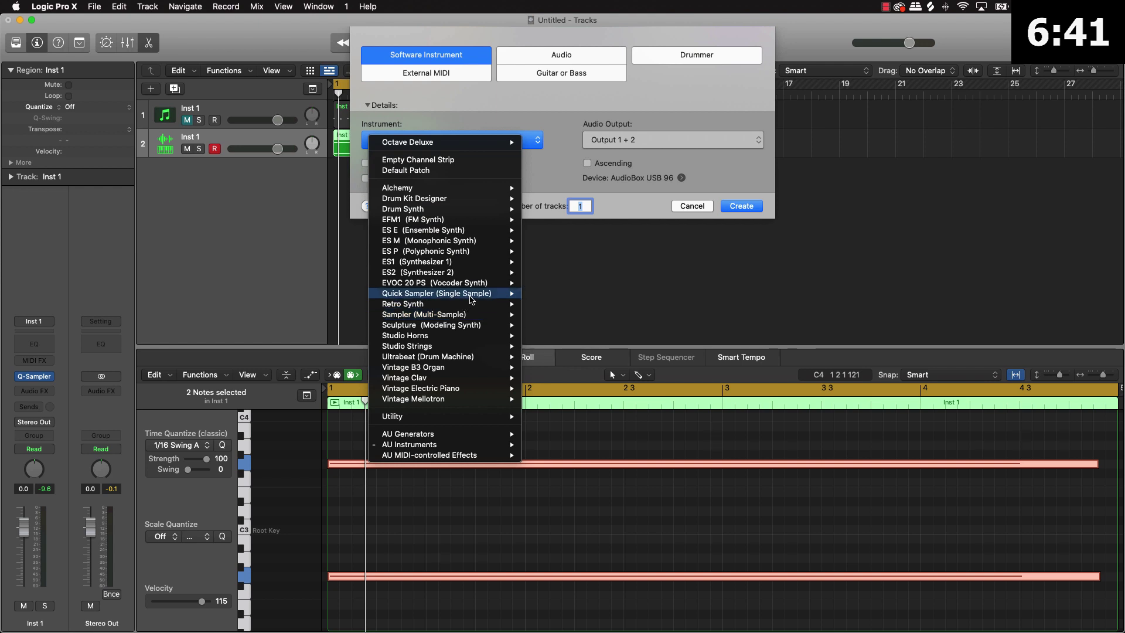
mouse_move(435, 293)
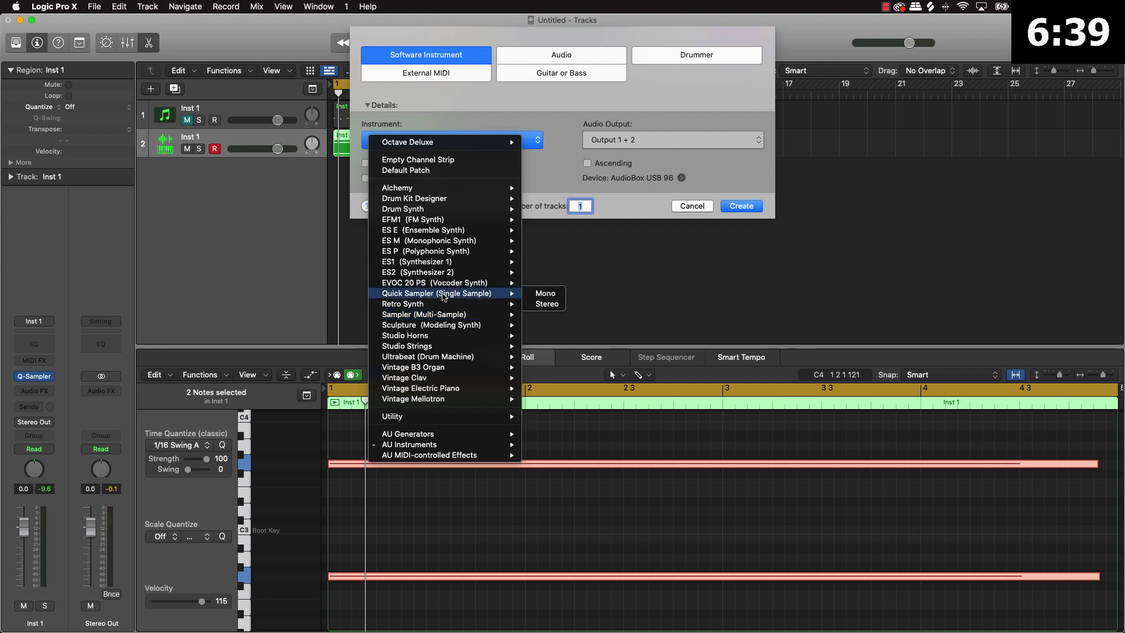
click(547, 304)
click(740, 207)
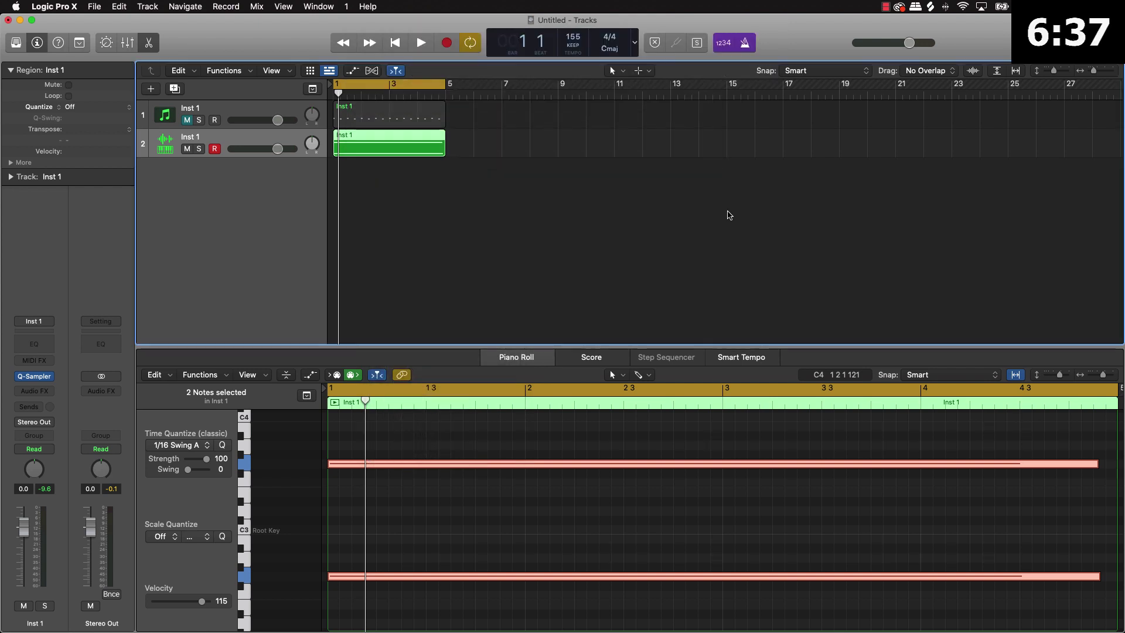
Load the Bricks - Clap 1 preset and record a clap pattern
click(454, 183)
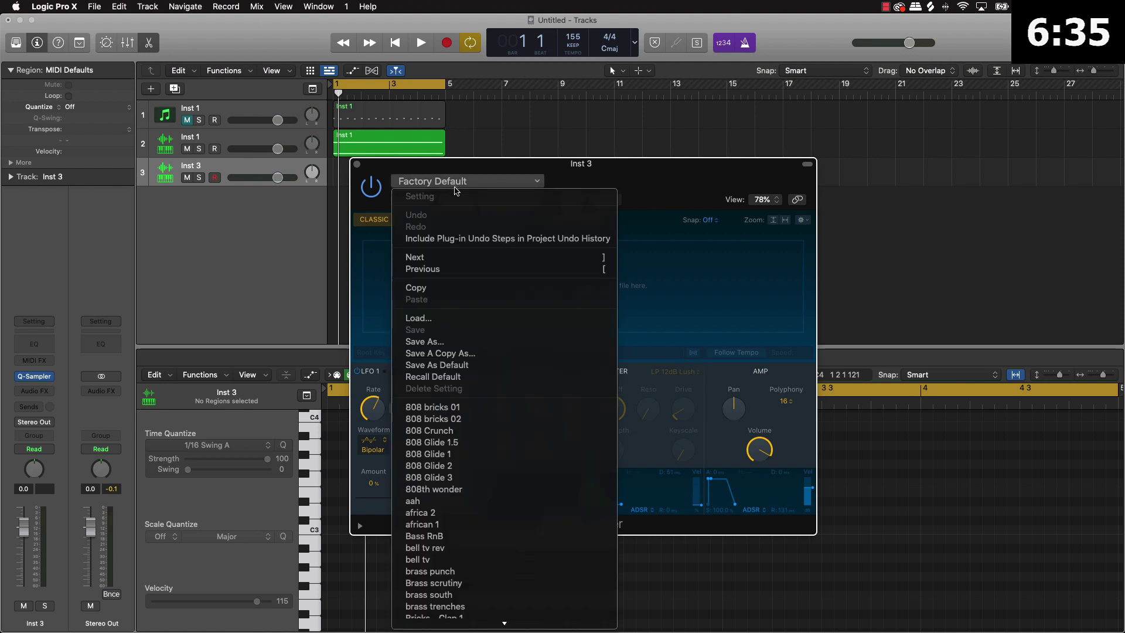
scroll(445, 461, down, 5)
scroll(445, 467, down, 5)
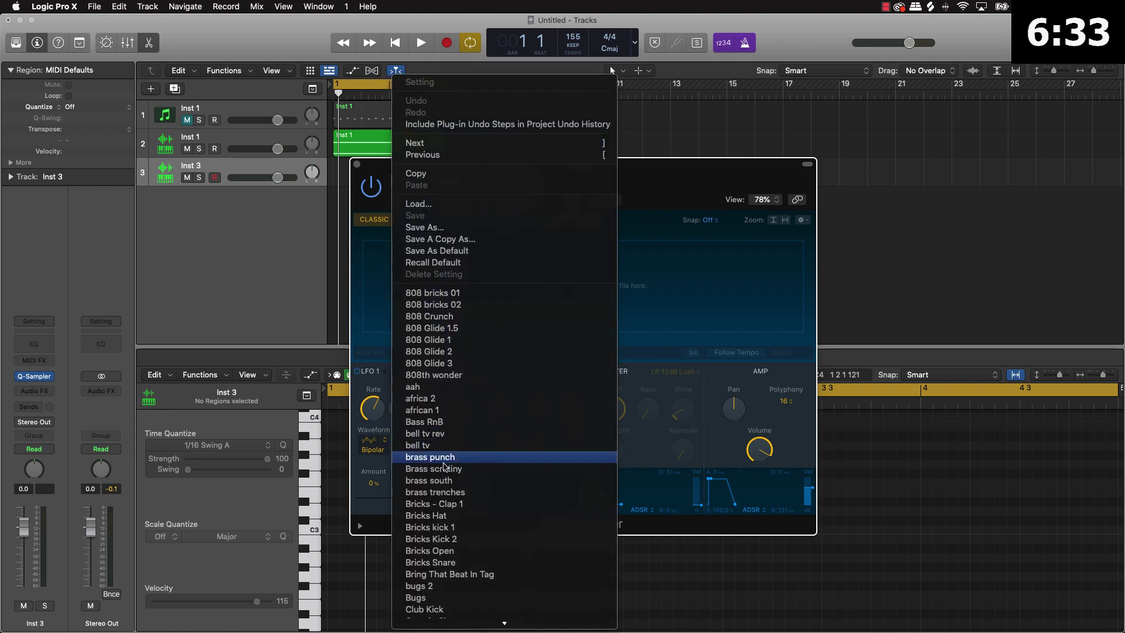
scroll(445, 467, down, 5)
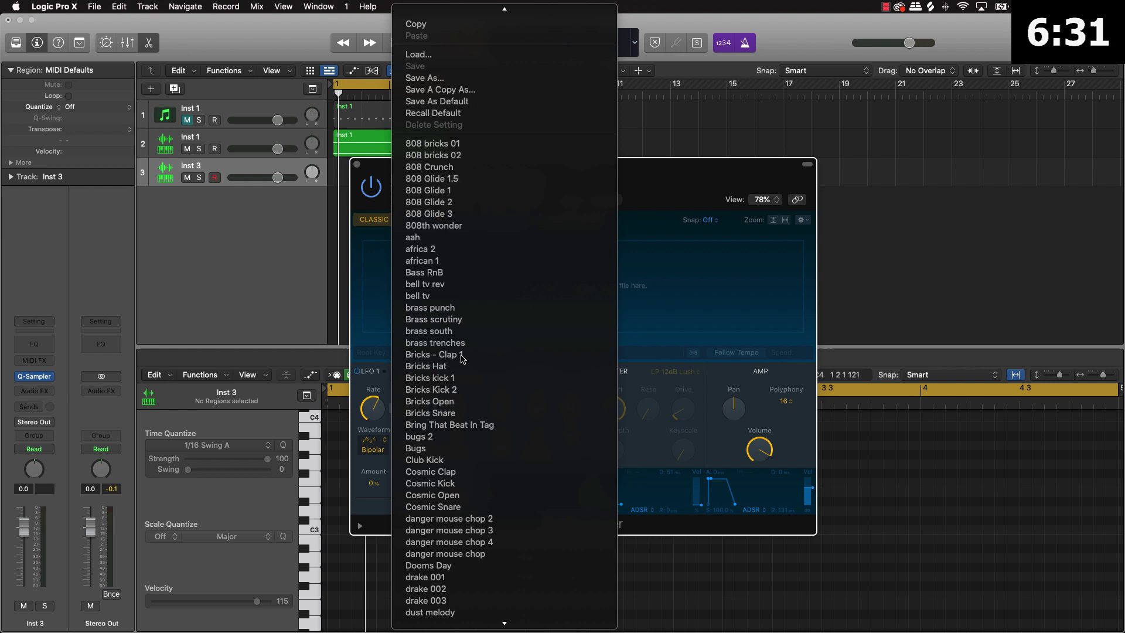
click(435, 354)
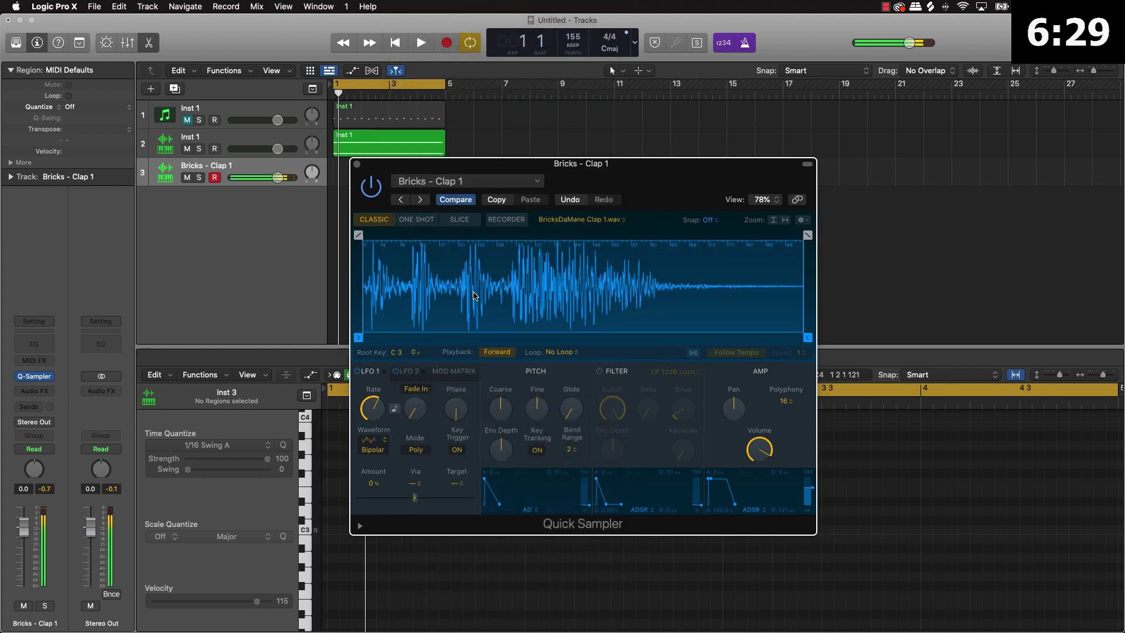
drag(627, 167, 618, 209)
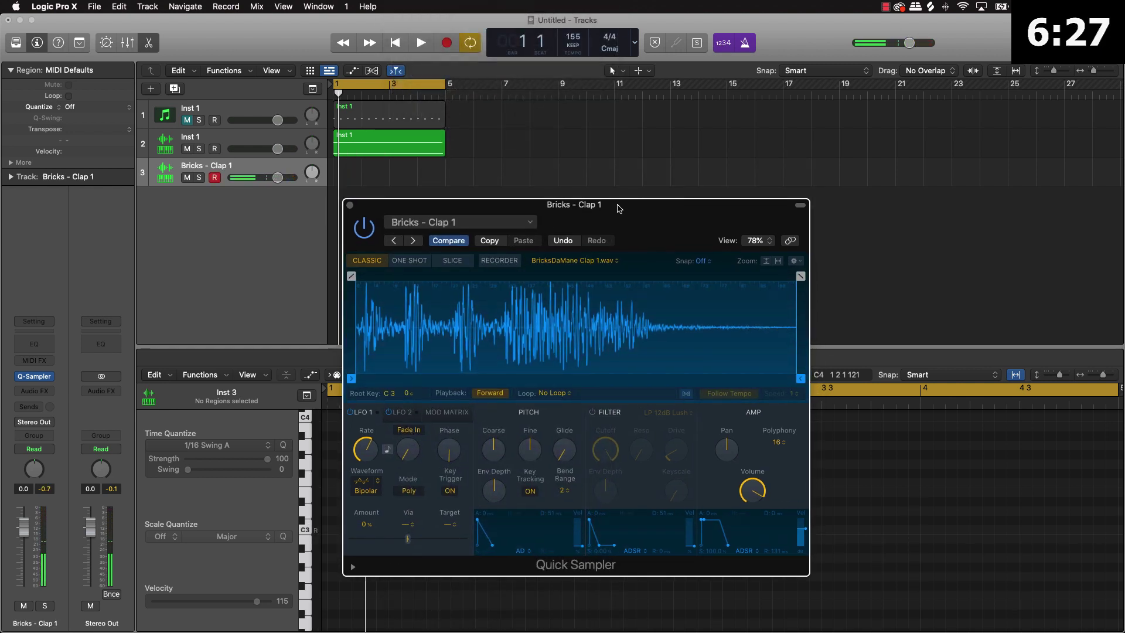
key(space)
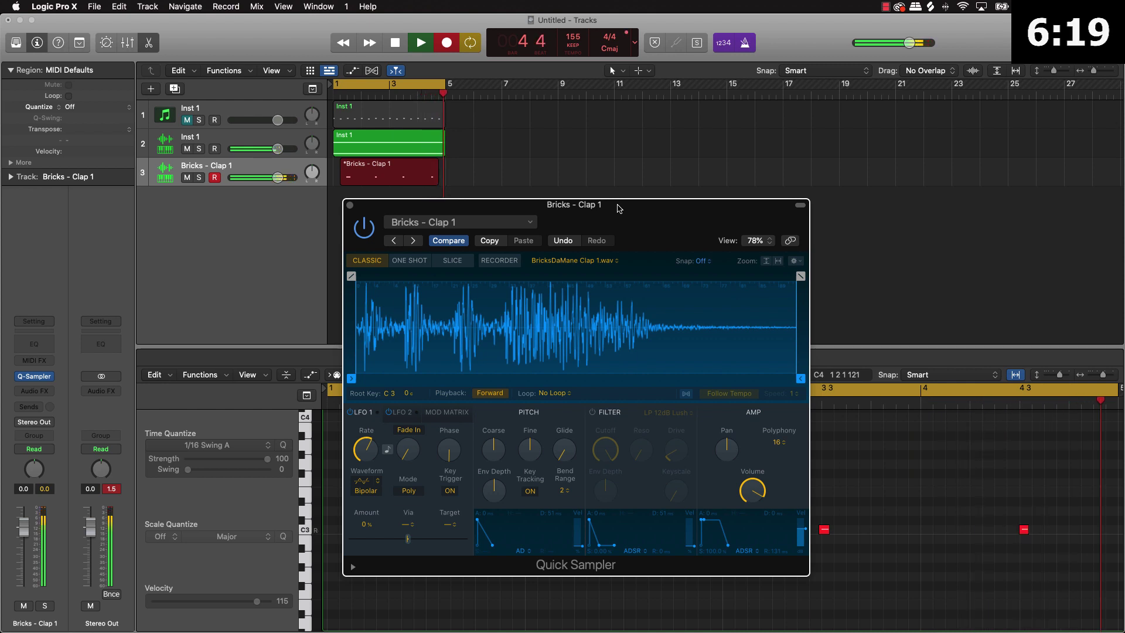
key(space)
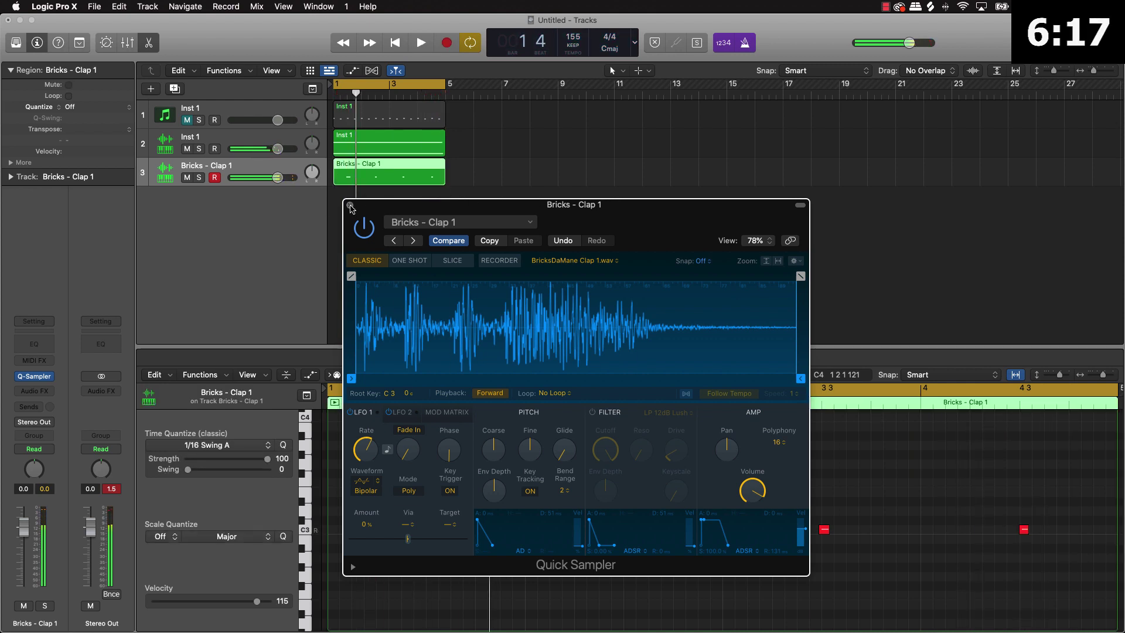
Quantize all the recorded clap notes
click(351, 208)
key(super+a)
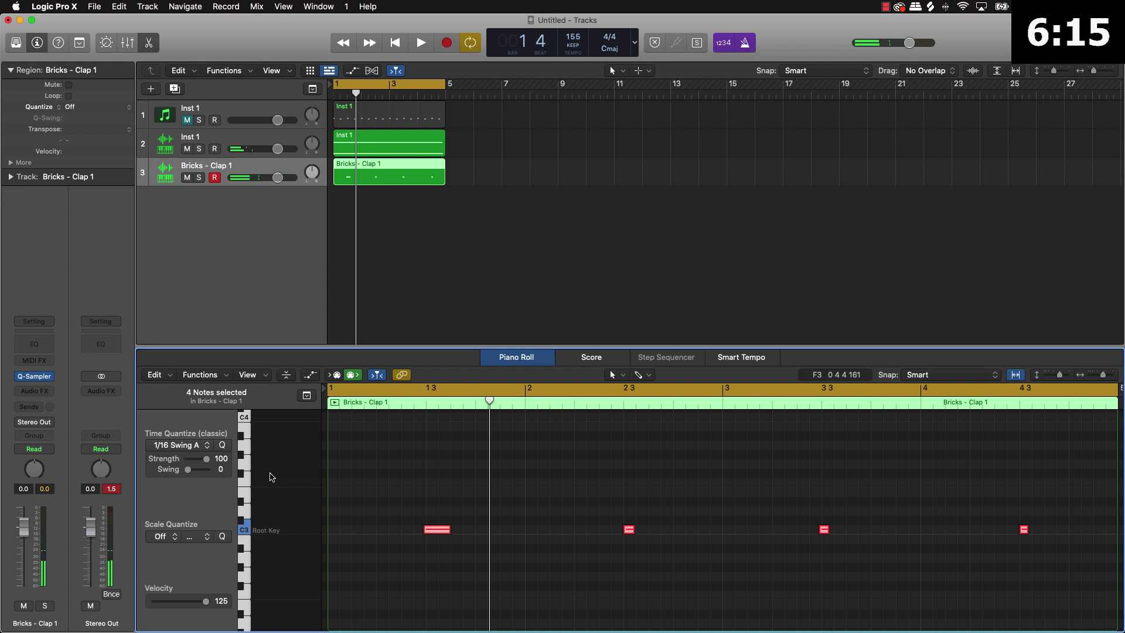
click(224, 445)
Trim the sampler region's long note ends to the following notes, shortening overlaps
click(394, 150)
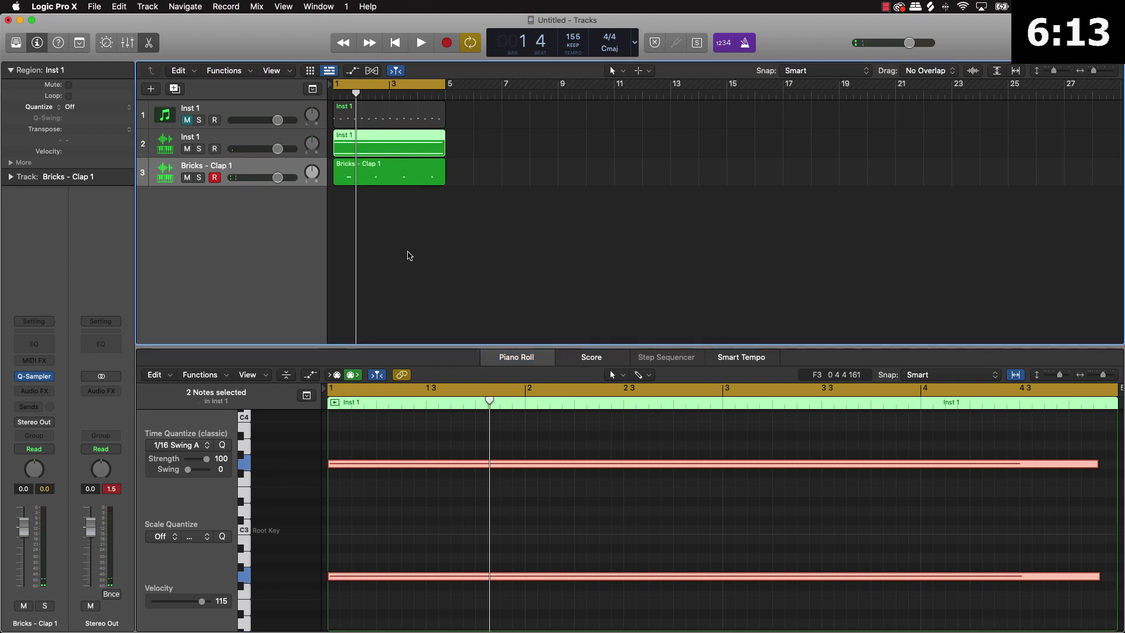
scroll(525, 463, up, 3)
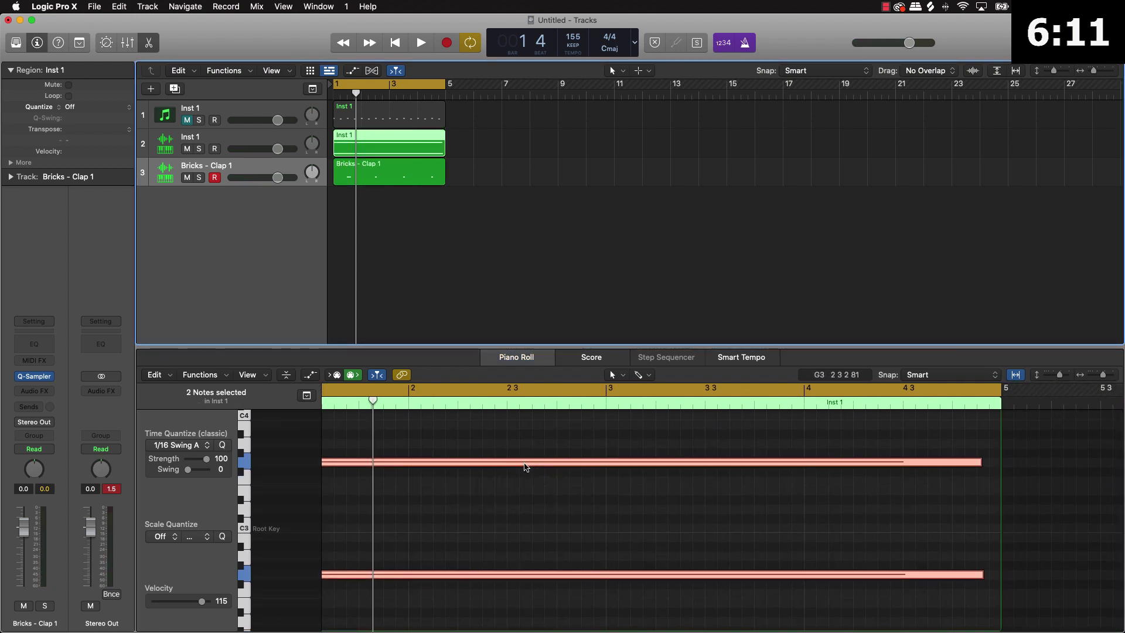
right_click(525, 467)
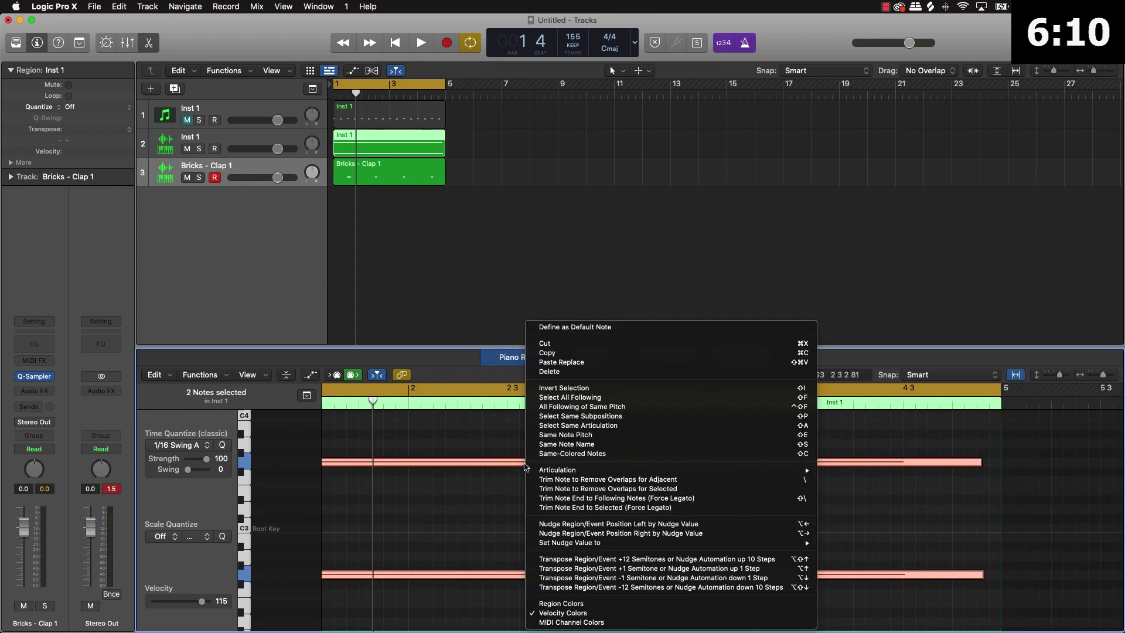
click(638, 499)
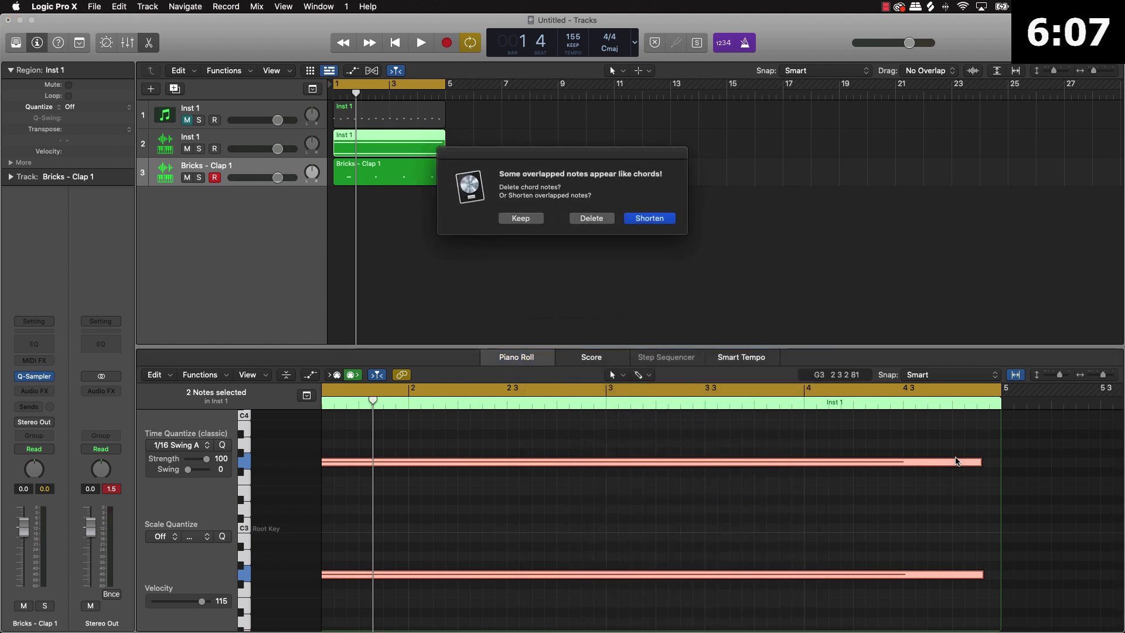
click(650, 218)
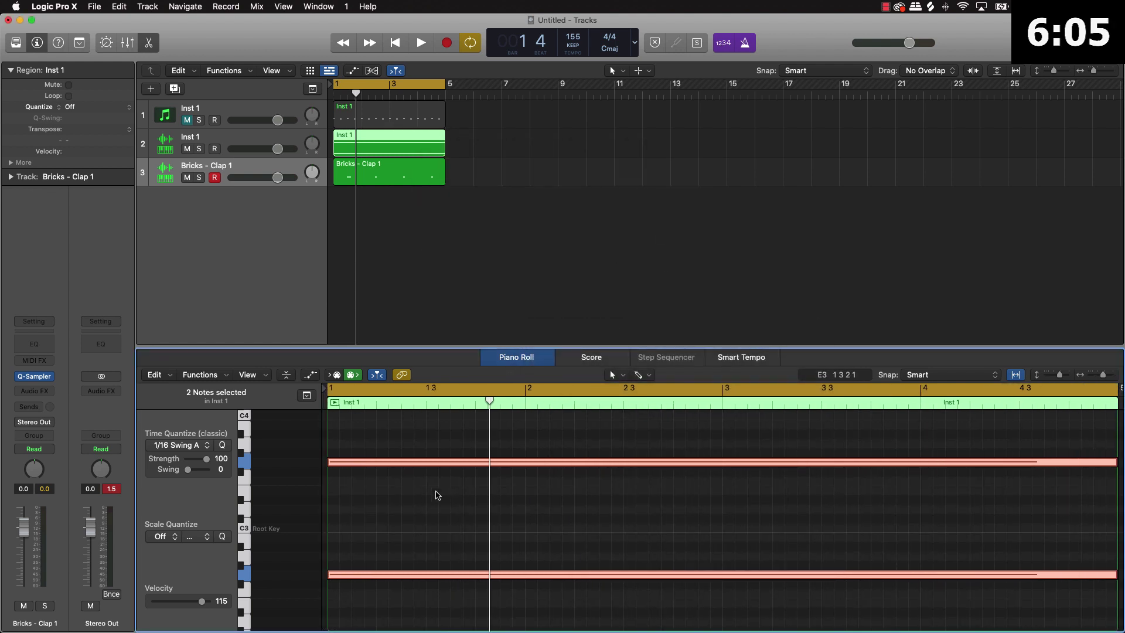
Raise the Bricks - Clap 1 track volume to +1.4 dB during playback
key(space)
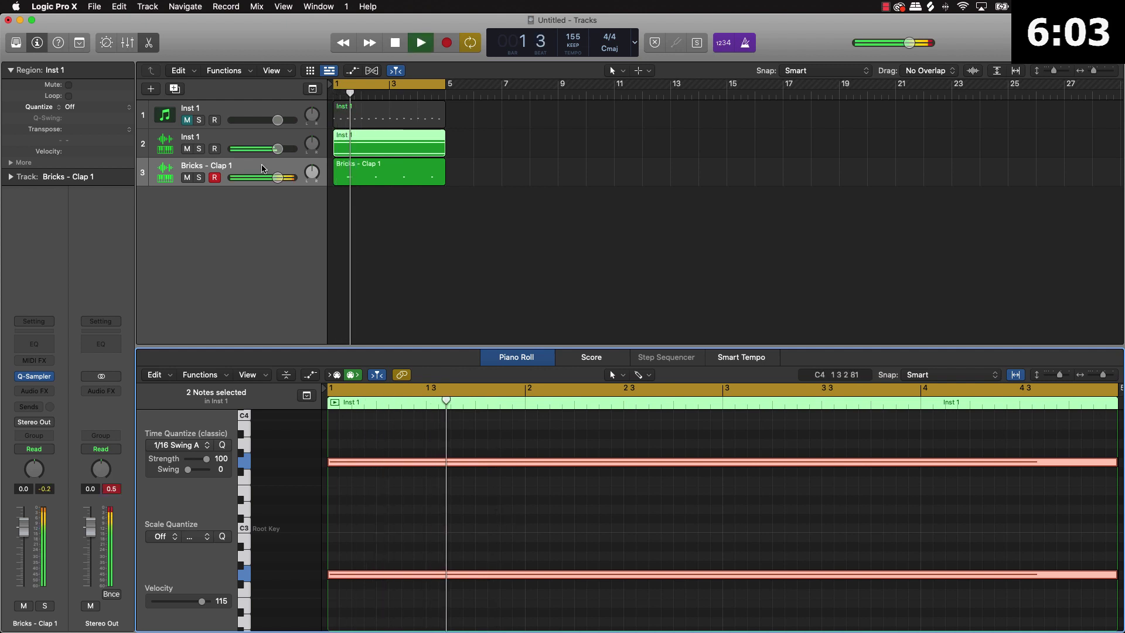
drag(276, 178, 283, 178)
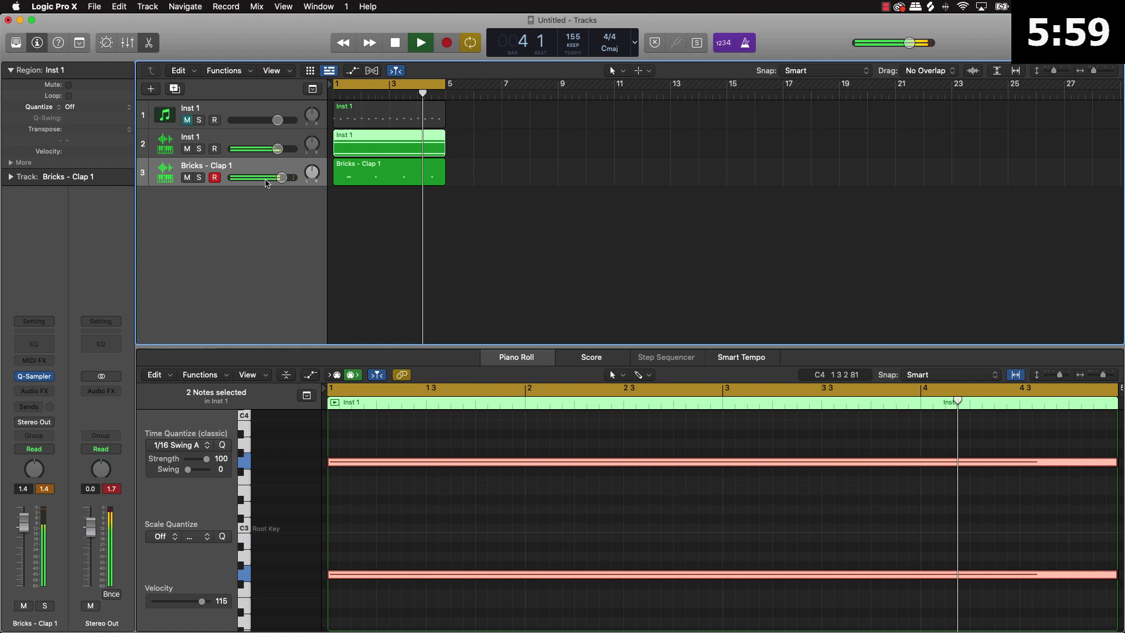
key(space)
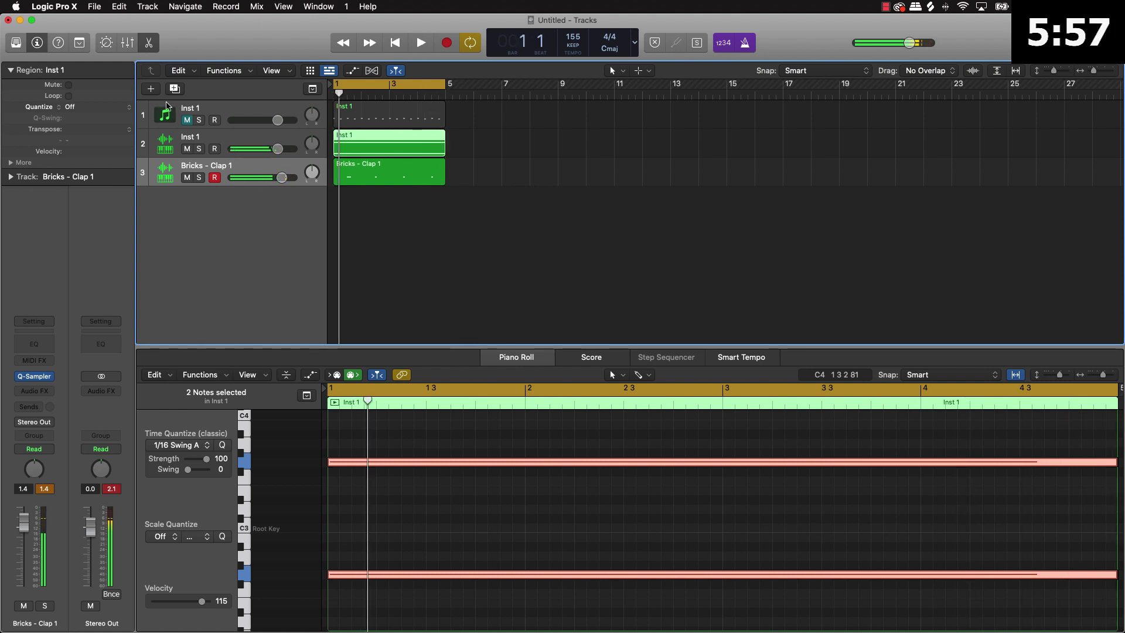
Add a fourth Quick Sampler track and try the HiHat 02 sound, skipping its missing sample file
click(149, 88)
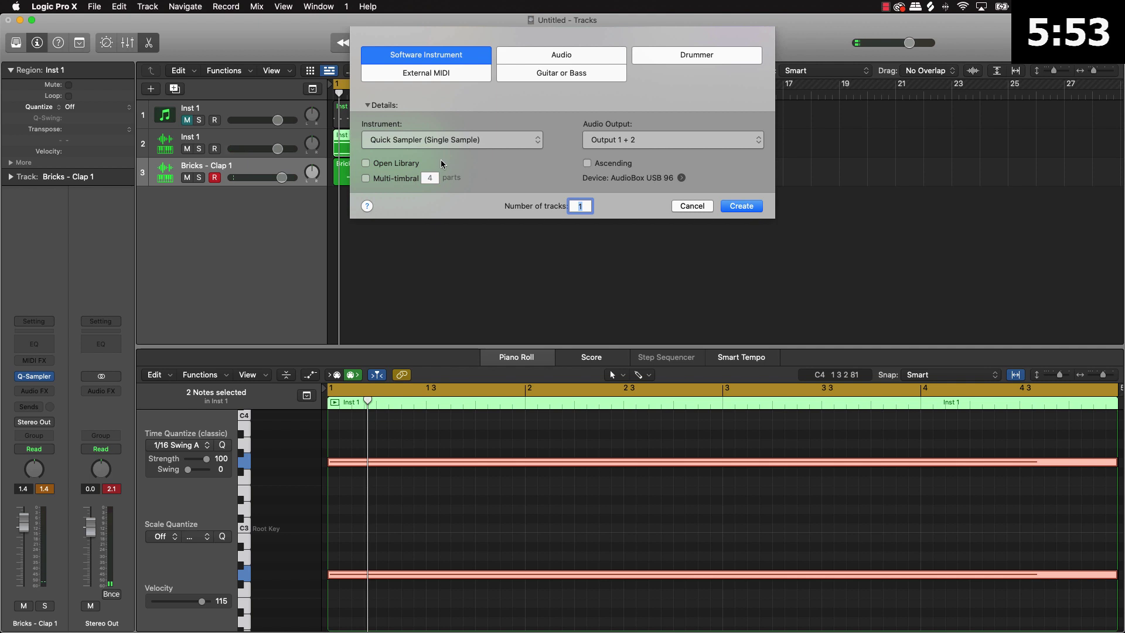
click(741, 206)
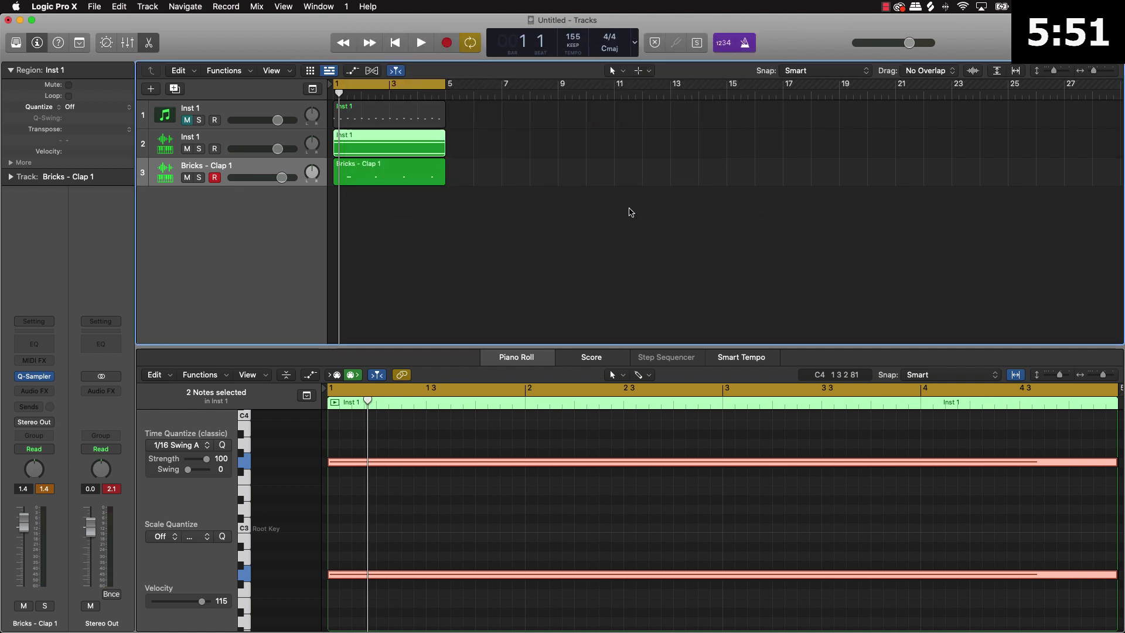
click(447, 183)
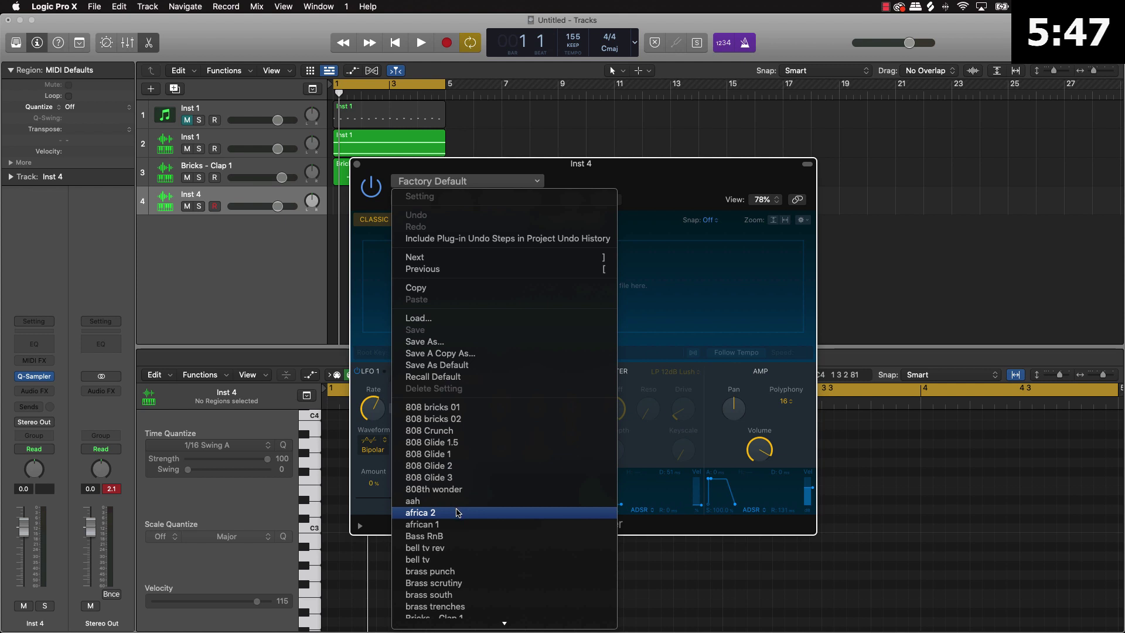
scroll(458, 513, down, 8)
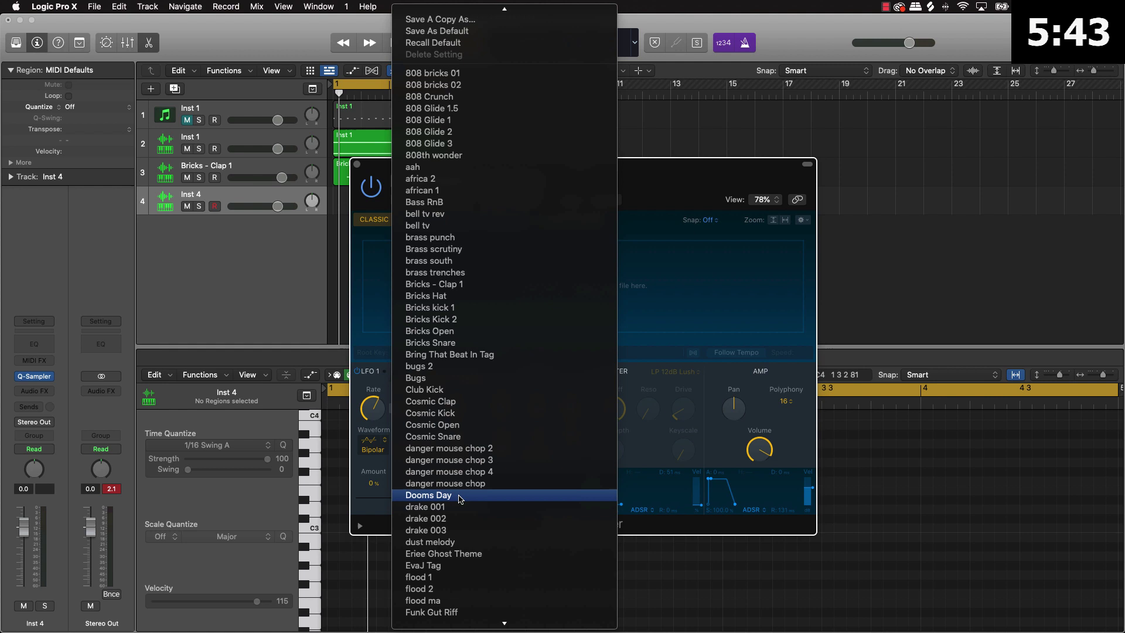
scroll(459, 498, down, 8)
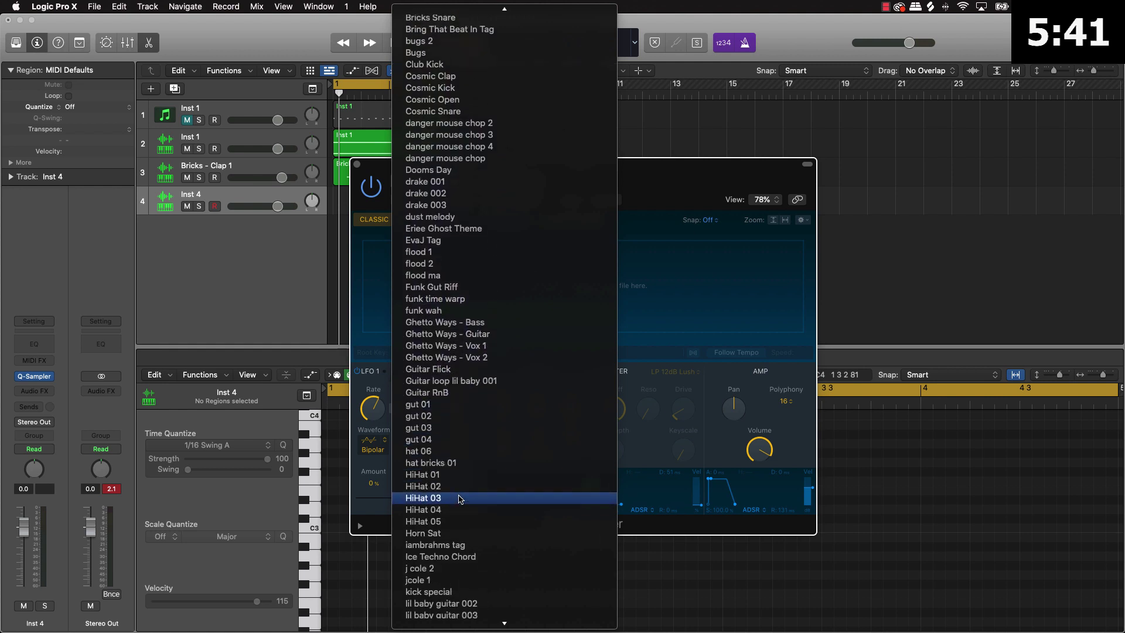
scroll(460, 498, down, 1)
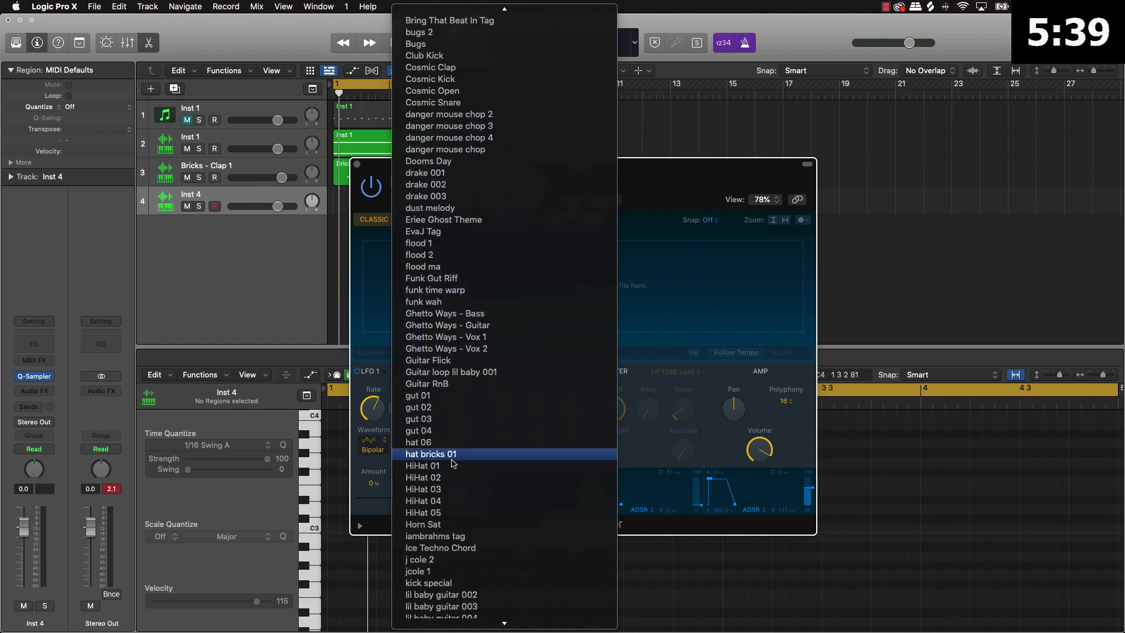
click(449, 477)
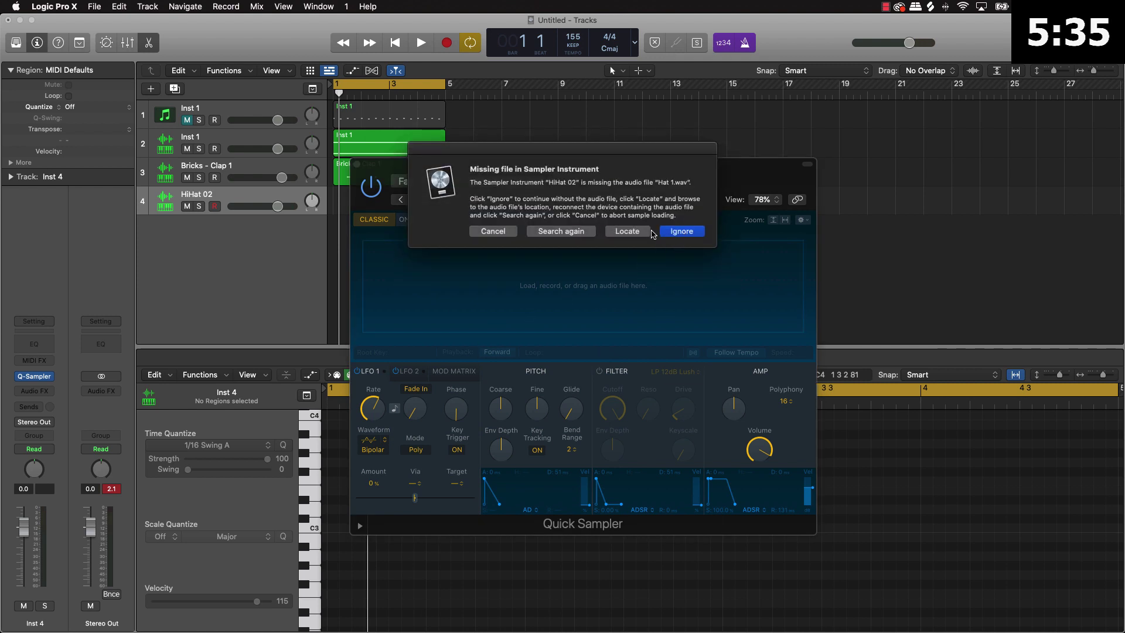
click(493, 231)
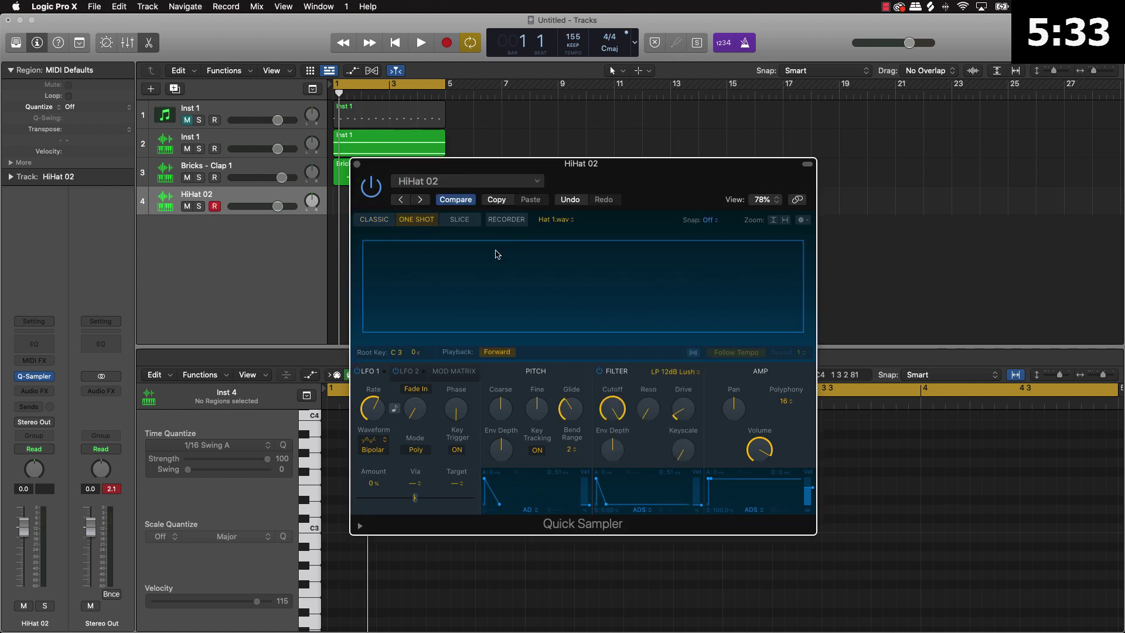
Load the Bricks Hat preset instead and audition it
click(413, 182)
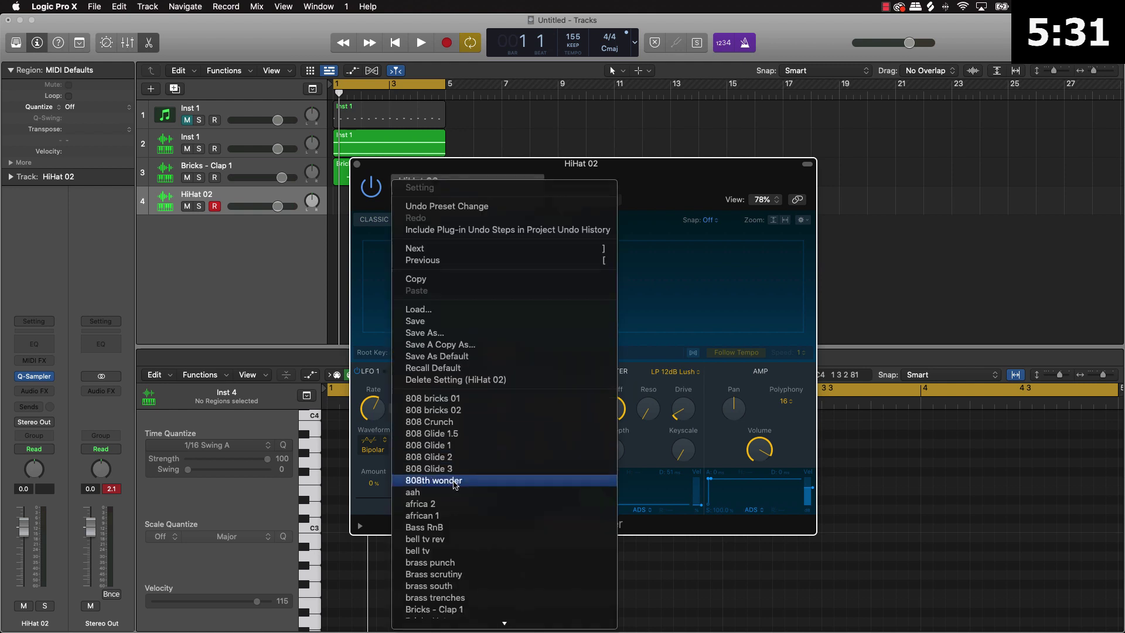
scroll(457, 474, down, 5)
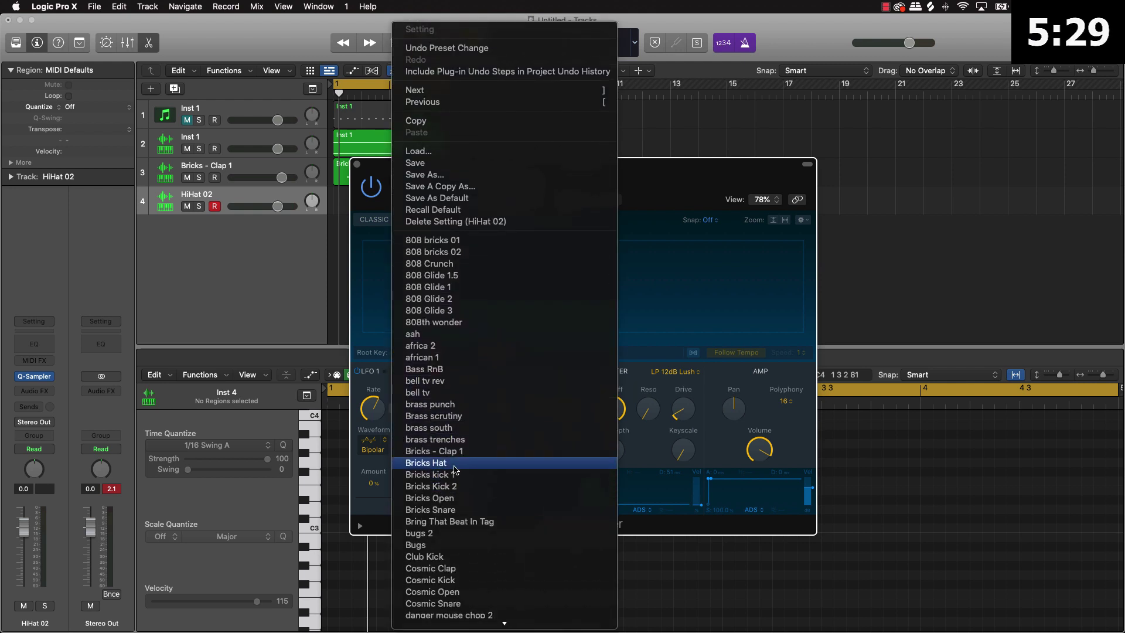
click(432, 515)
key(a)
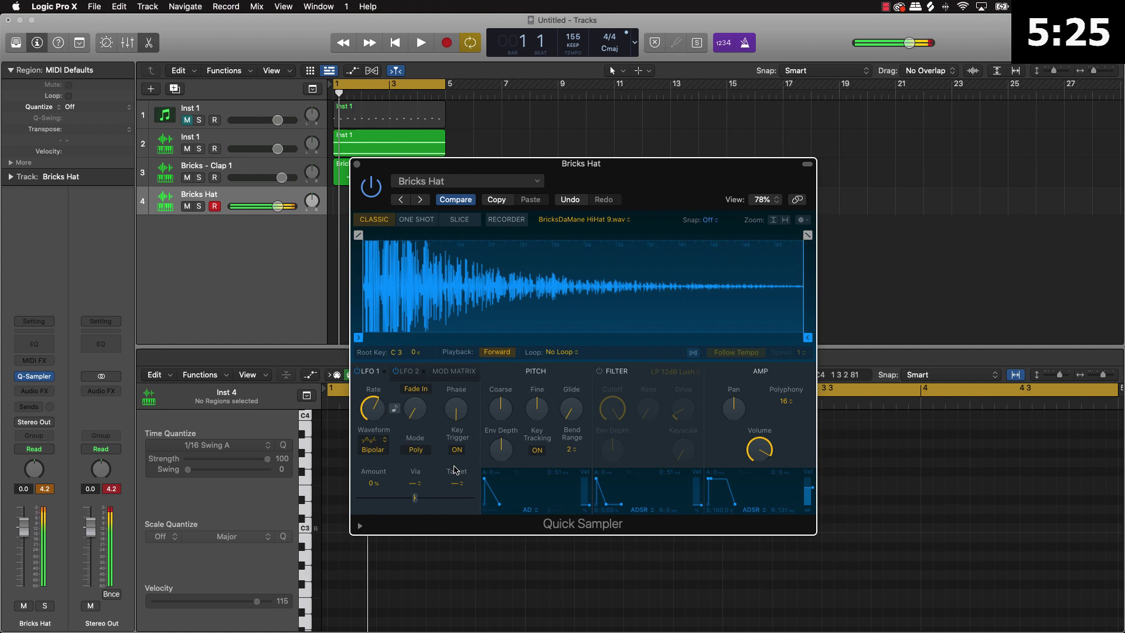
Program eight evenly spaced hi-hat steps in the Step Sequencer and set the pattern to 64 steps
click(358, 164)
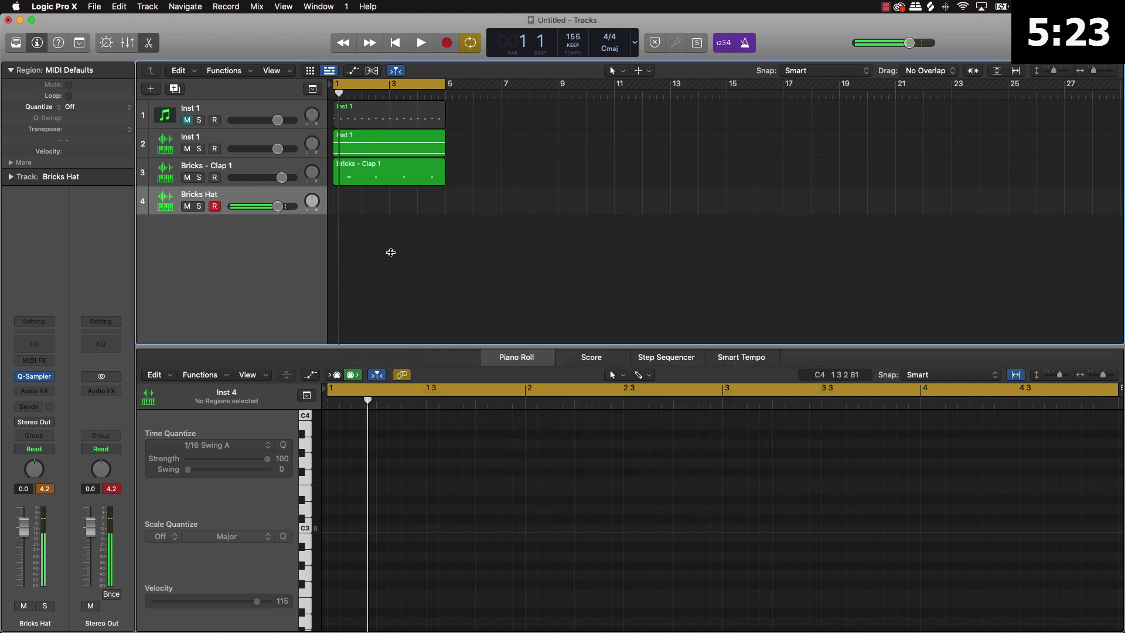
click(662, 359)
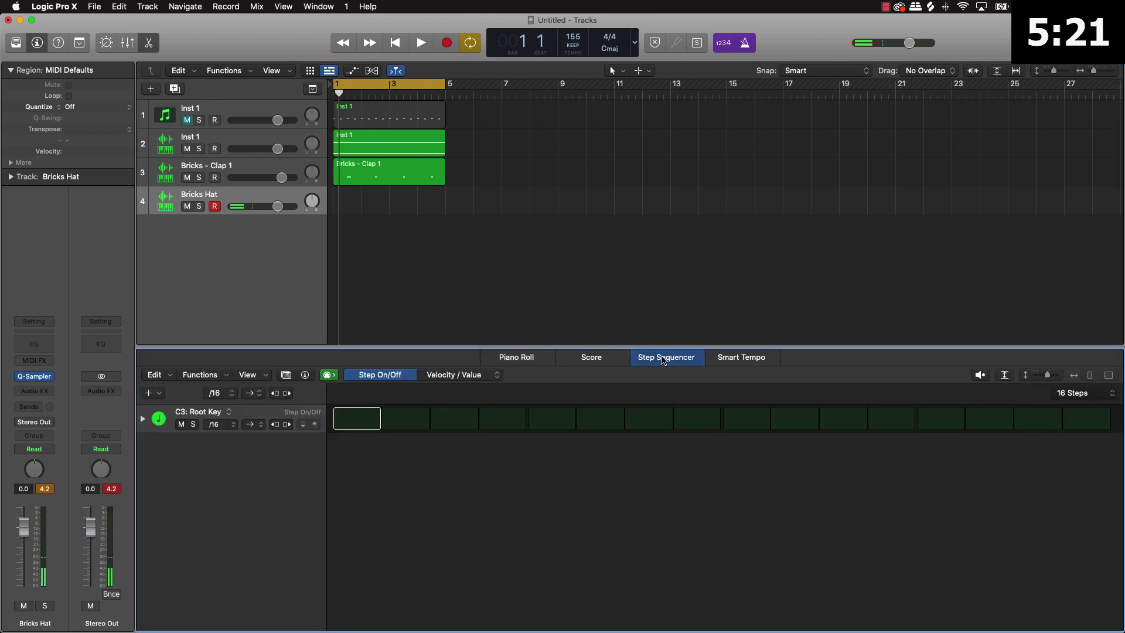
click(357, 420)
click(454, 420)
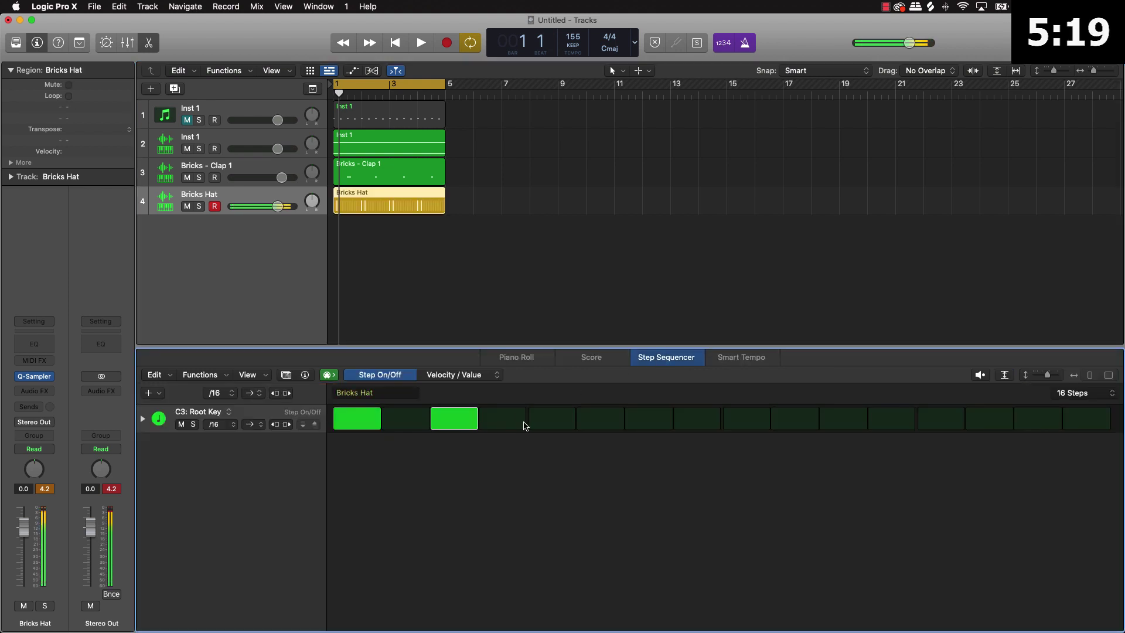
click(551, 420)
click(649, 420)
click(746, 421)
click(844, 421)
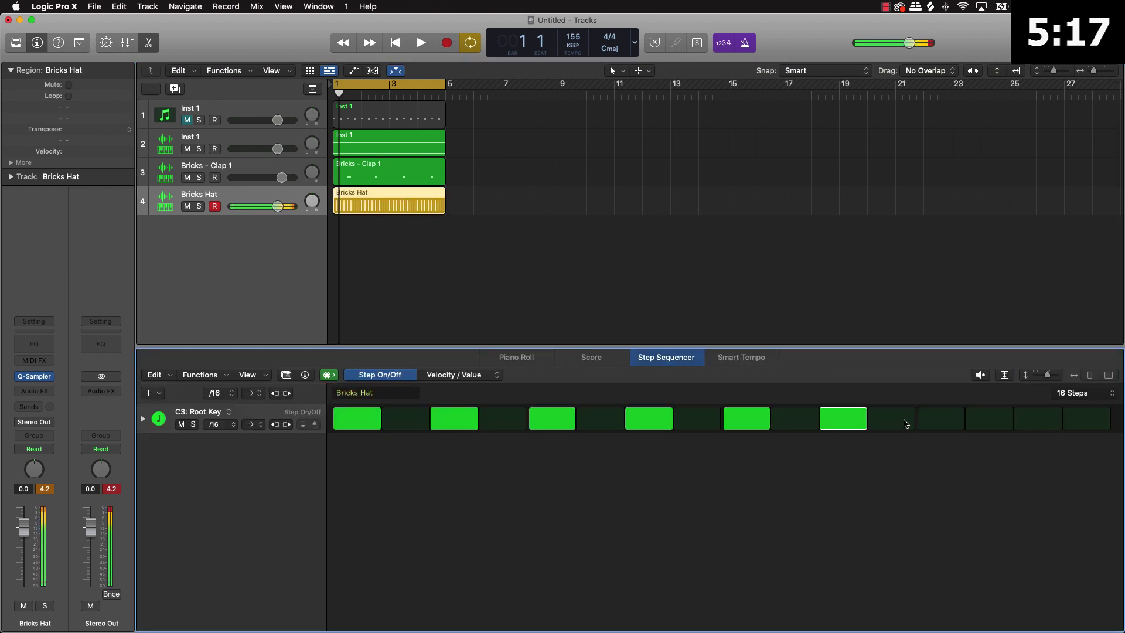
click(941, 421)
click(1038, 420)
click(1078, 393)
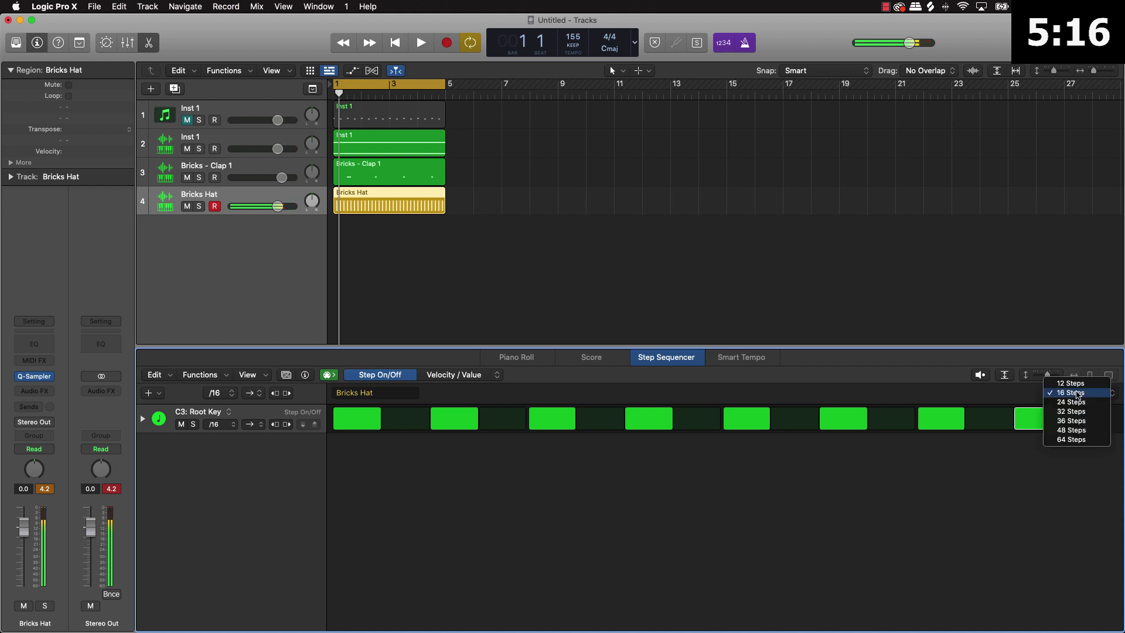
click(1084, 441)
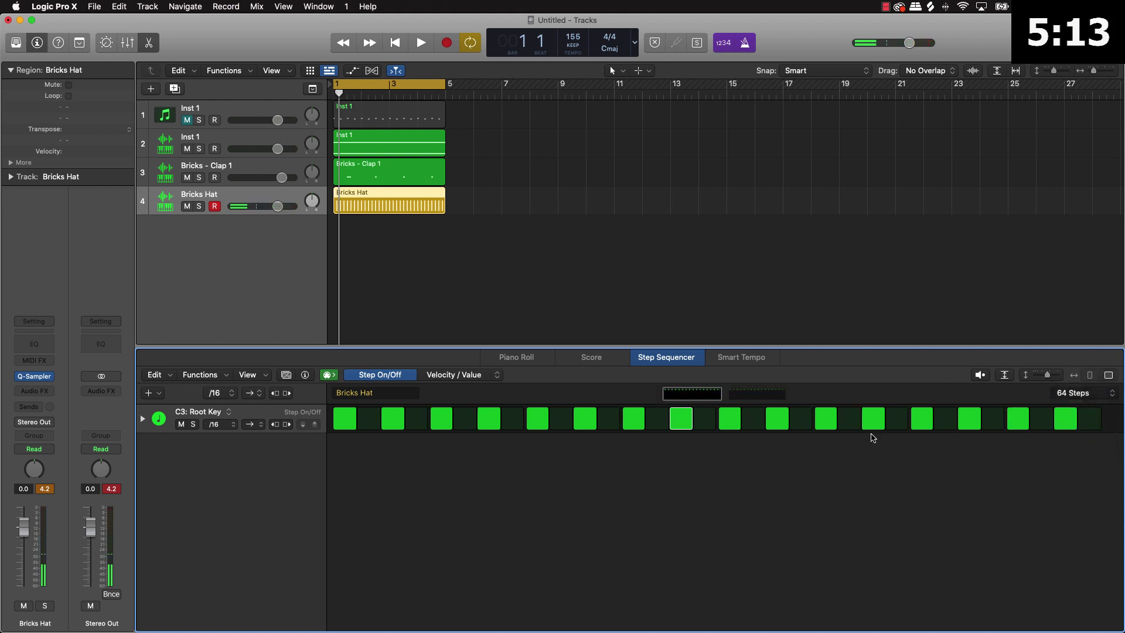
Preview the hi-hat pattern, add one more step, replay it, then stop and deselect the region
key(space)
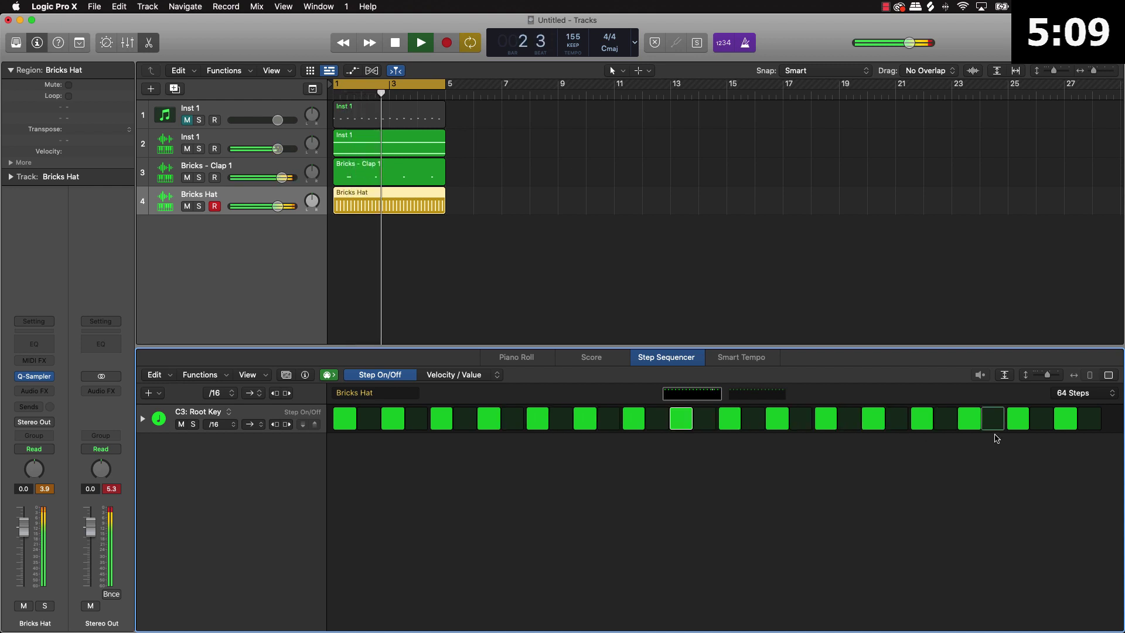
key(Return)
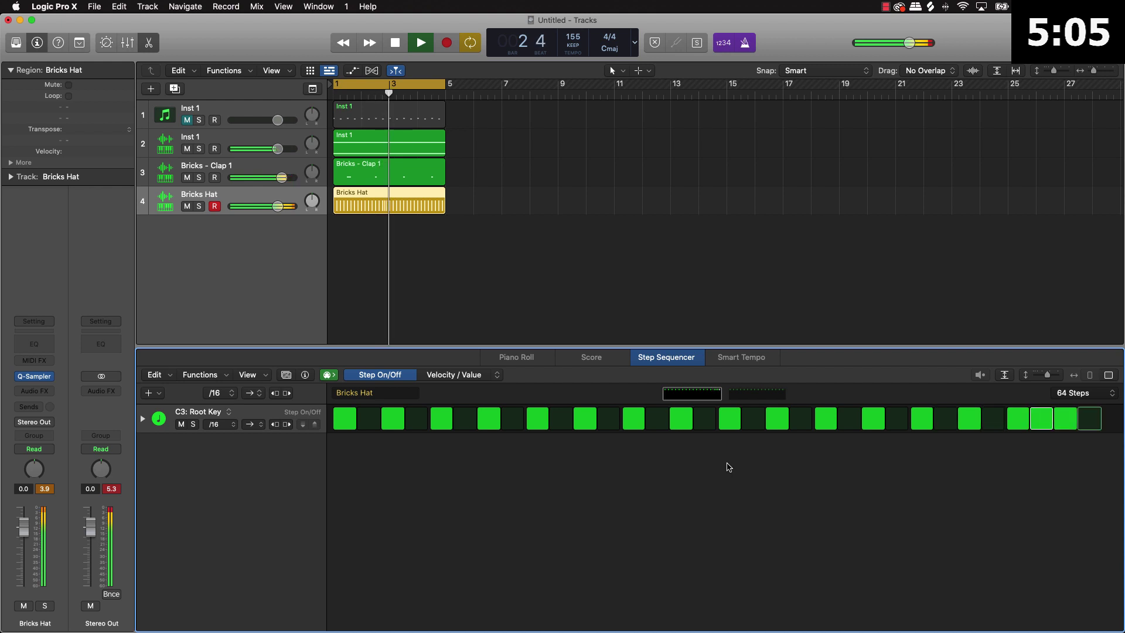
key(space)
click(947, 420)
key(space)
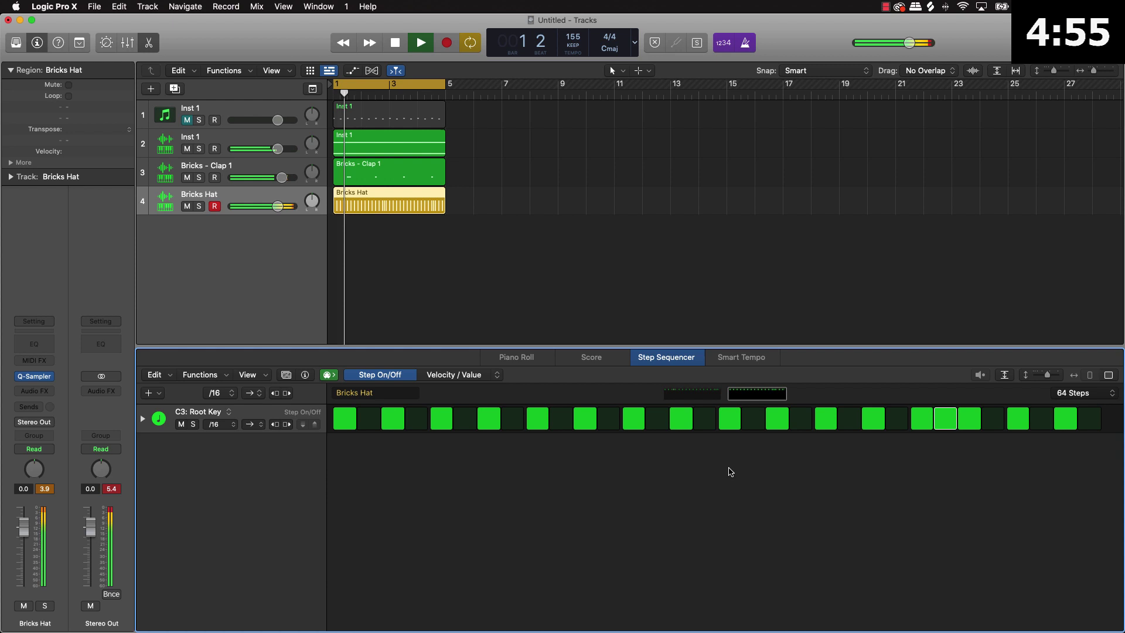
key(space)
click(425, 264)
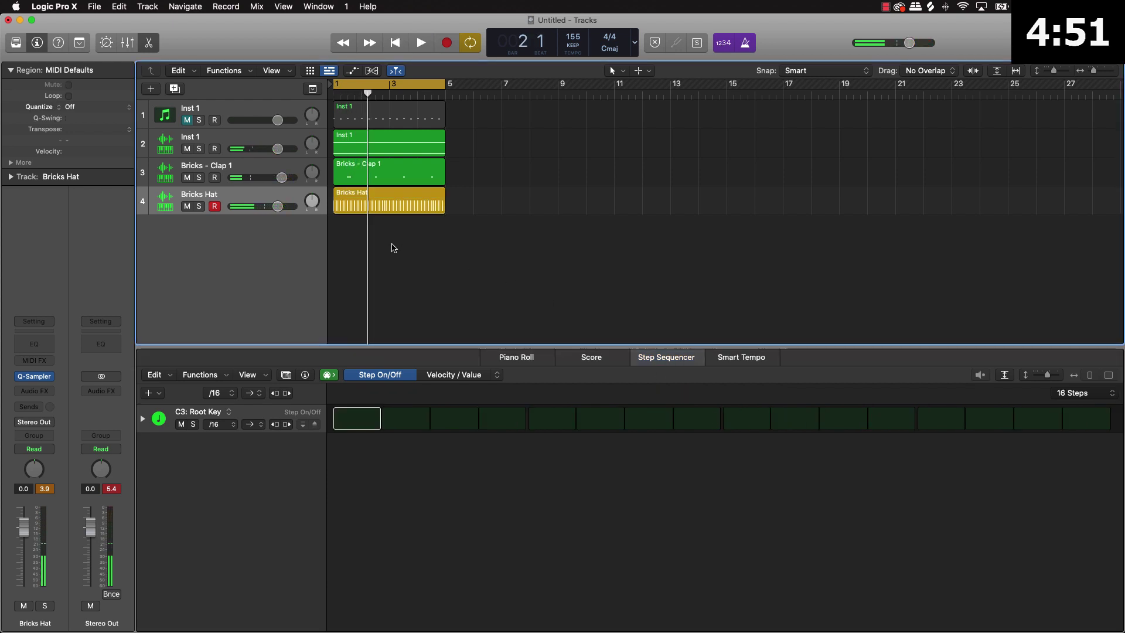
Create a fifth software instrument track and load the 808 bricks 01 Quick Sampler preset
click(151, 89)
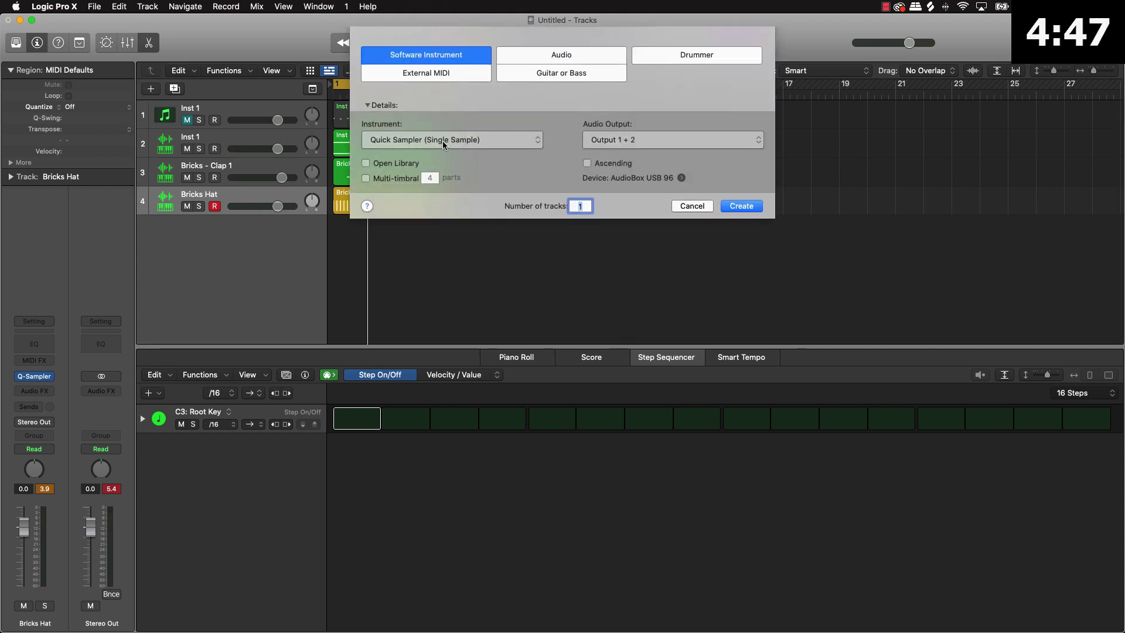
click(741, 206)
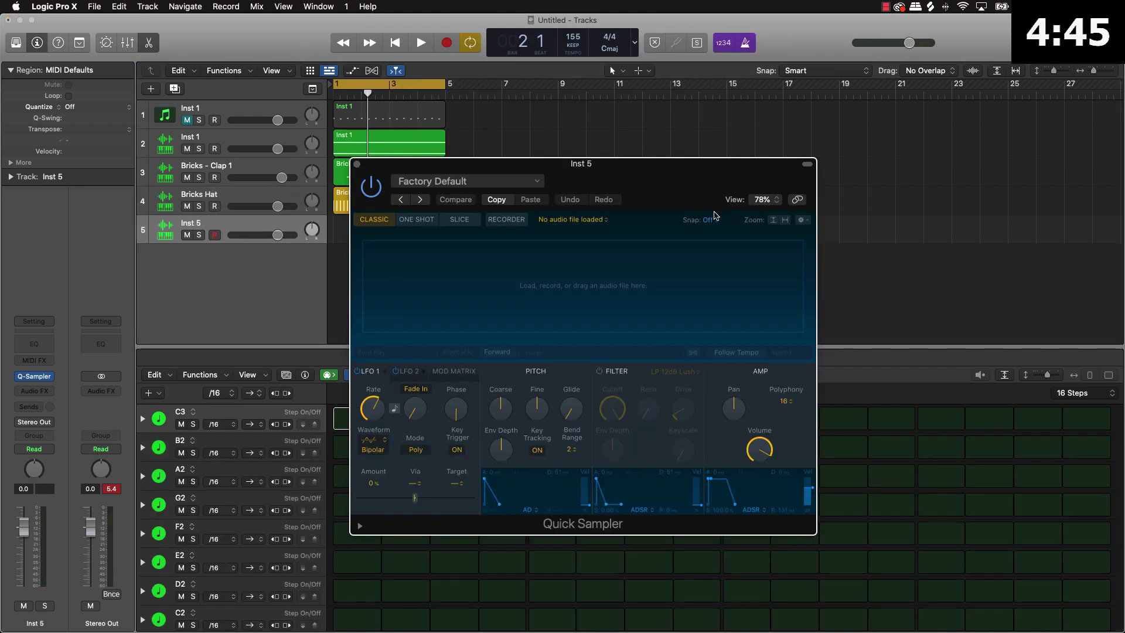
click(465, 183)
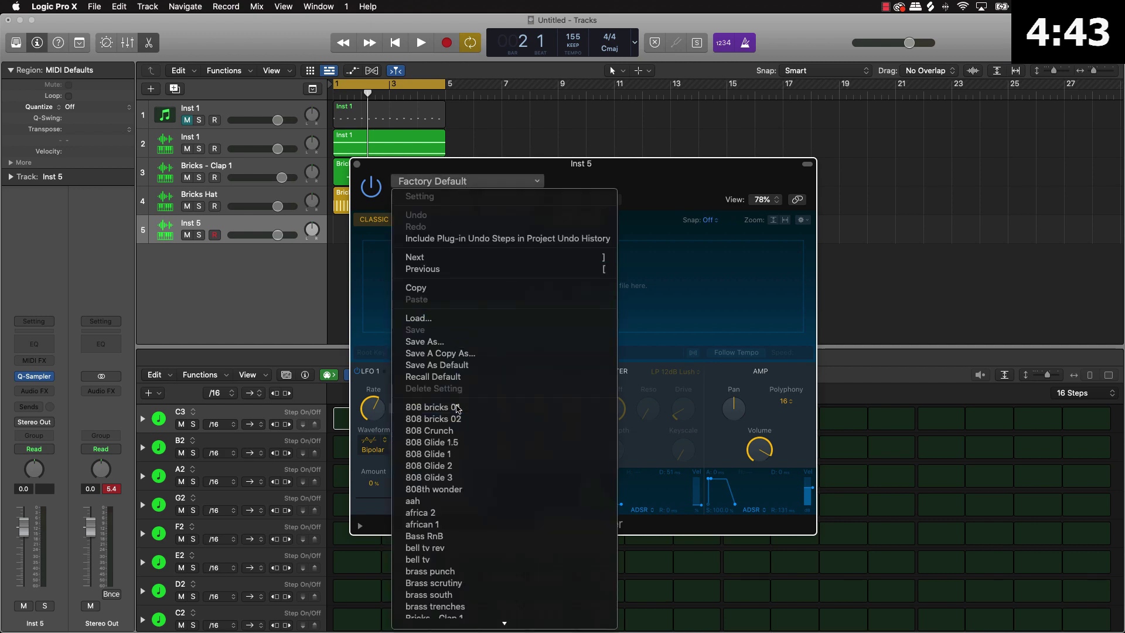
click(432, 407)
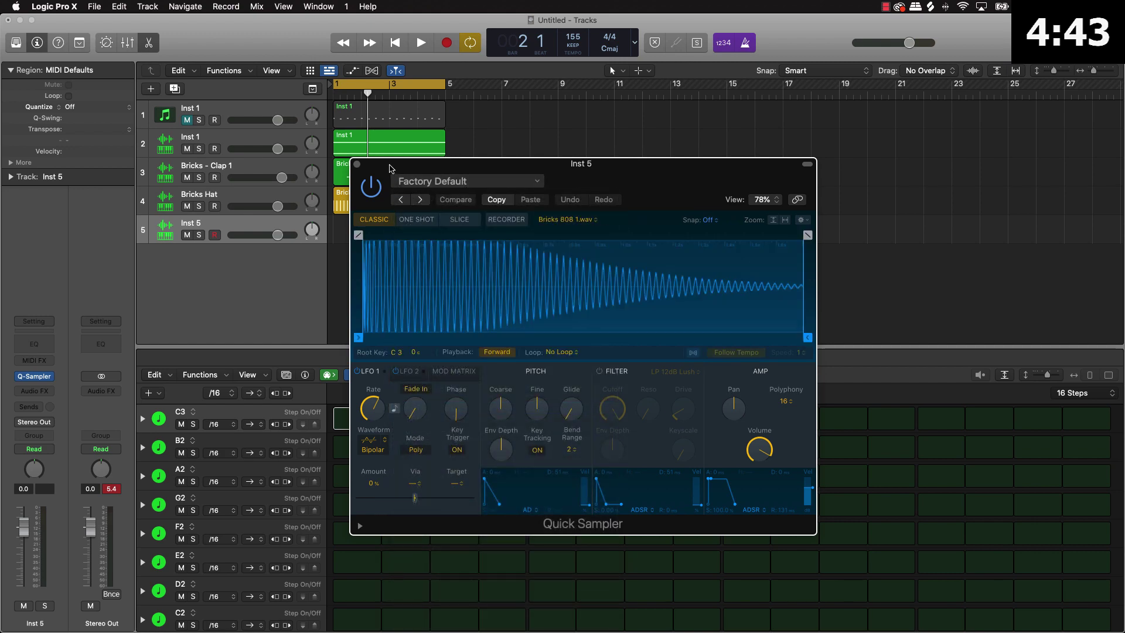
click(359, 167)
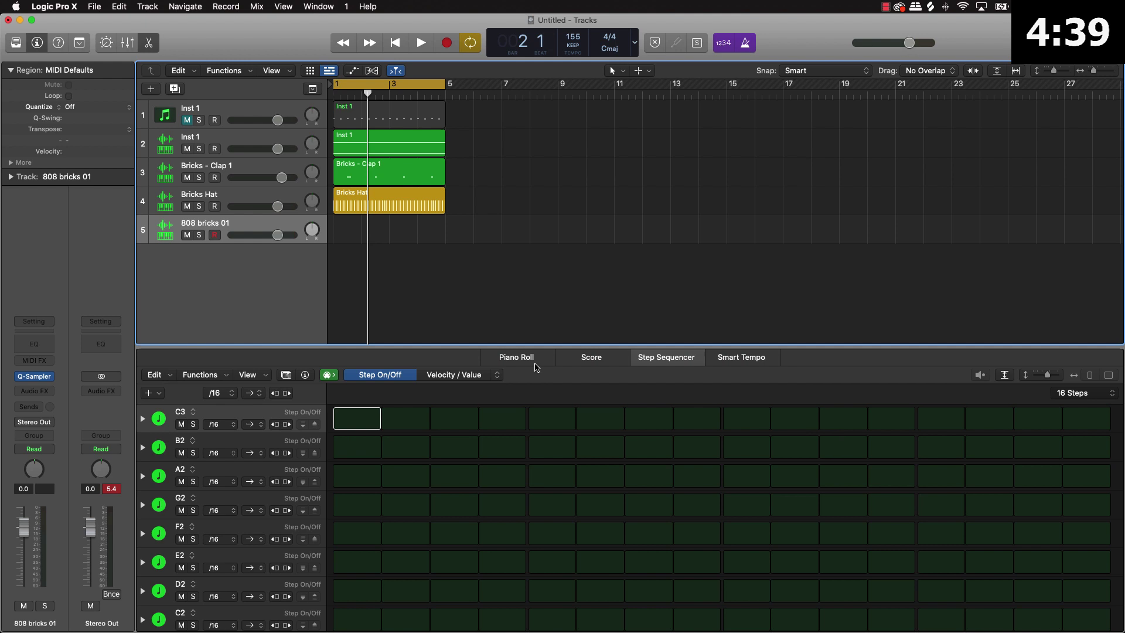
Show the Piano Roll and Musical Typing in Keyboard view, audition an 808 note, then record
click(518, 357)
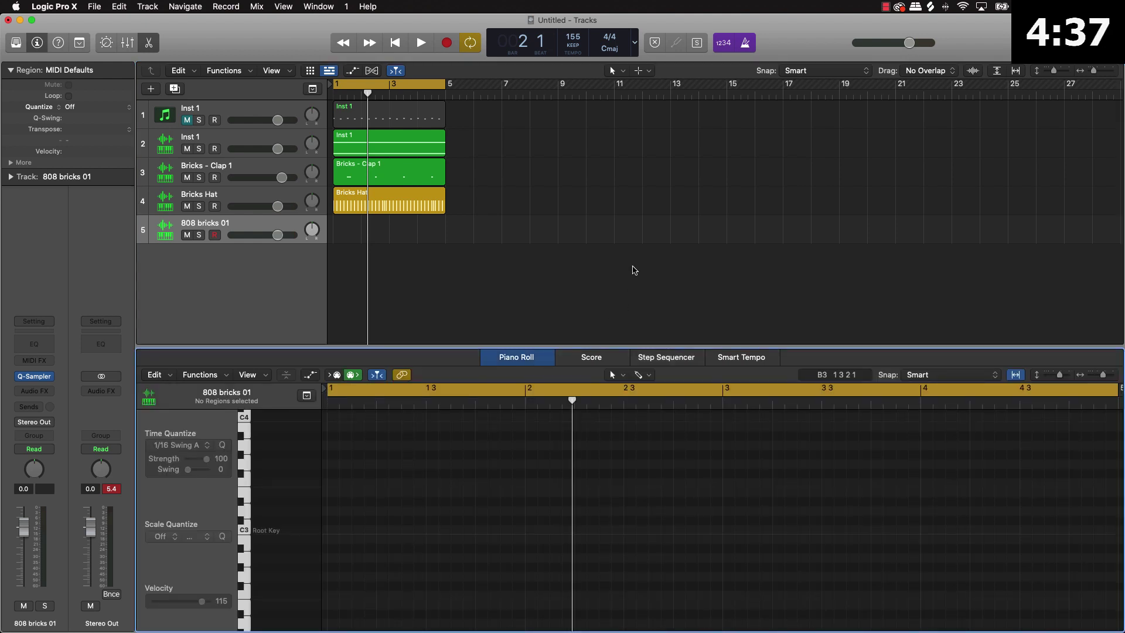
key(super+k)
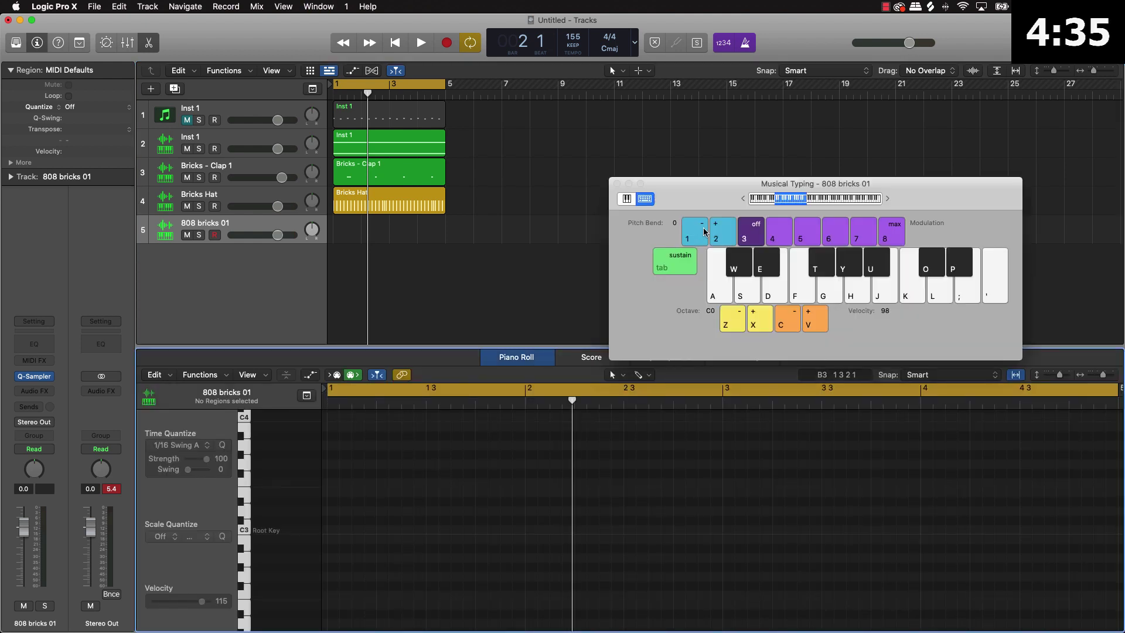
click(627, 198)
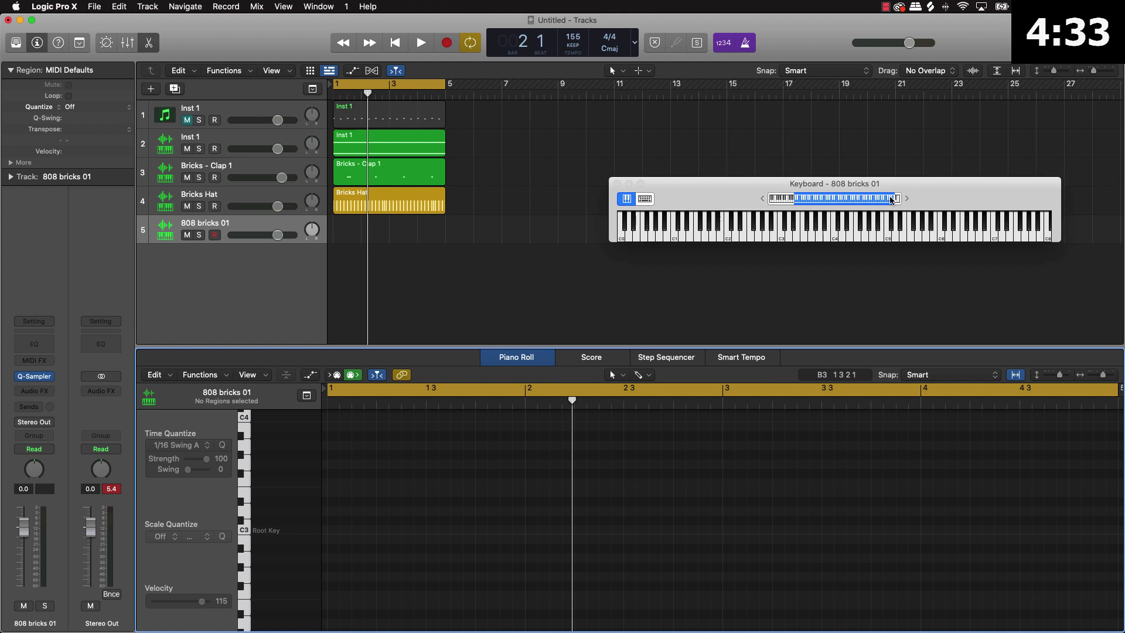
drag(927, 198, 929, 186)
key(a)
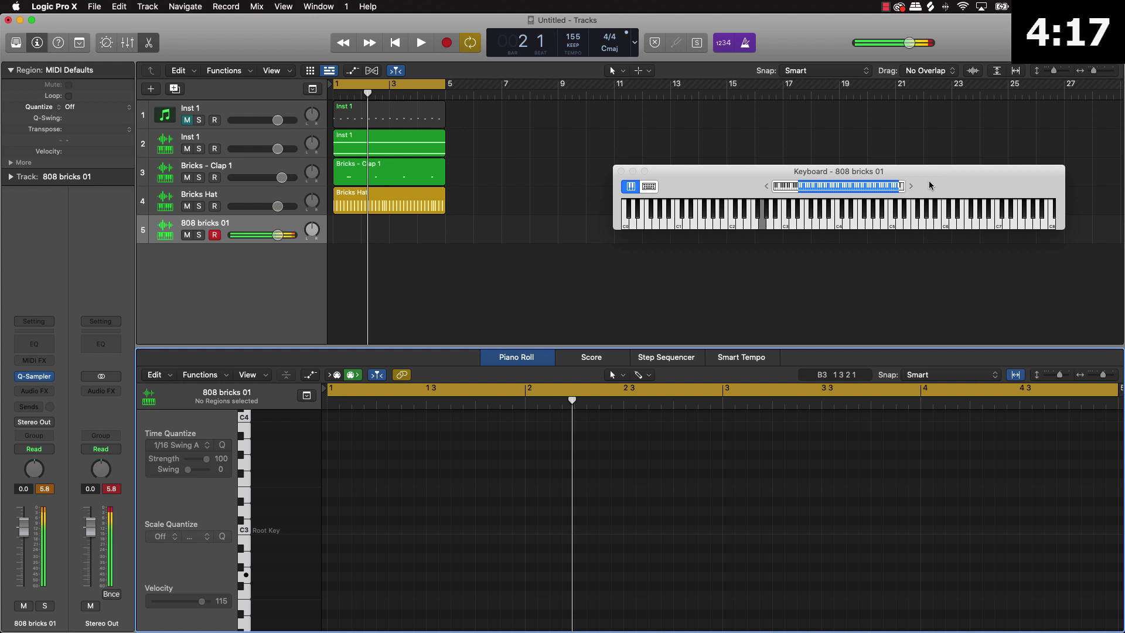
key(r)
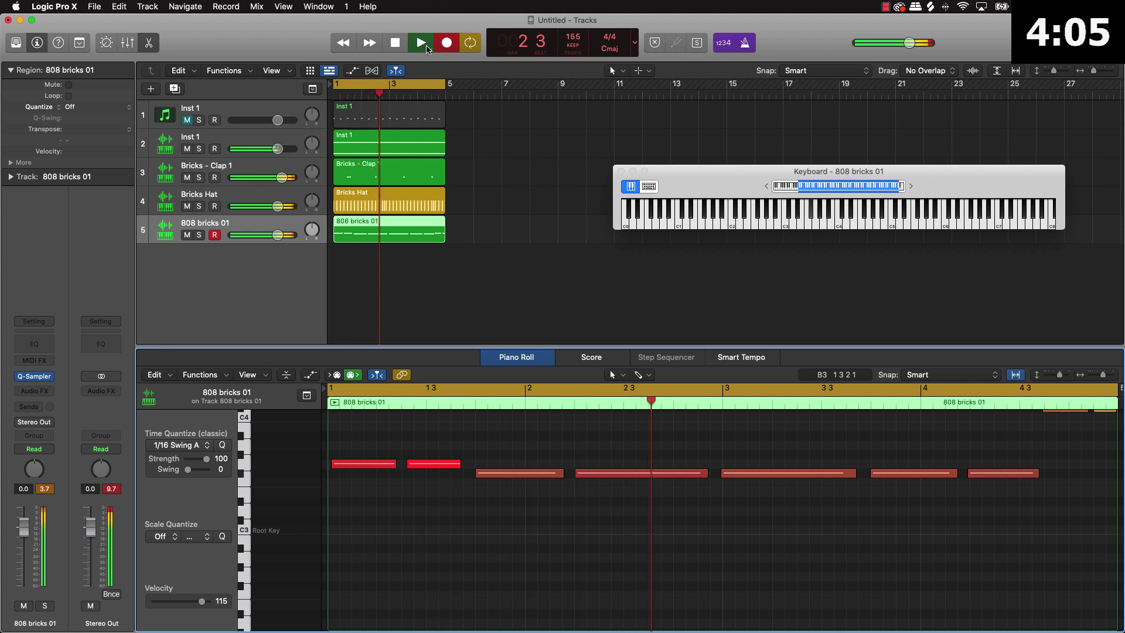
Stop recording and set all nine 808 notes to velocity 127
key(r)
key(space)
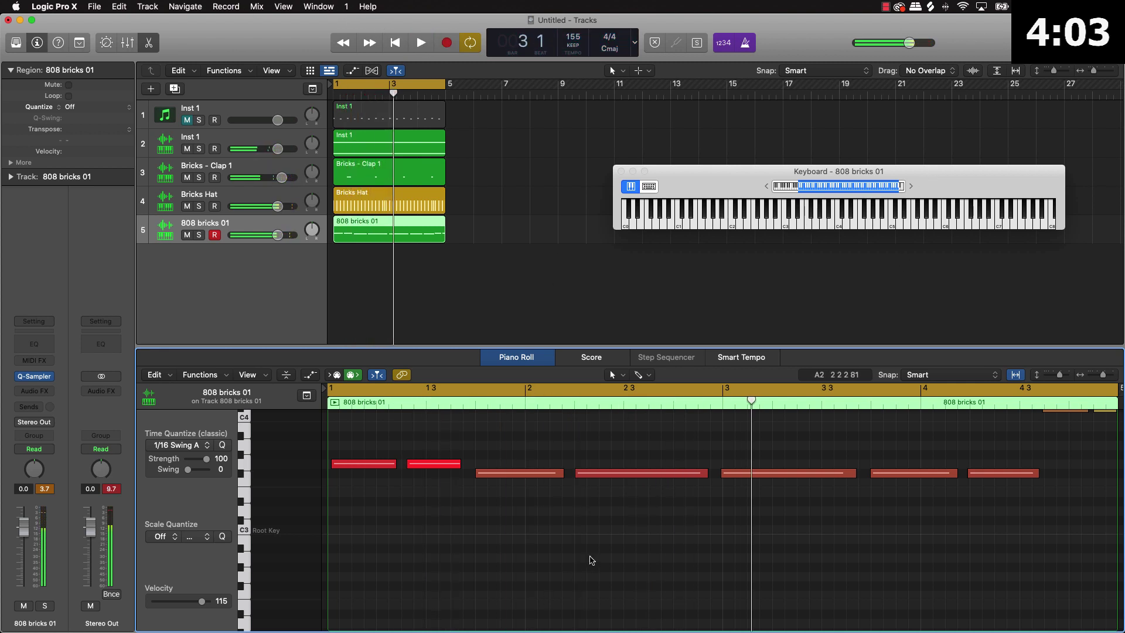
scroll(553, 546, down, 3)
scroll(554, 544, down, 2)
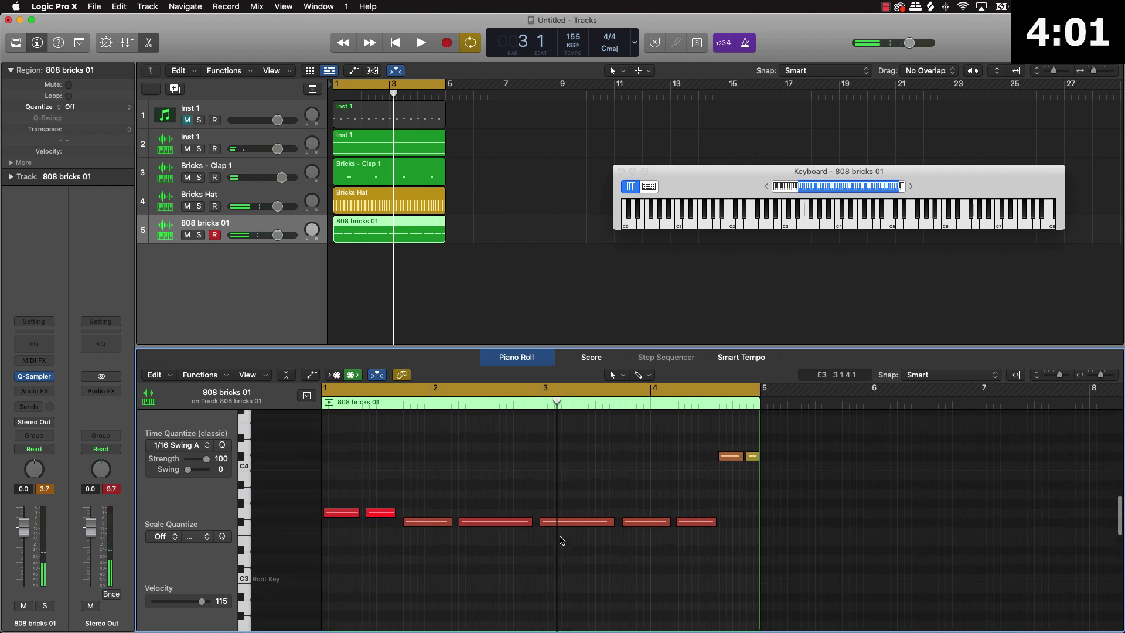
key(super+a)
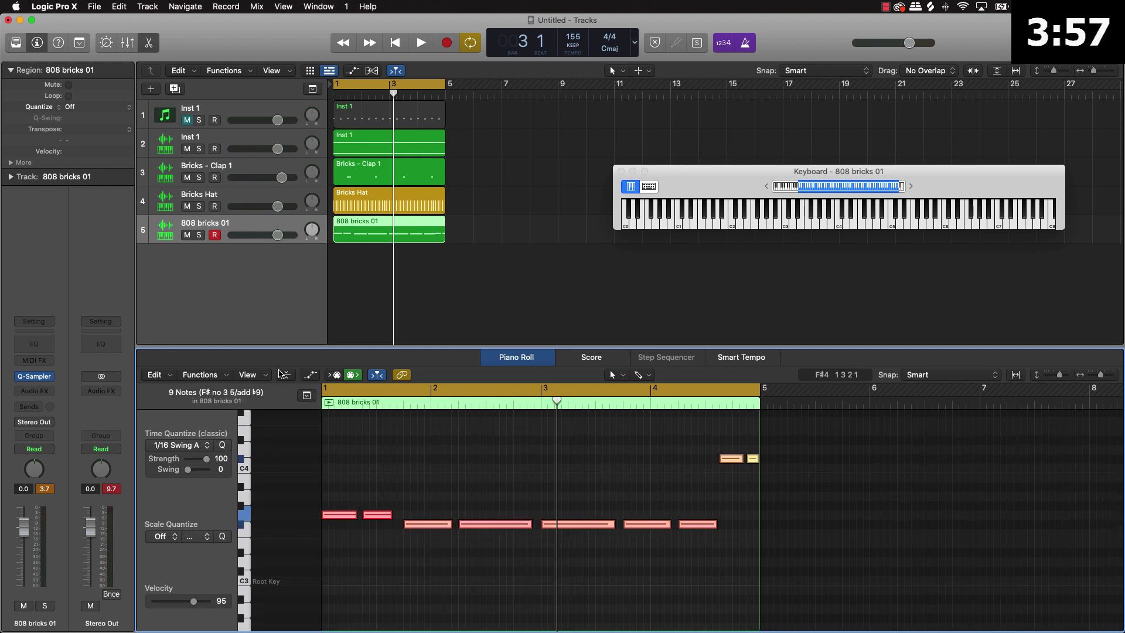
click(310, 376)
click(310, 570)
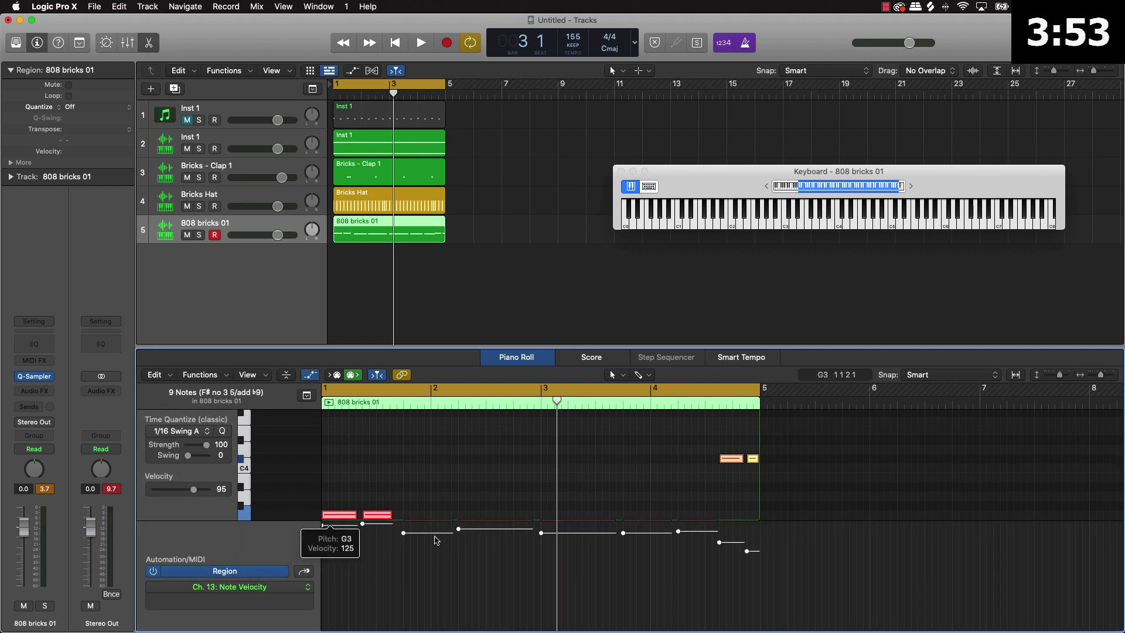
drag(405, 538, 414, 492)
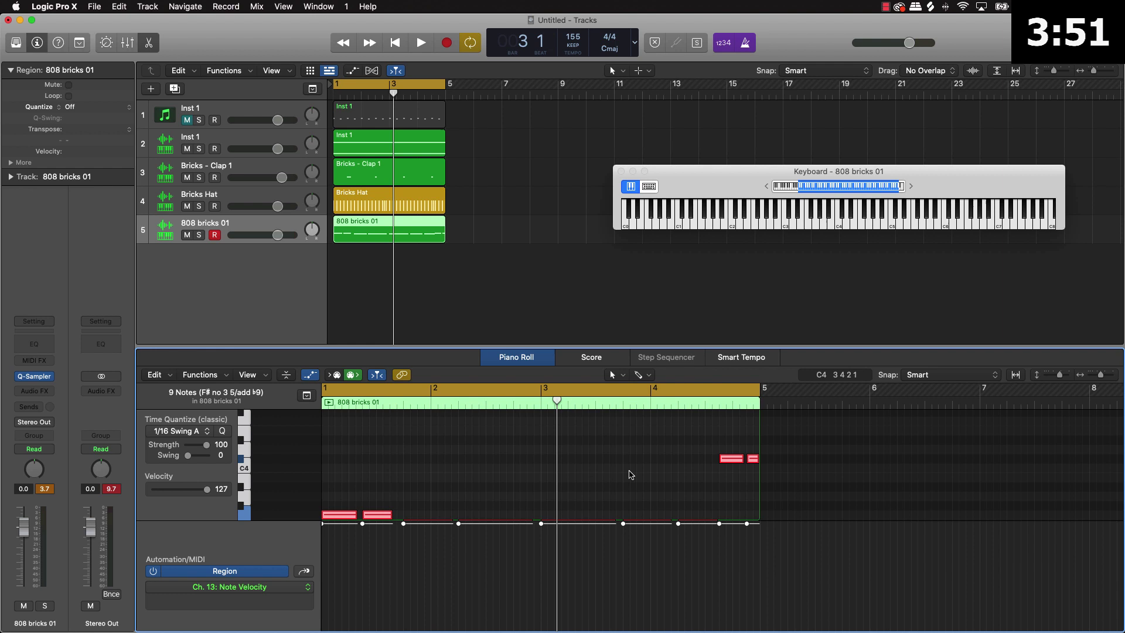
scroll(630, 475, down, 3)
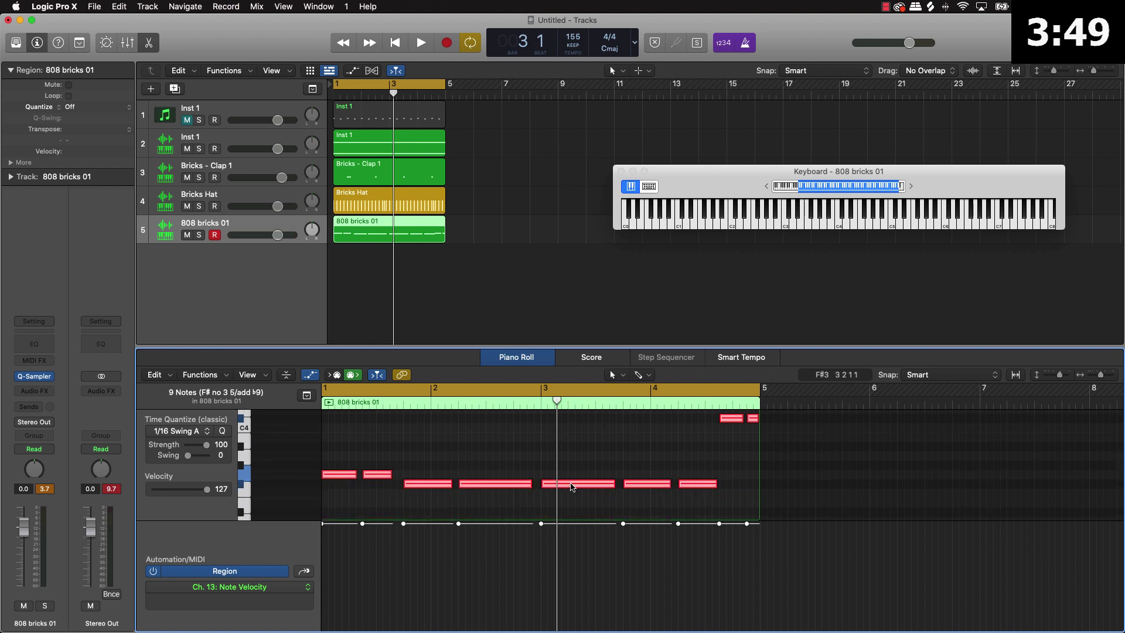
Trim each 808 note's end to the following note and play the beat back
right_click(571, 486)
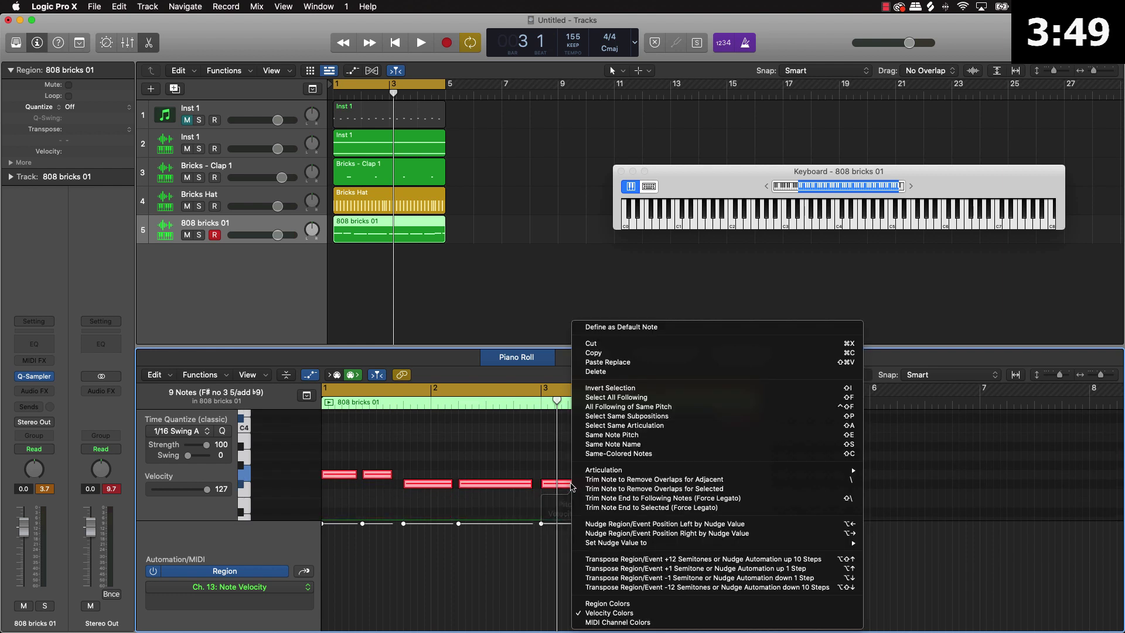
click(672, 499)
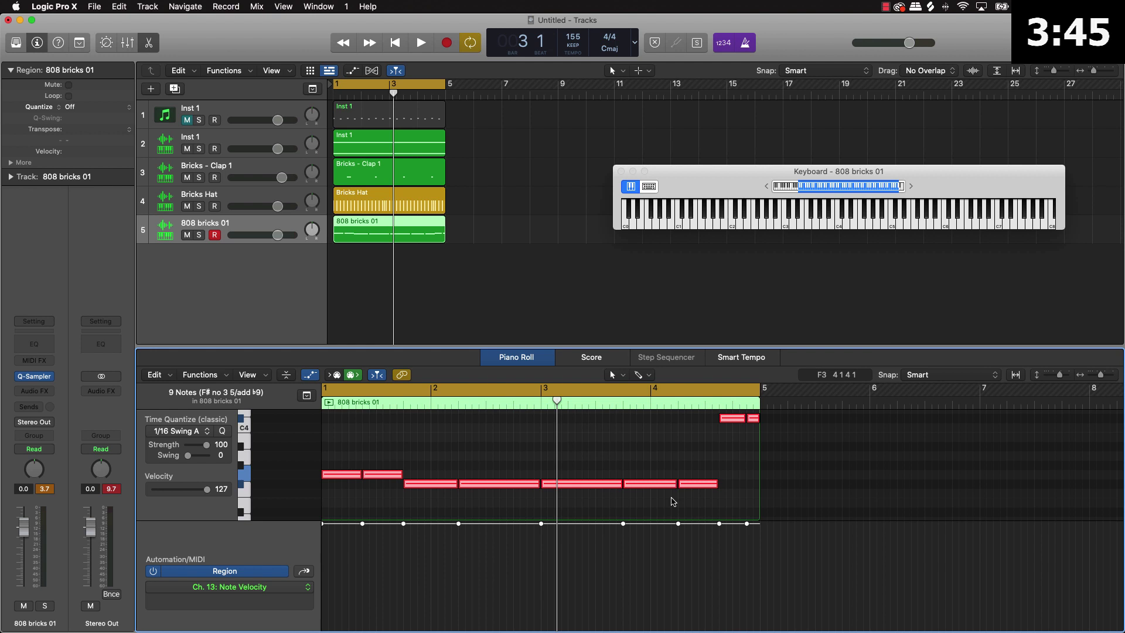
key(space)
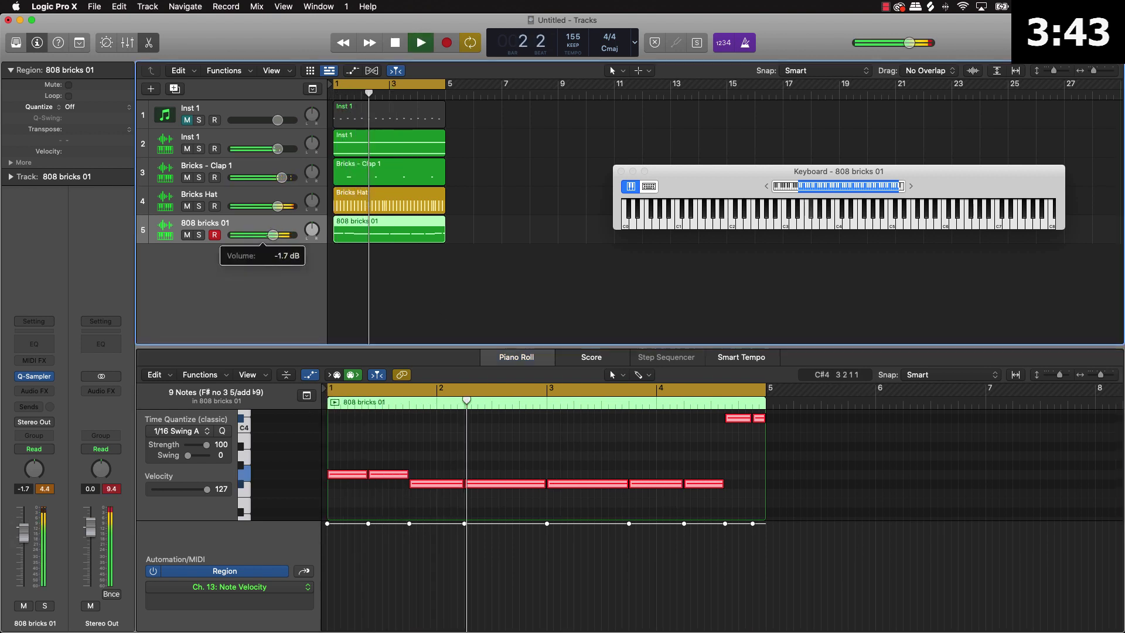
Lower the 808 bricks 01 fader in stages from -3.5 dB to about -5.5 dB
drag(273, 235, 268, 234)
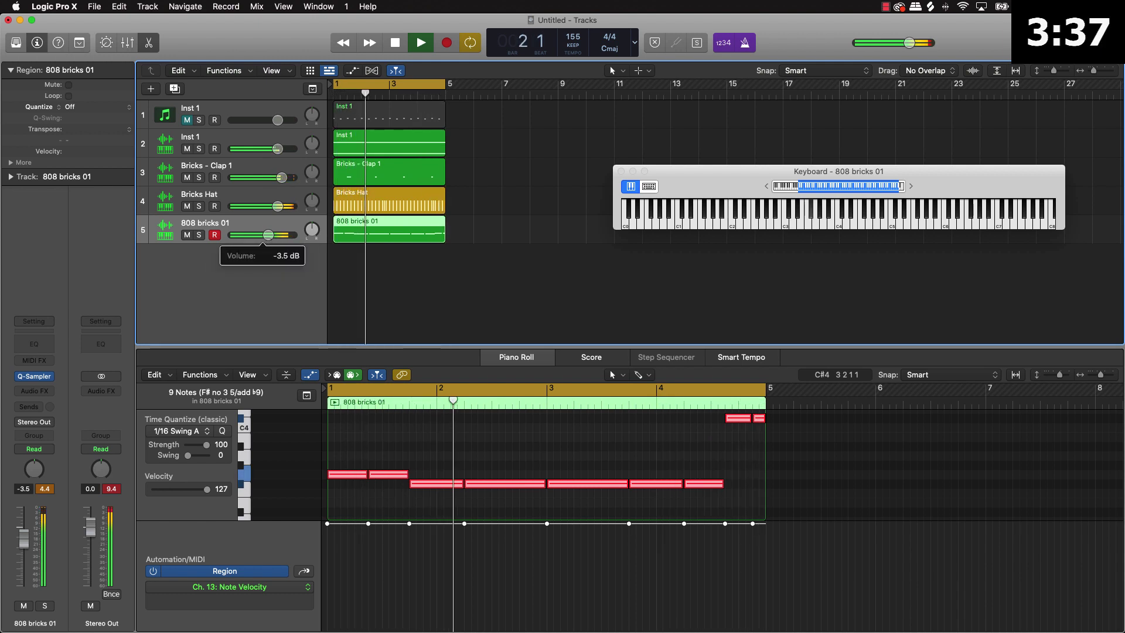
drag(268, 235, 266, 235)
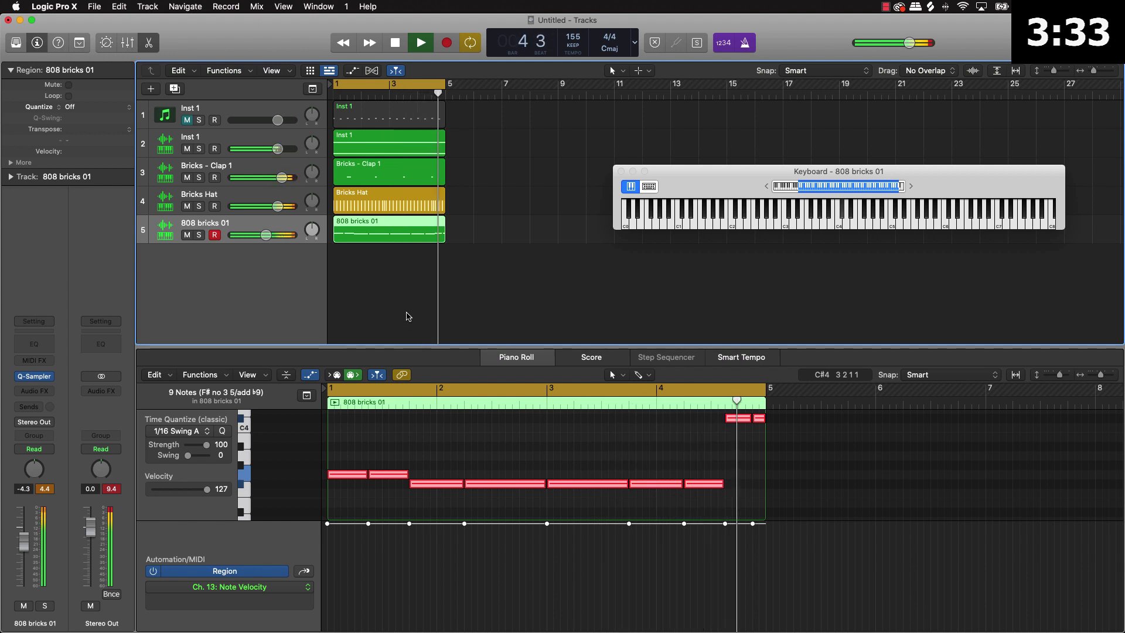
drag(269, 235, 264, 236)
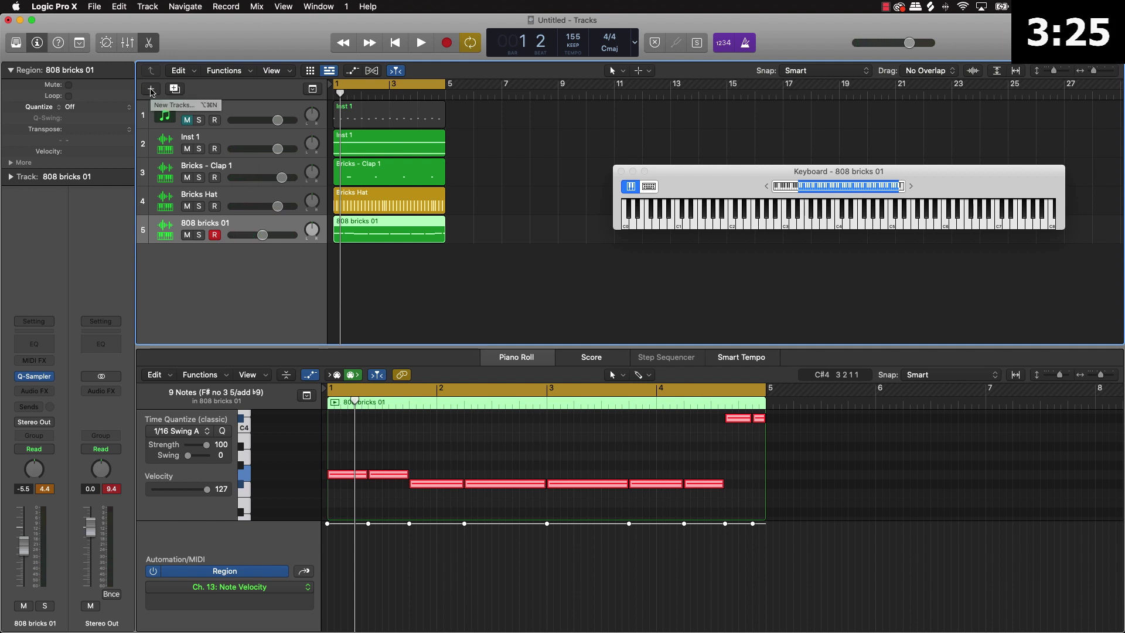
Create a sixth software instrument track with Quick Sampler and load the Bricks kick 1 preset
click(151, 88)
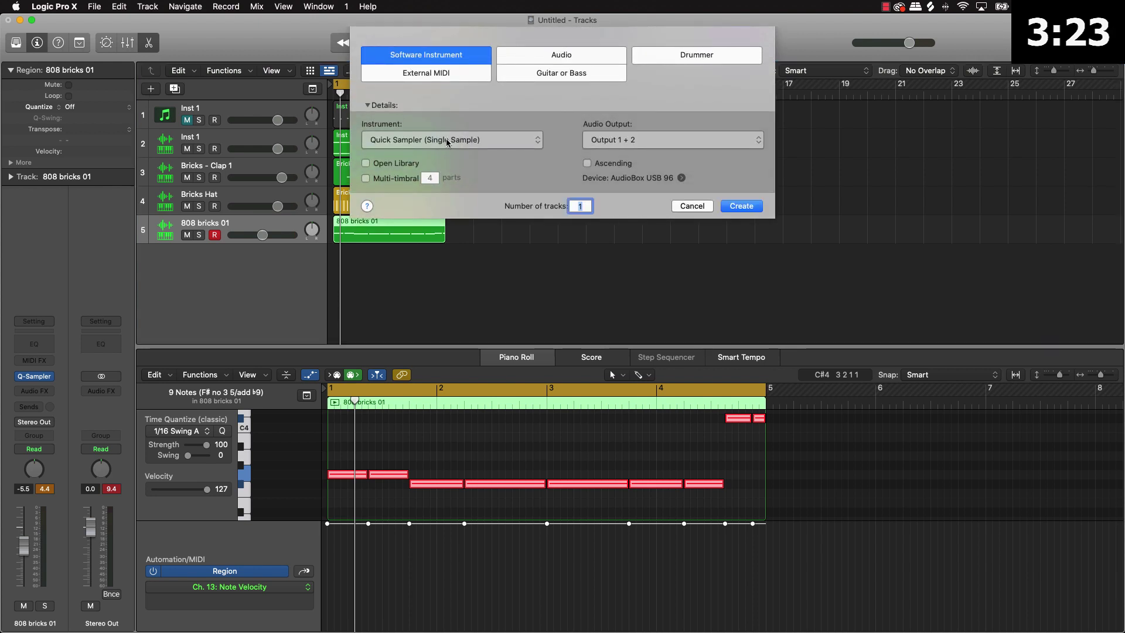
click(741, 206)
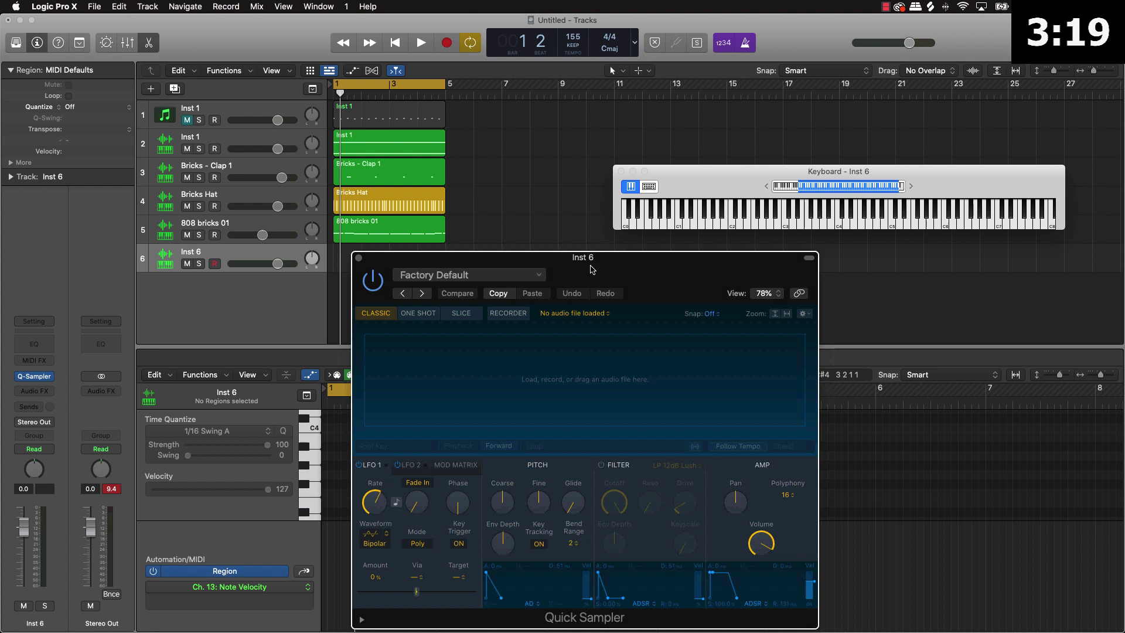
drag(590, 169, 606, 292)
click(479, 305)
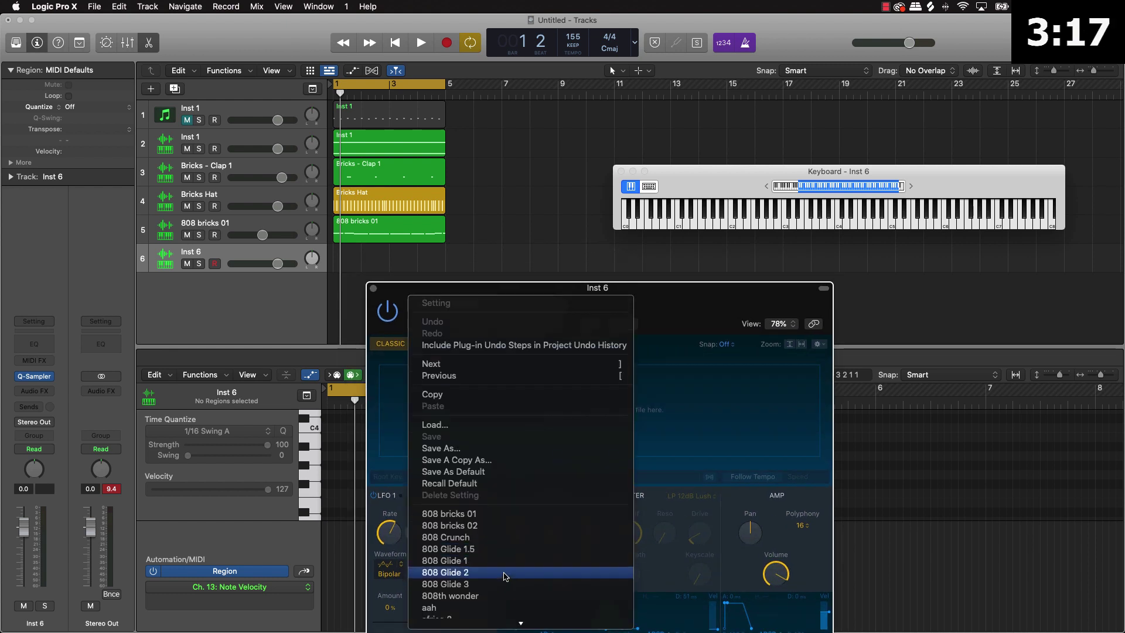
scroll(492, 562, down, 5)
scroll(510, 565, down, 4)
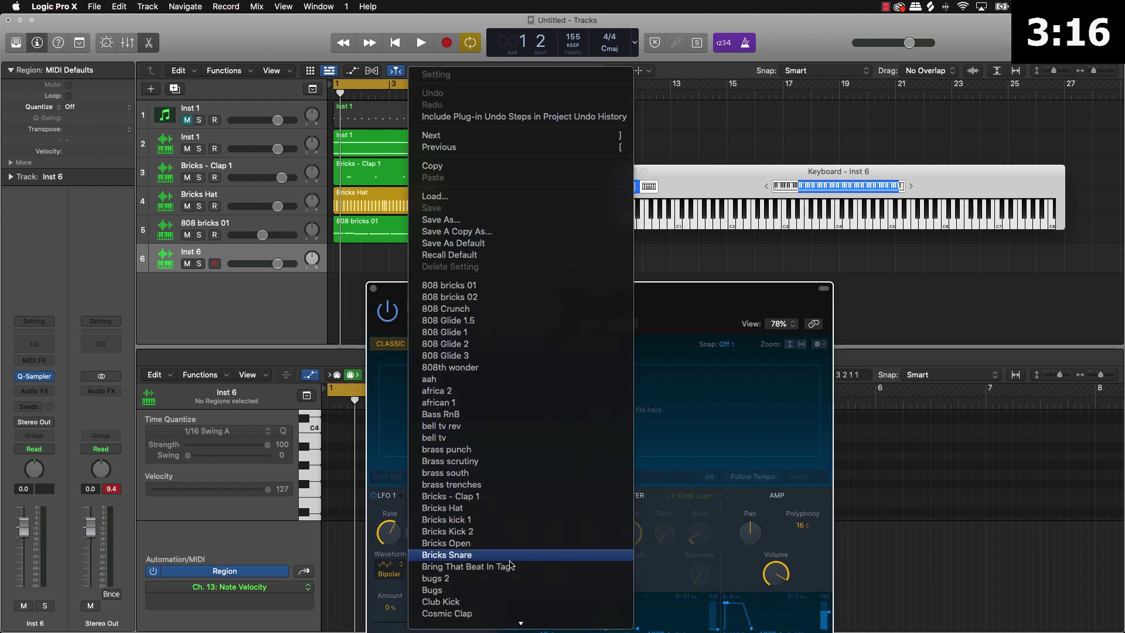
click(492, 520)
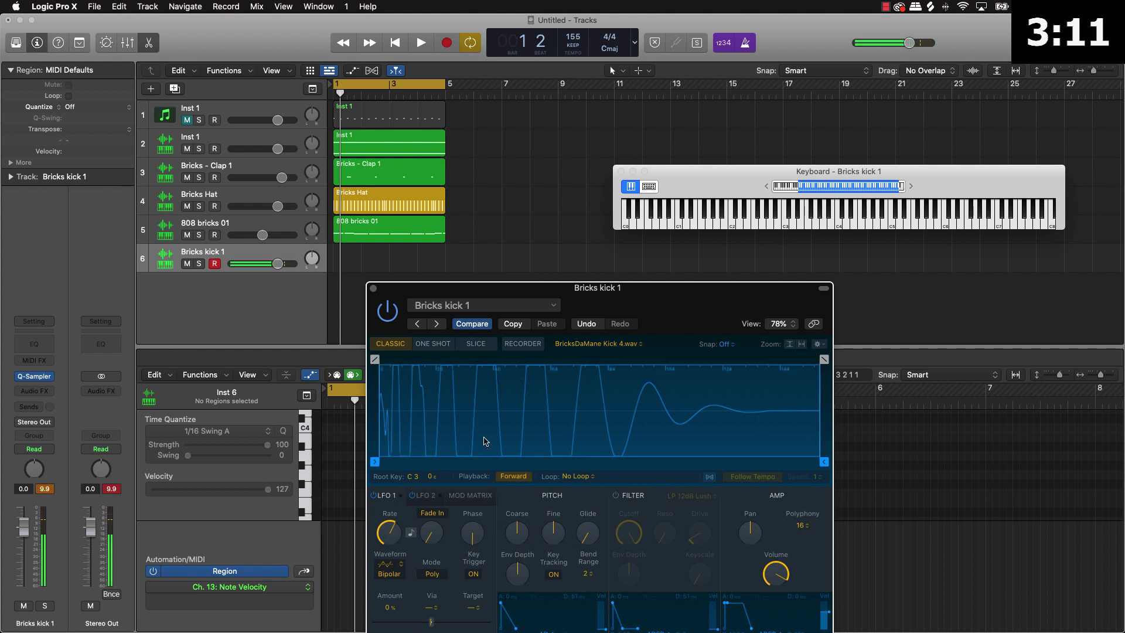
Record a kick pattern with the A key, then stop and select all six kick notes
click(373, 290)
key(r)
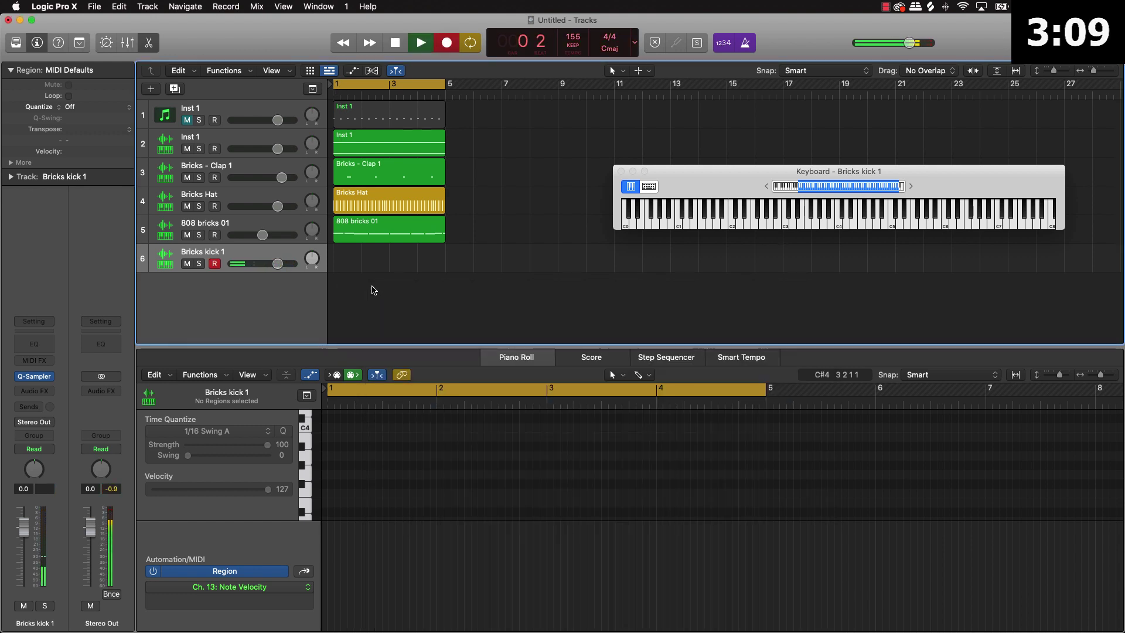
key(a)
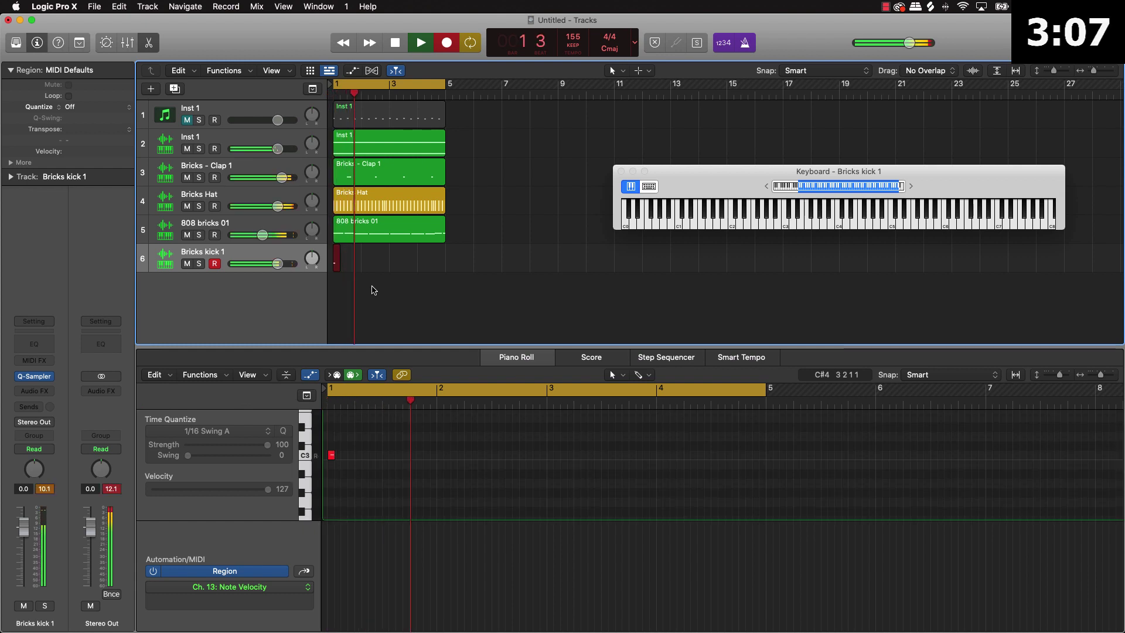
key(a)
key(a)
key(a)
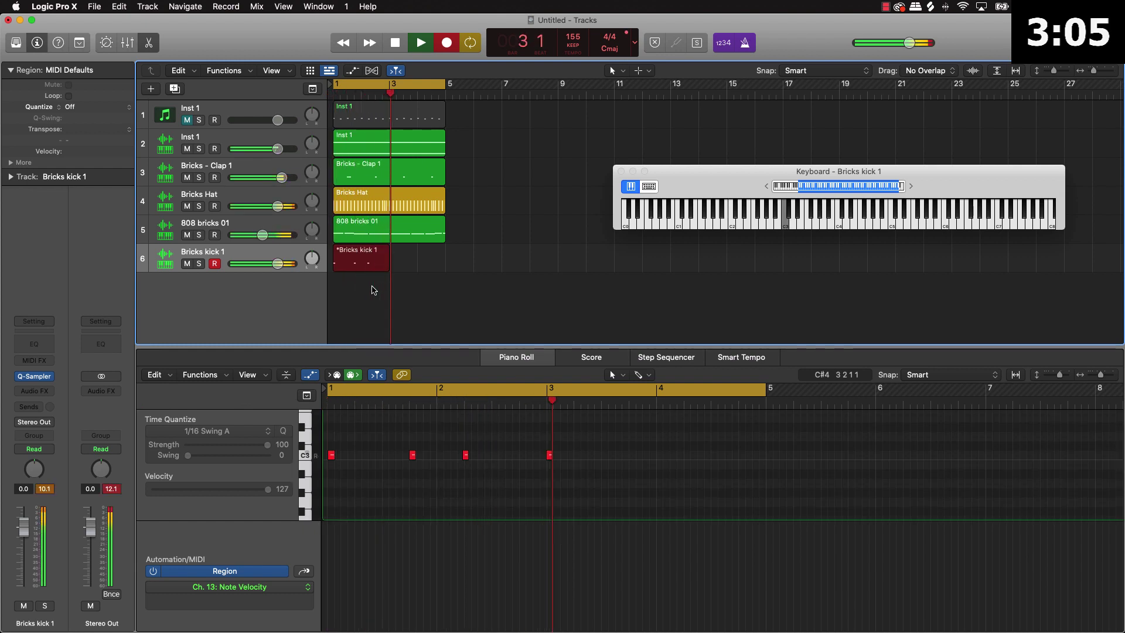
key(a)
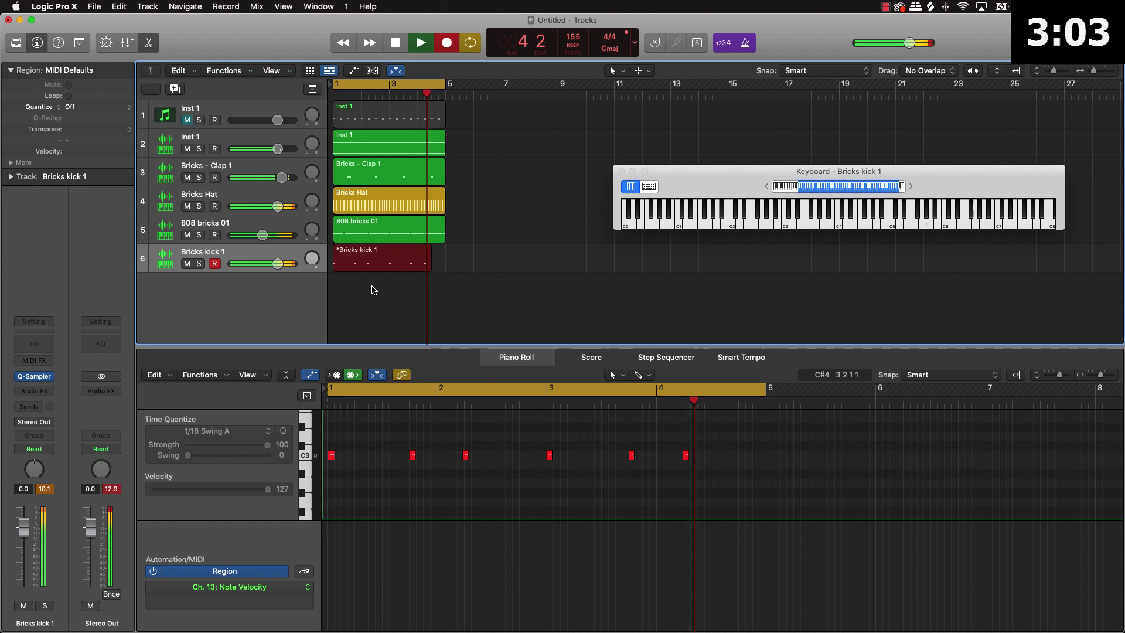
key(a)
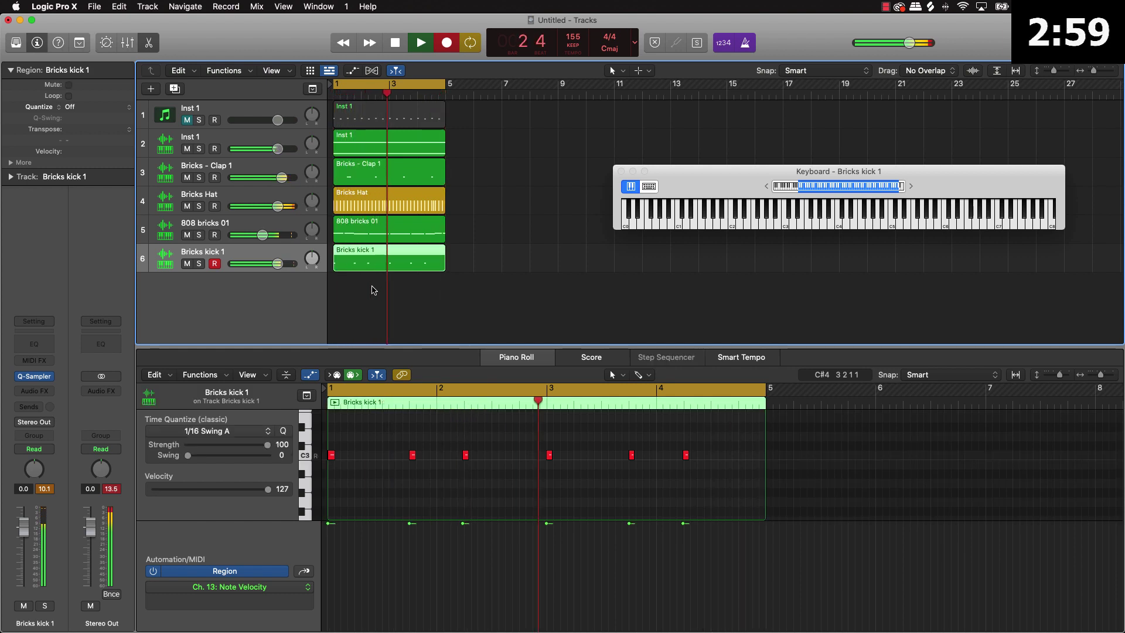
key(space)
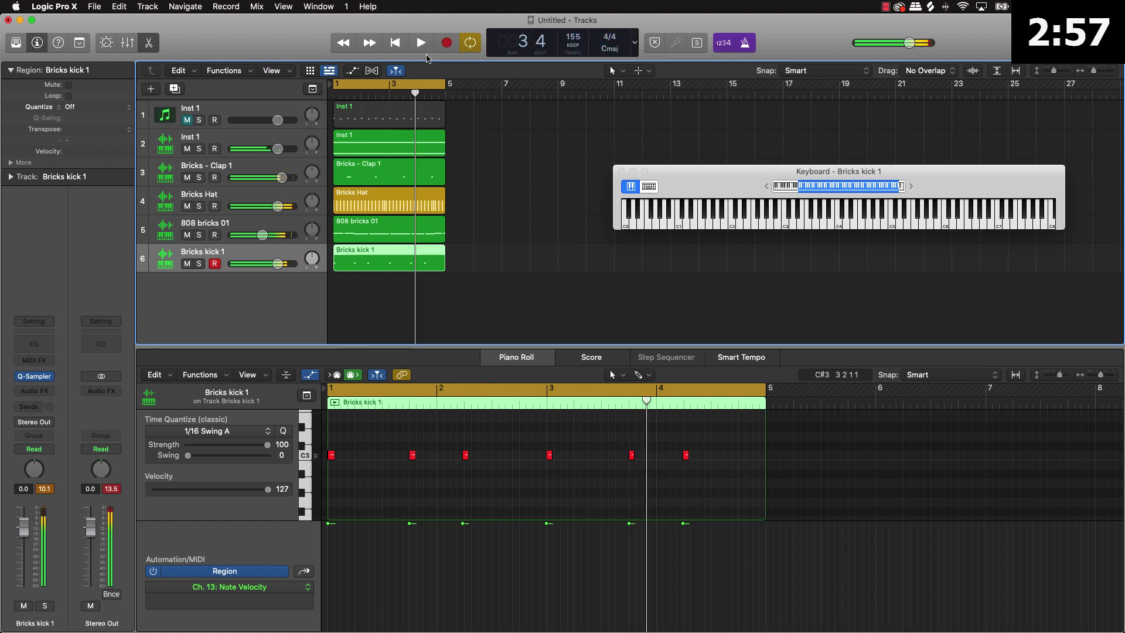
click(480, 457)
key(super+a)
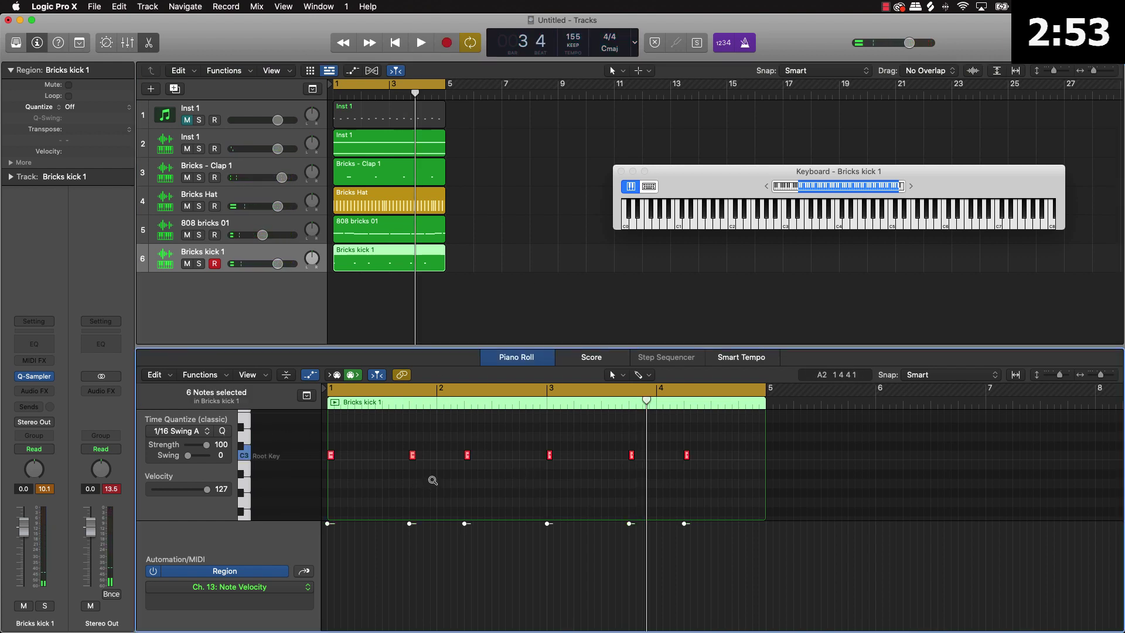
scroll(433, 480, up, 5)
scroll(433, 480, up, 5)
scroll(396, 475, up, 3)
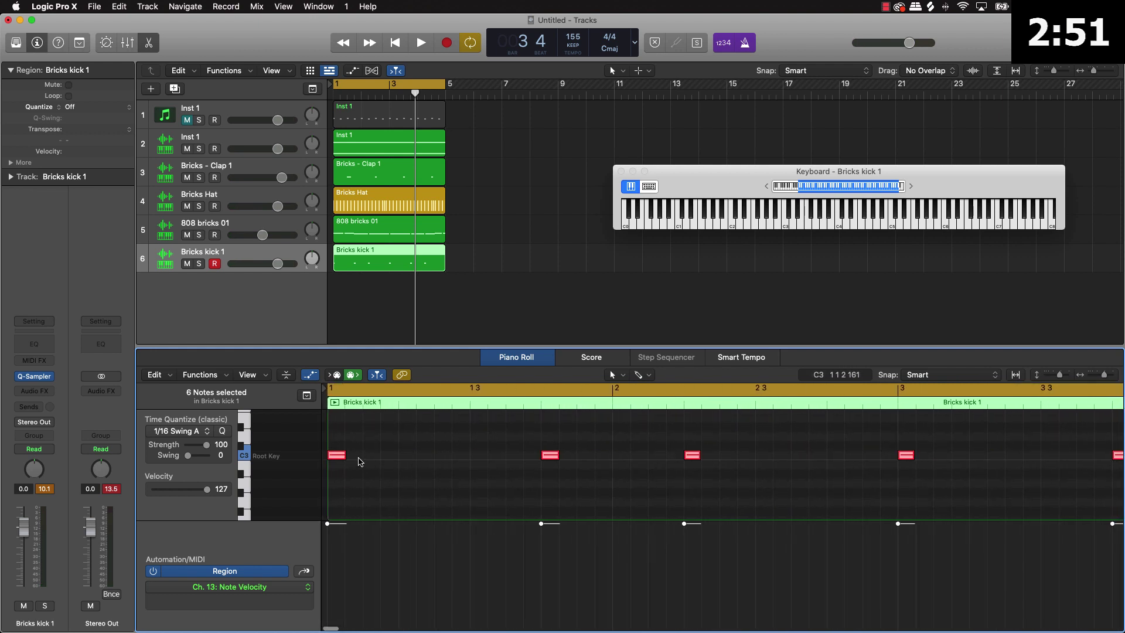
Add a kick note in bar 1 and nudge it slightly later during playback
click(337, 457)
key(space)
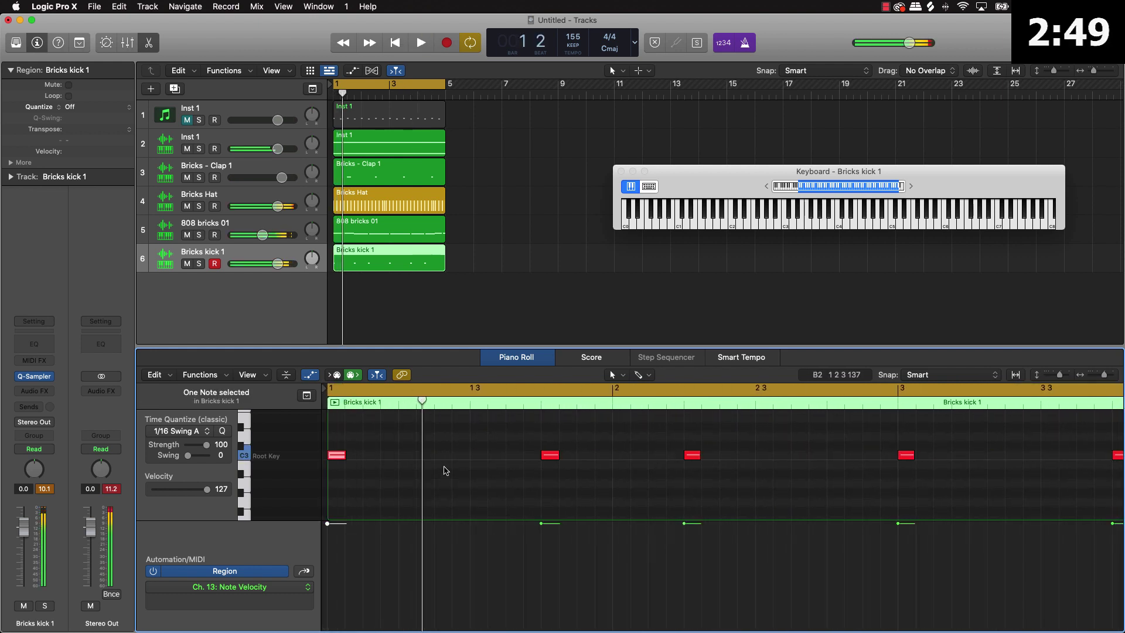
click(426, 459)
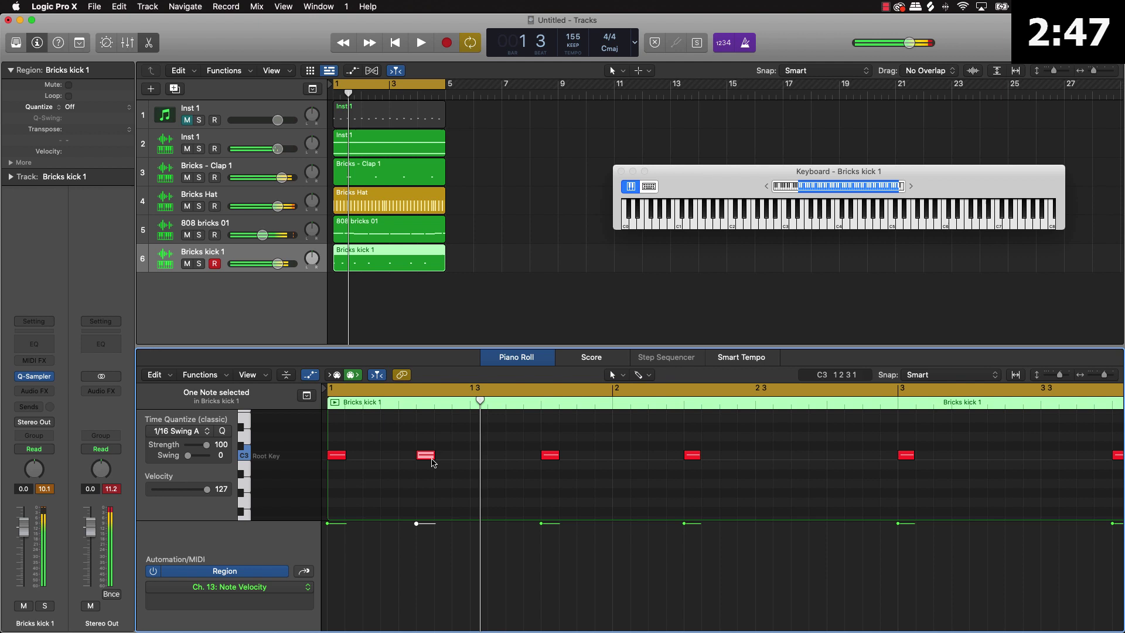
drag(425, 455, 443, 455)
key(Return)
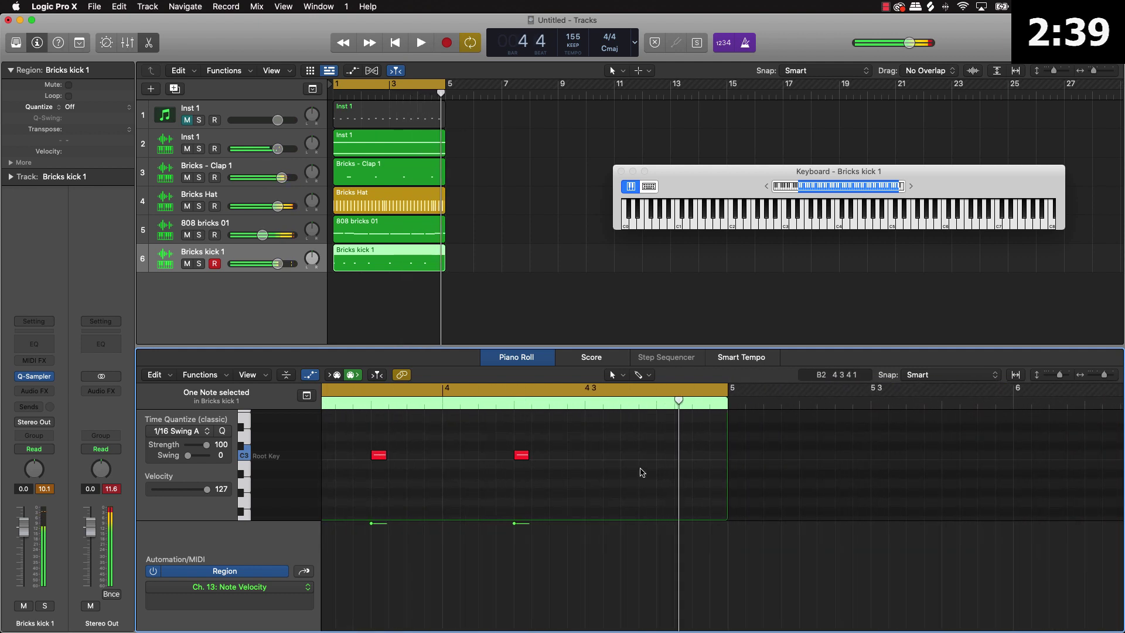
Add kick hits late in bar 4 and at the region's end, then stop playback
click(470, 404)
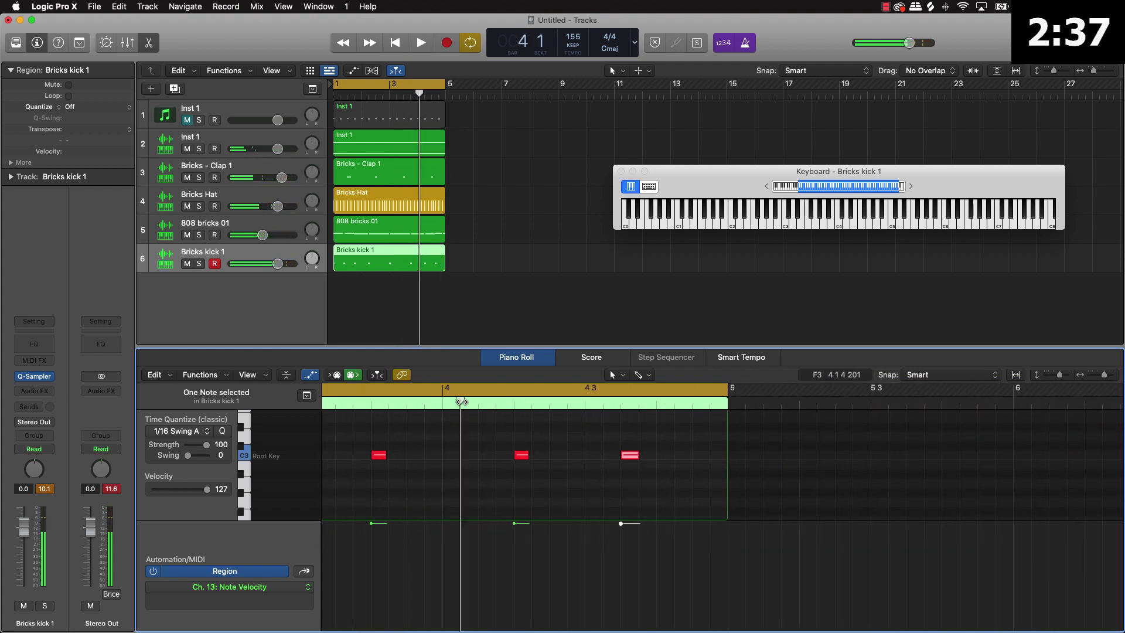
key(space)
key(space)
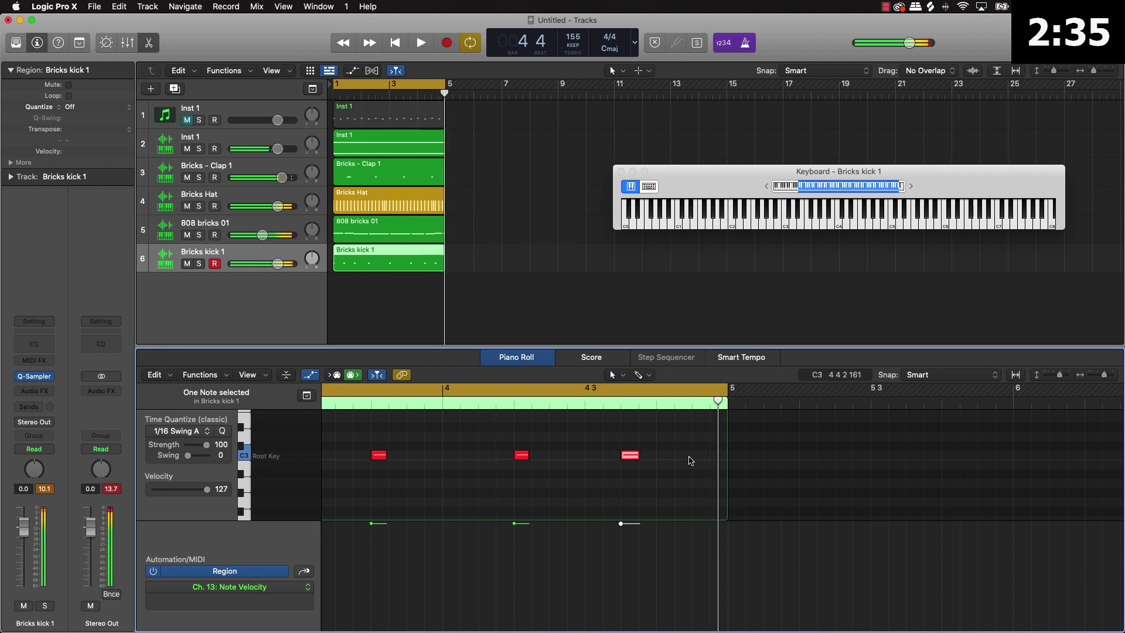
click(682, 456)
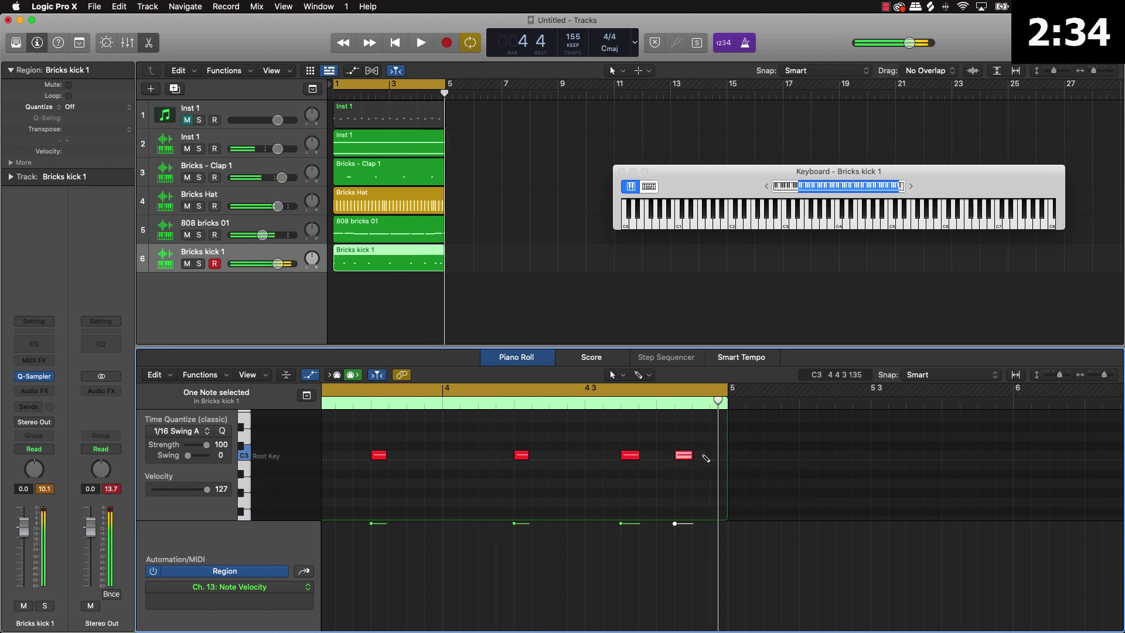
click(537, 394)
key(space)
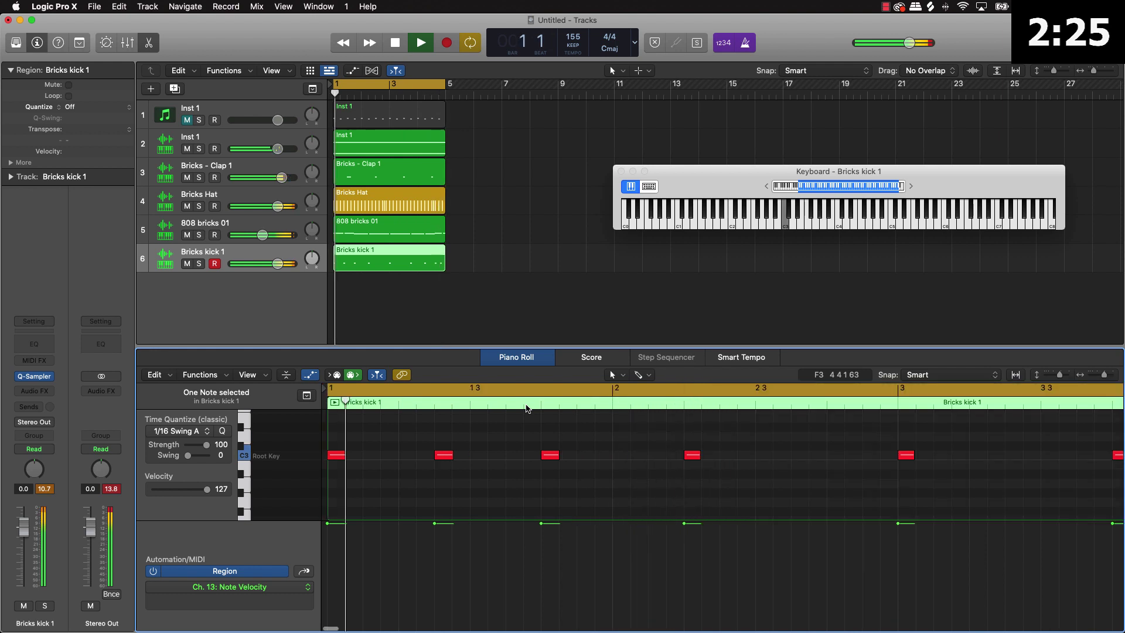
scroll(791, 458, right, 5)
click(1006, 452)
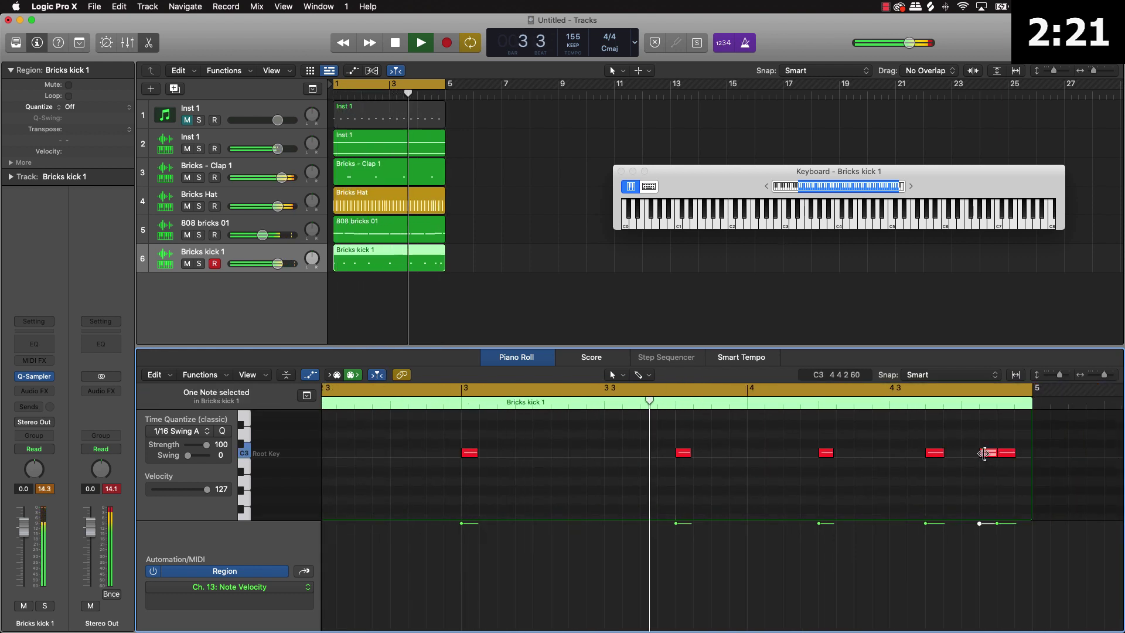
click(984, 452)
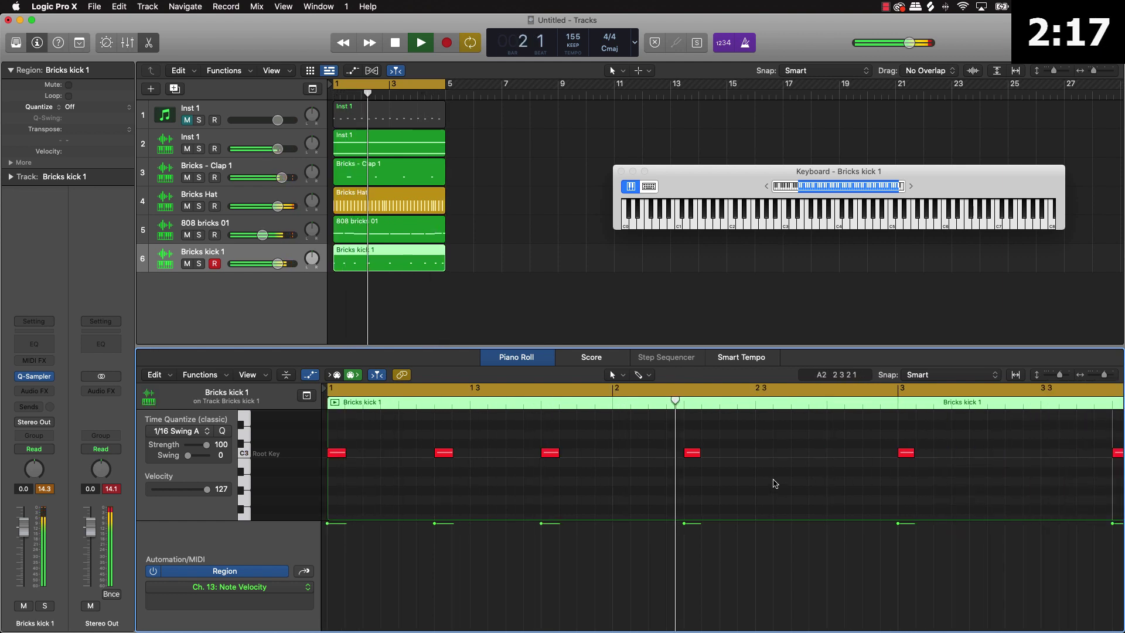
key(space)
Create a new software instrument track below the Bricks Hat track
click(482, 210)
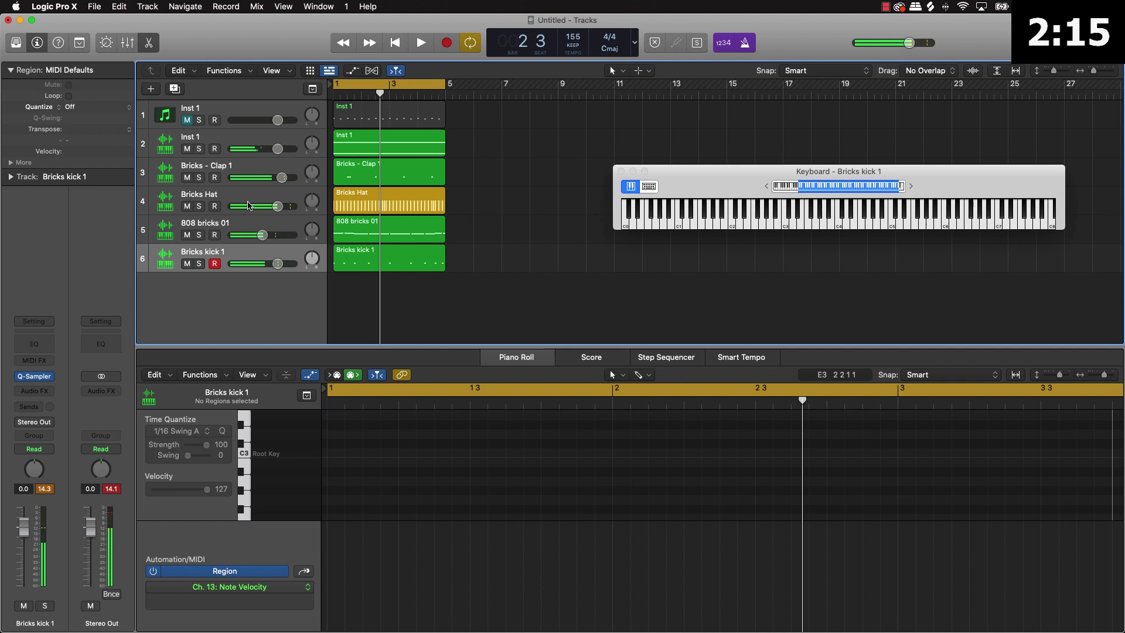
click(237, 200)
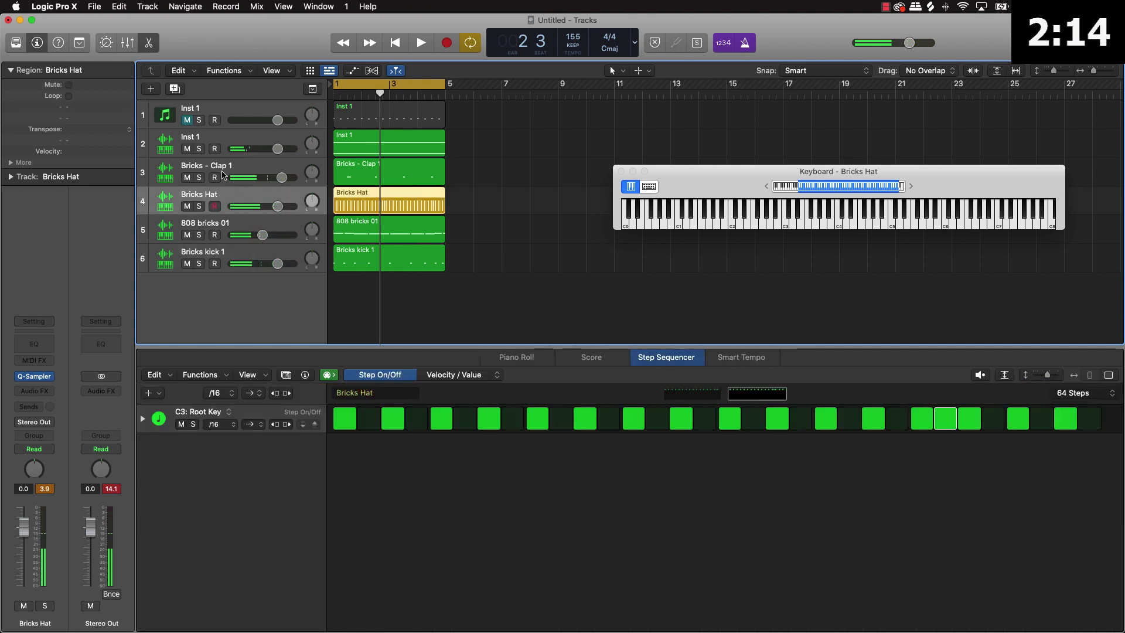
click(151, 88)
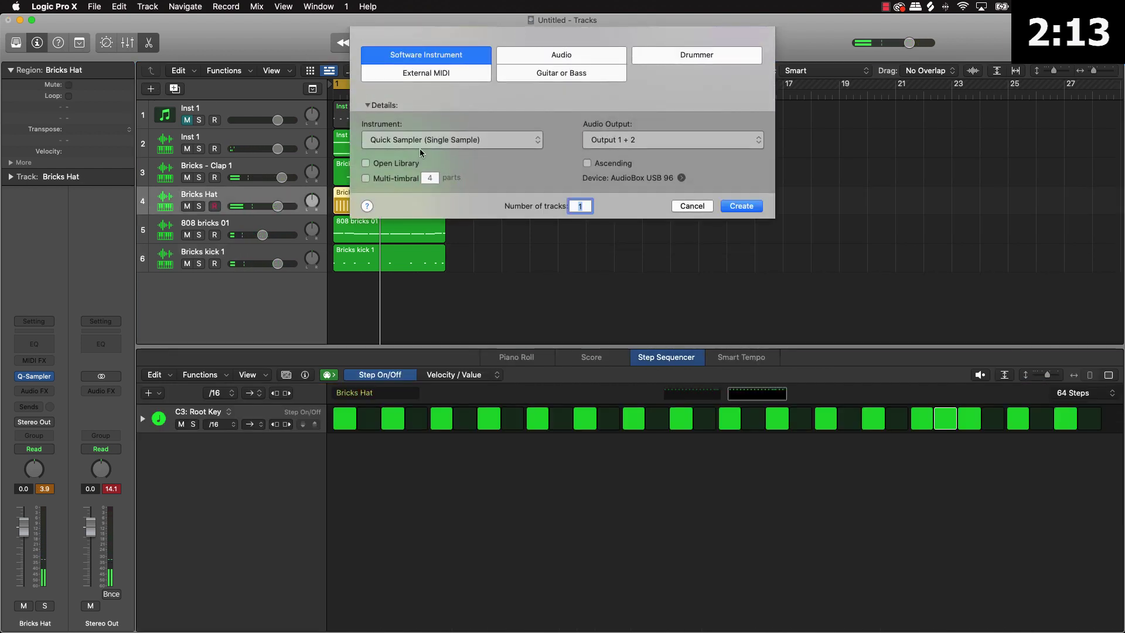
click(741, 206)
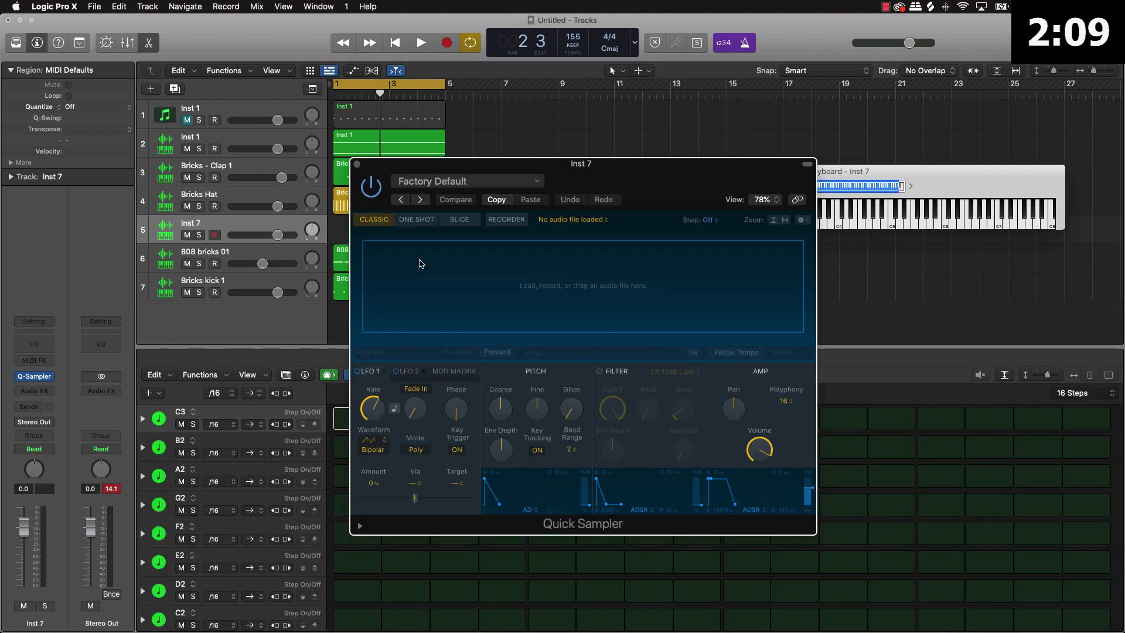
Load the Bricks Open preset into Quick Sampler and close its window
drag(609, 164, 884, 165)
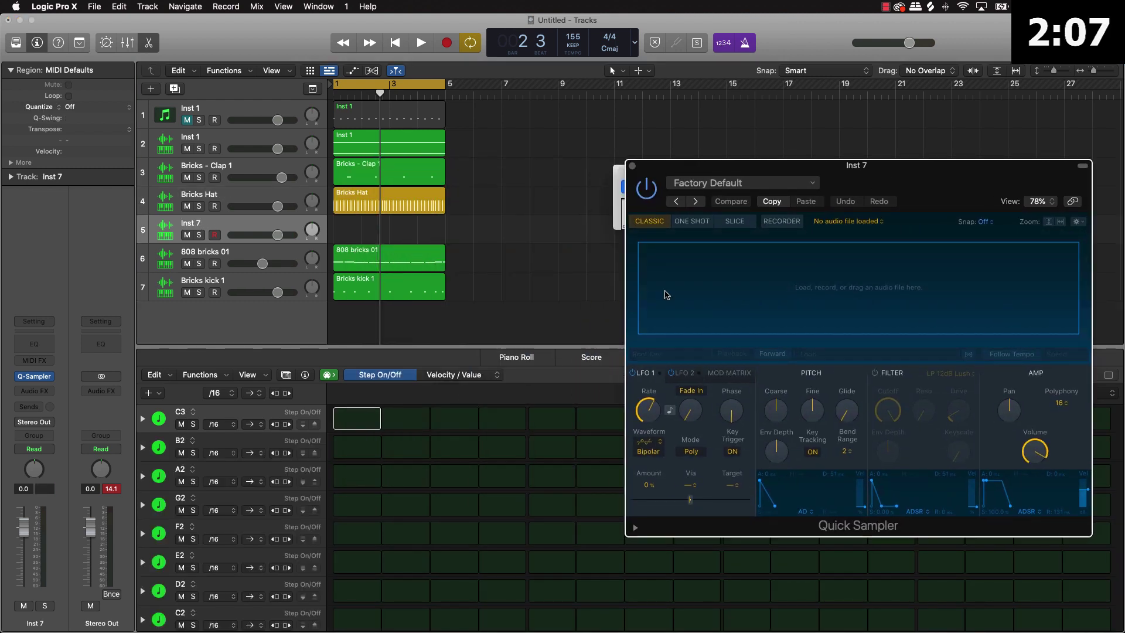
click(512, 359)
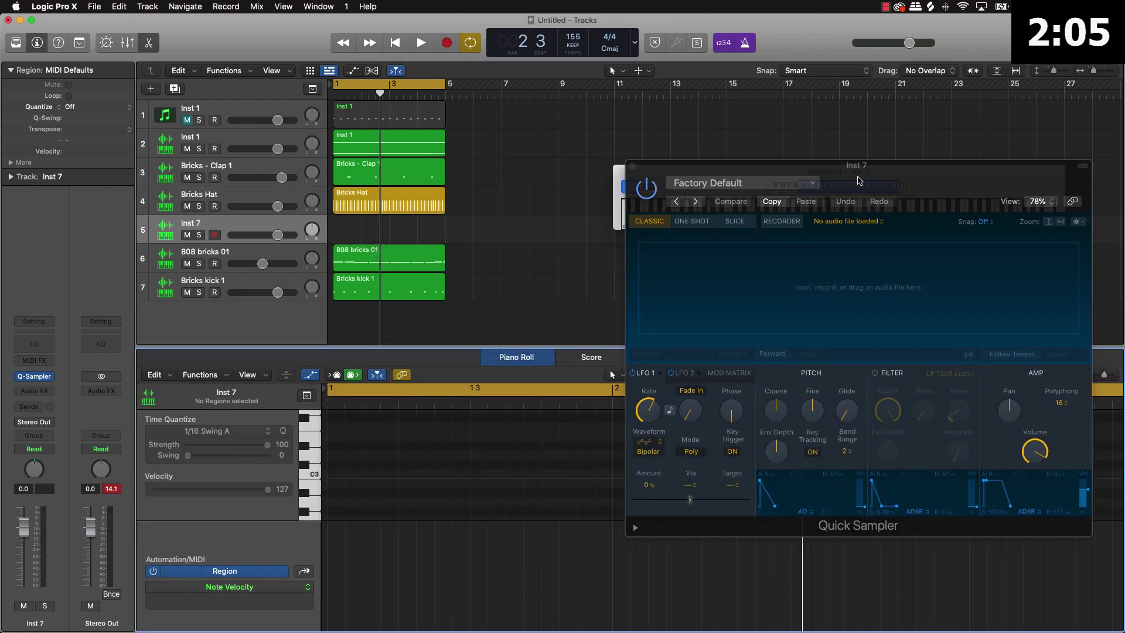
drag(859, 167, 571, 264)
click(413, 281)
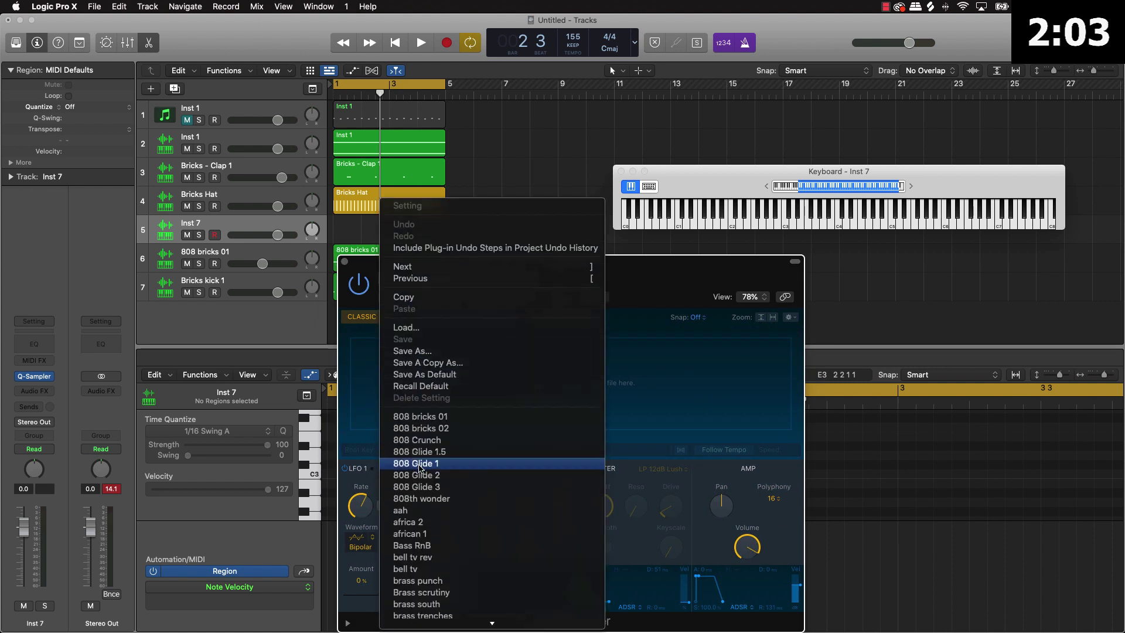
scroll(440, 492, down, 5)
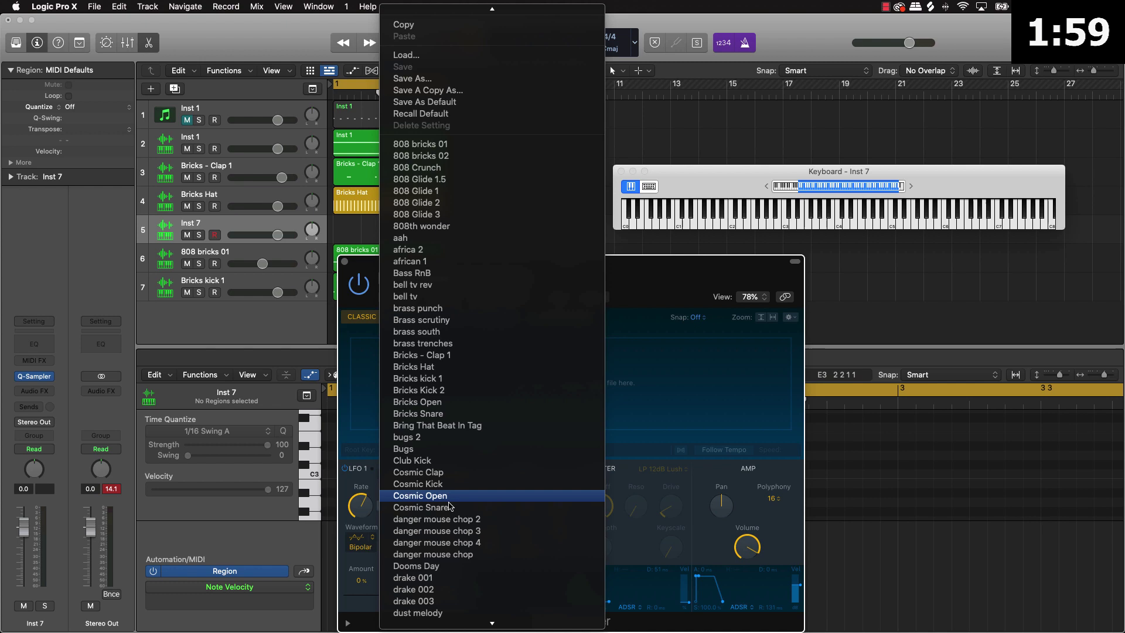
scroll(450, 508, down, 3)
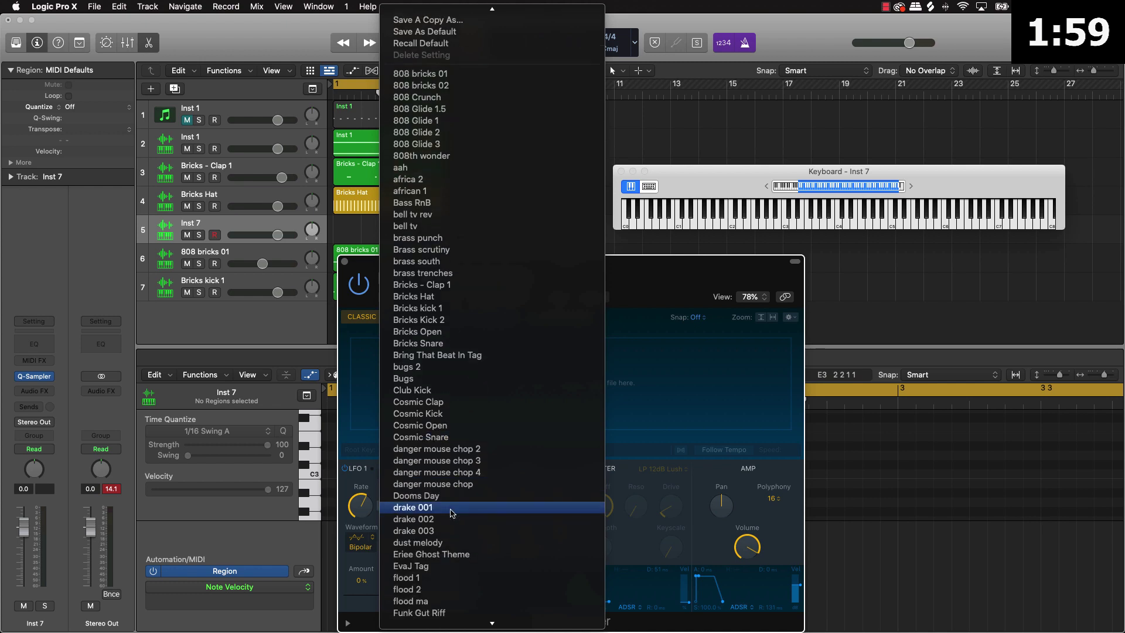
click(417, 332)
click(343, 265)
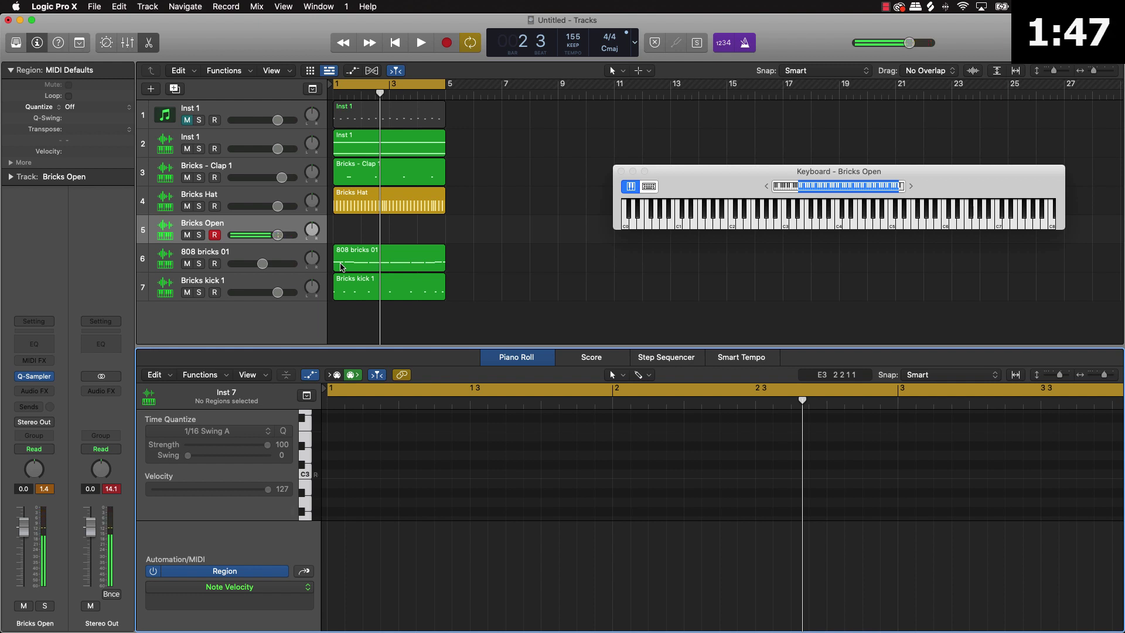
Record the Bricks Open note from bar 1, drag it to a higher pitch, and deselect
key(Return)
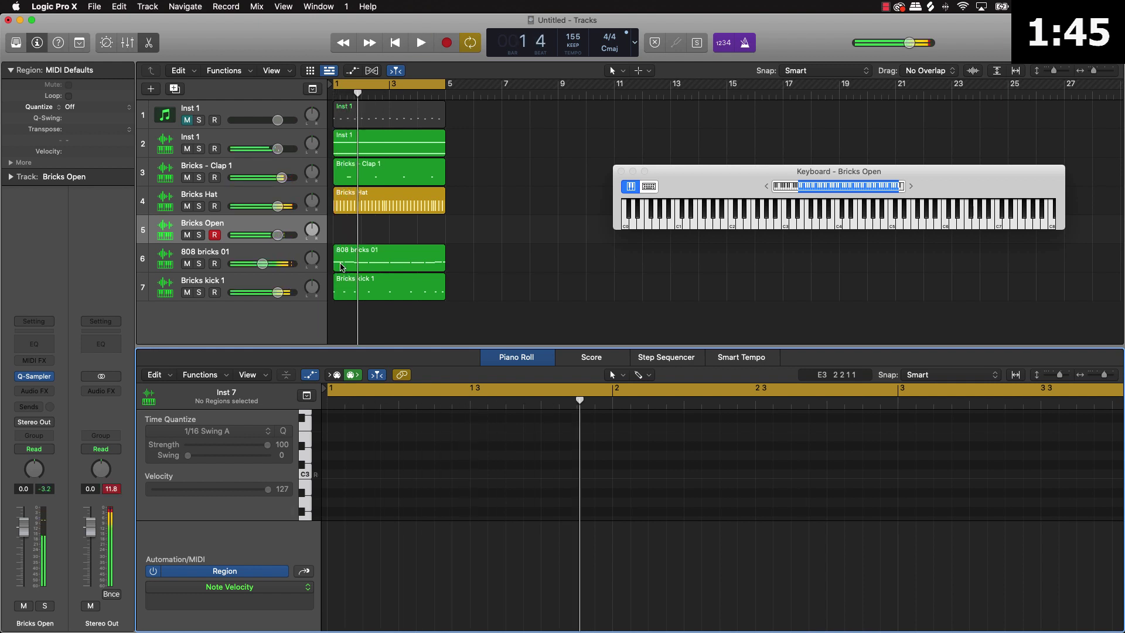
key(r)
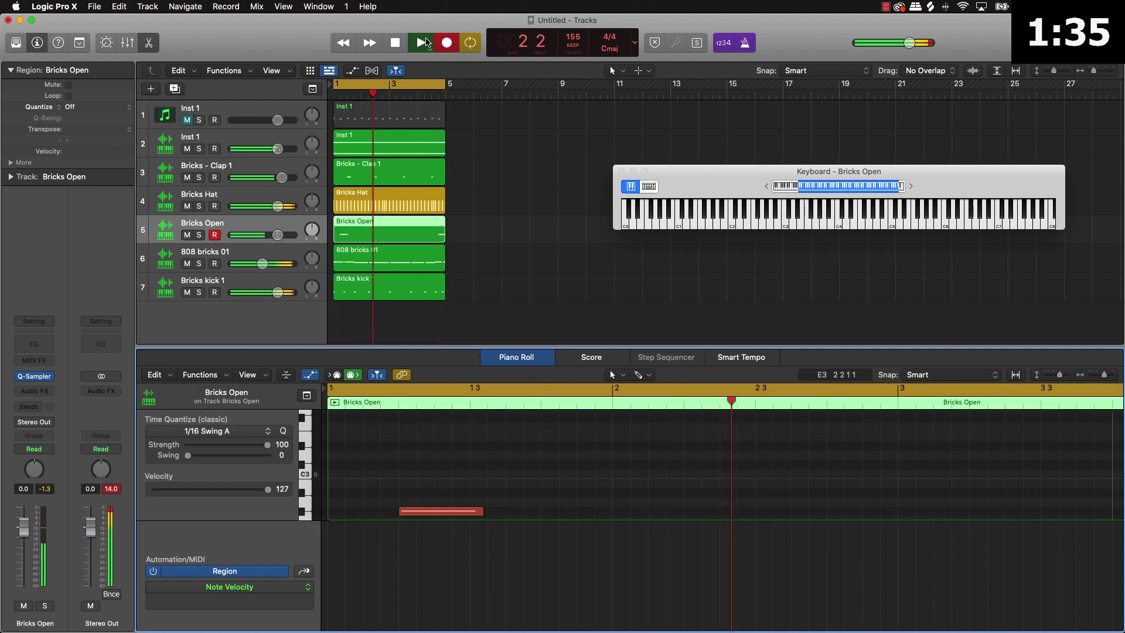
drag(440, 510, 439, 454)
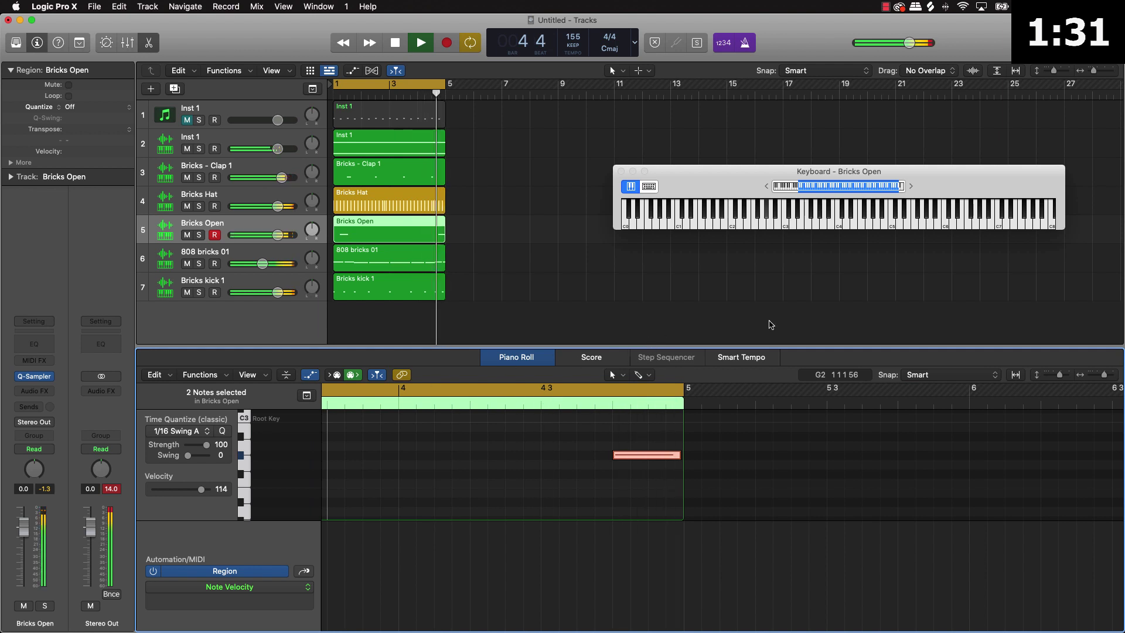
click(594, 306)
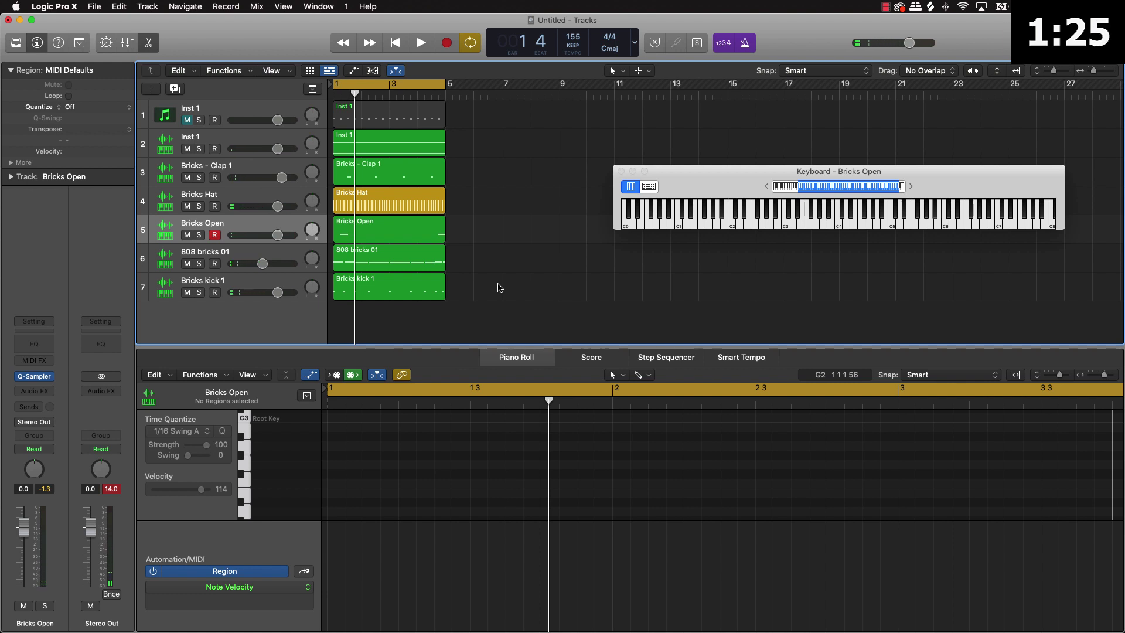
Create a new Octave Deluxe software instrument track after Inst 1
click(234, 115)
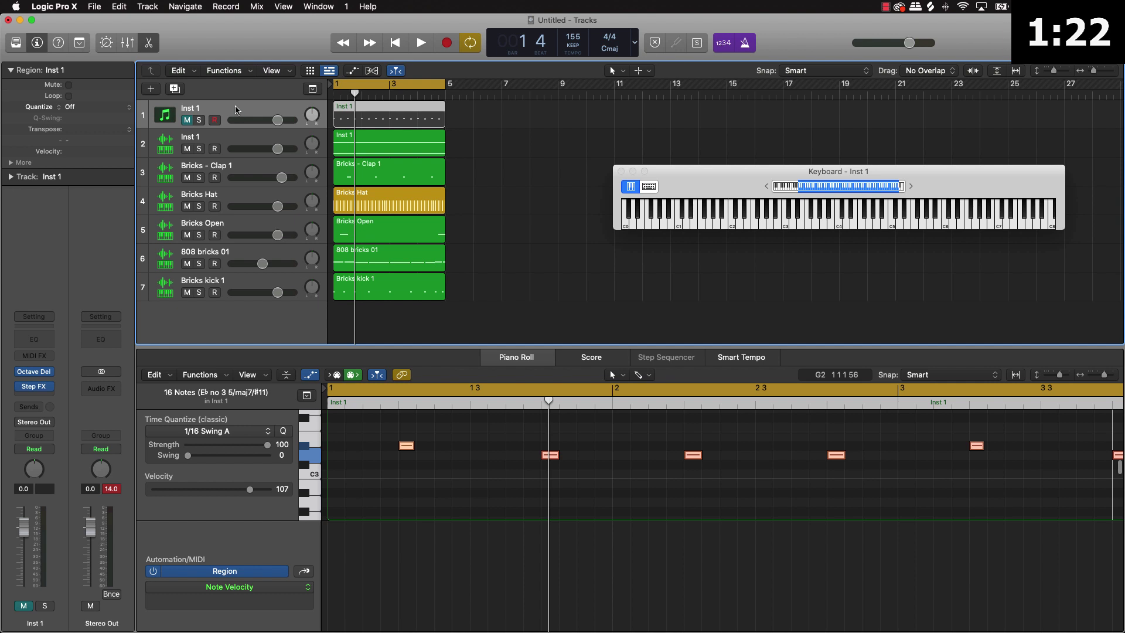
click(150, 88)
click(452, 141)
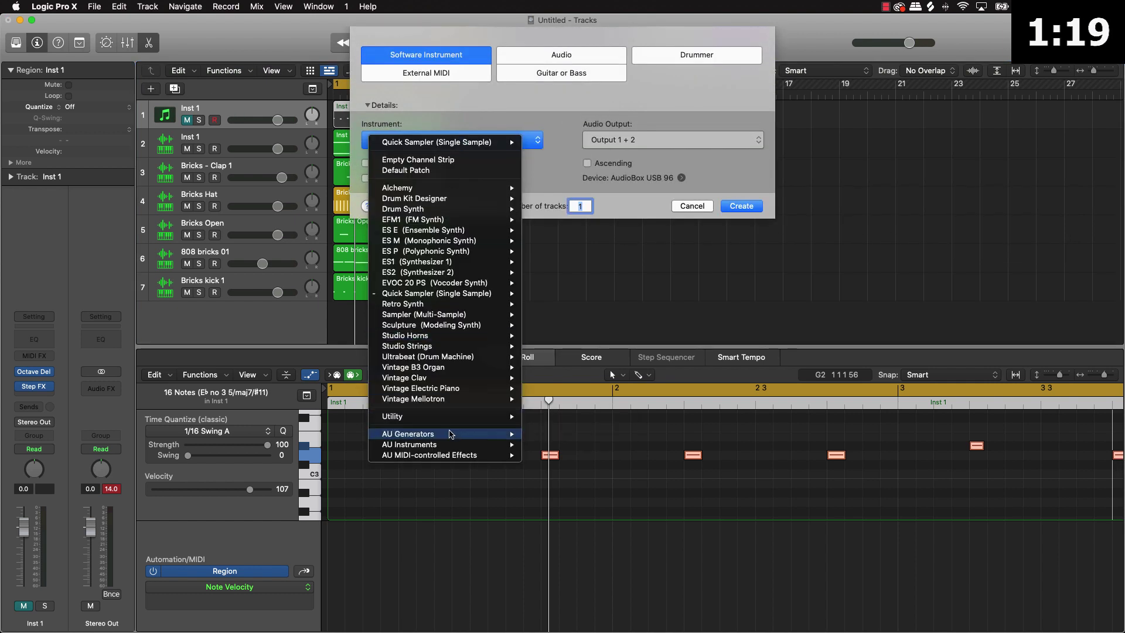
mouse_move(409, 444)
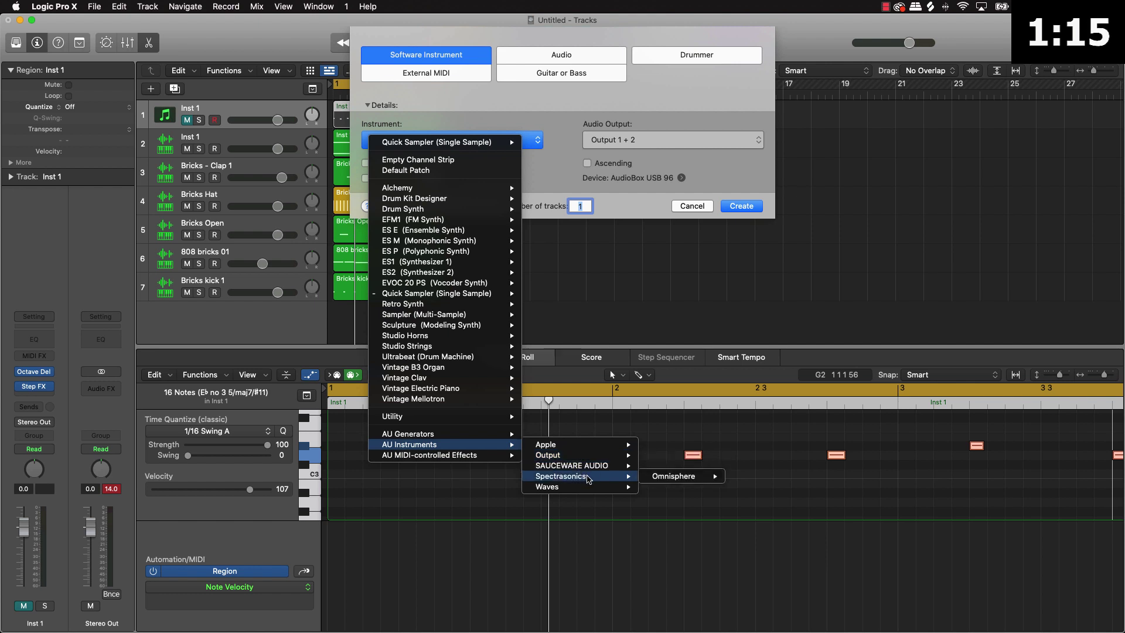
click(760, 472)
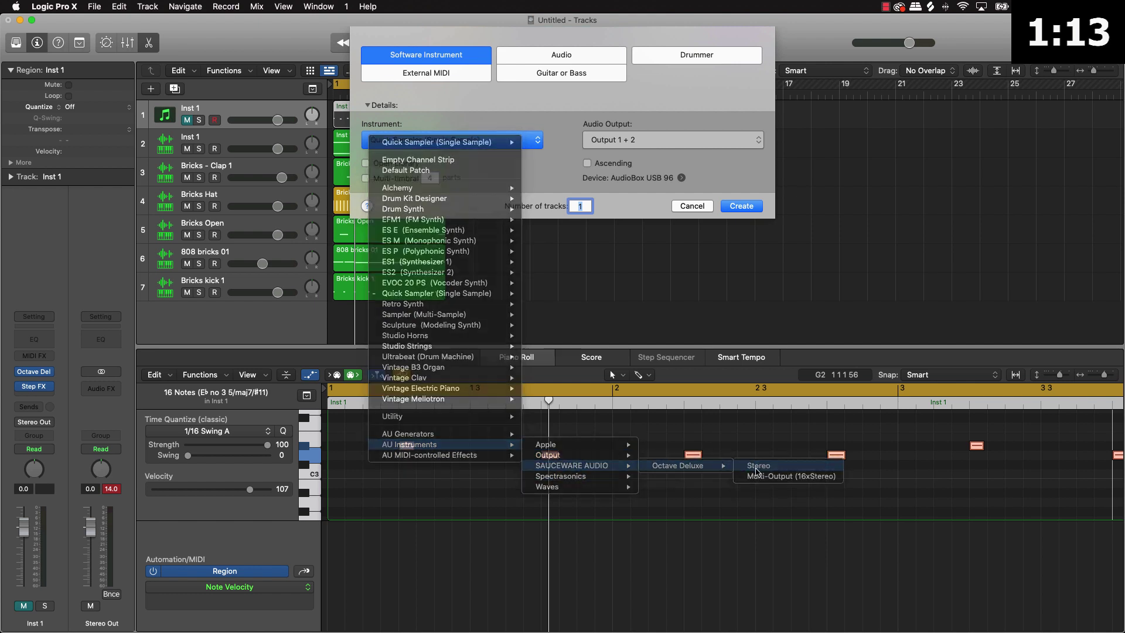
click(741, 206)
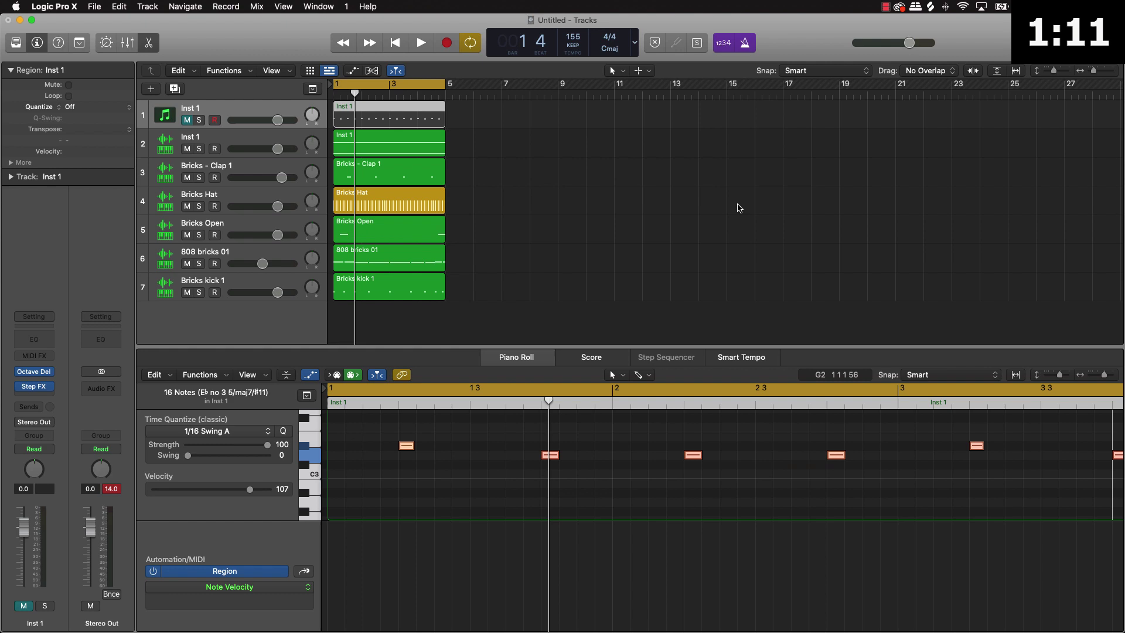
Try XP5 - Key - The Union, settle on XP5 - Key - Space Echo, and audition it
click(655, 223)
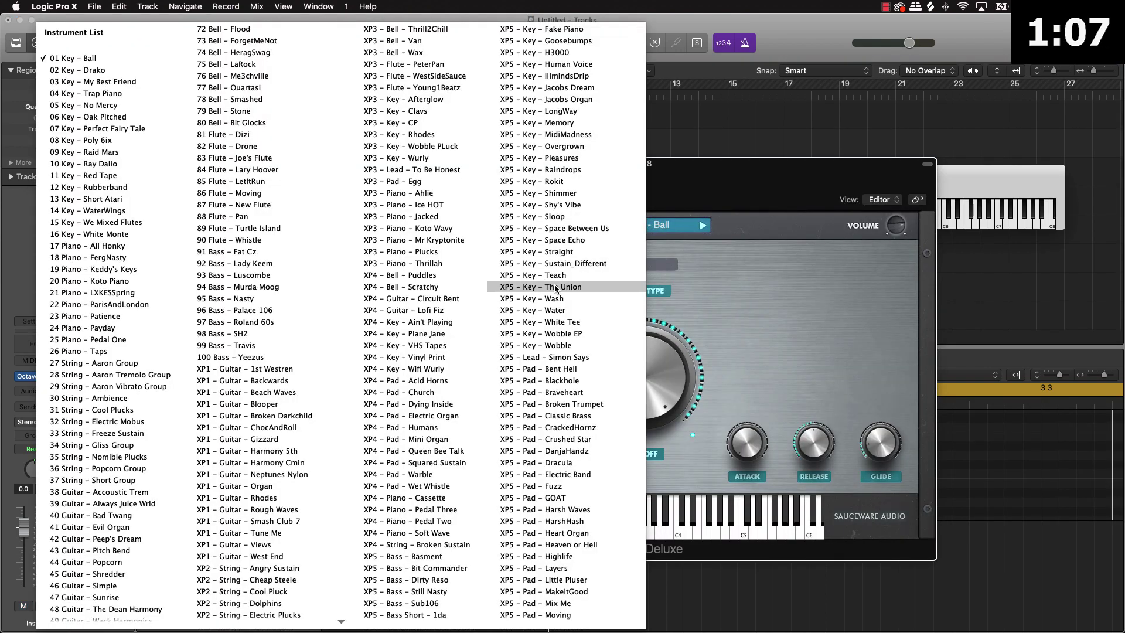
click(555, 286)
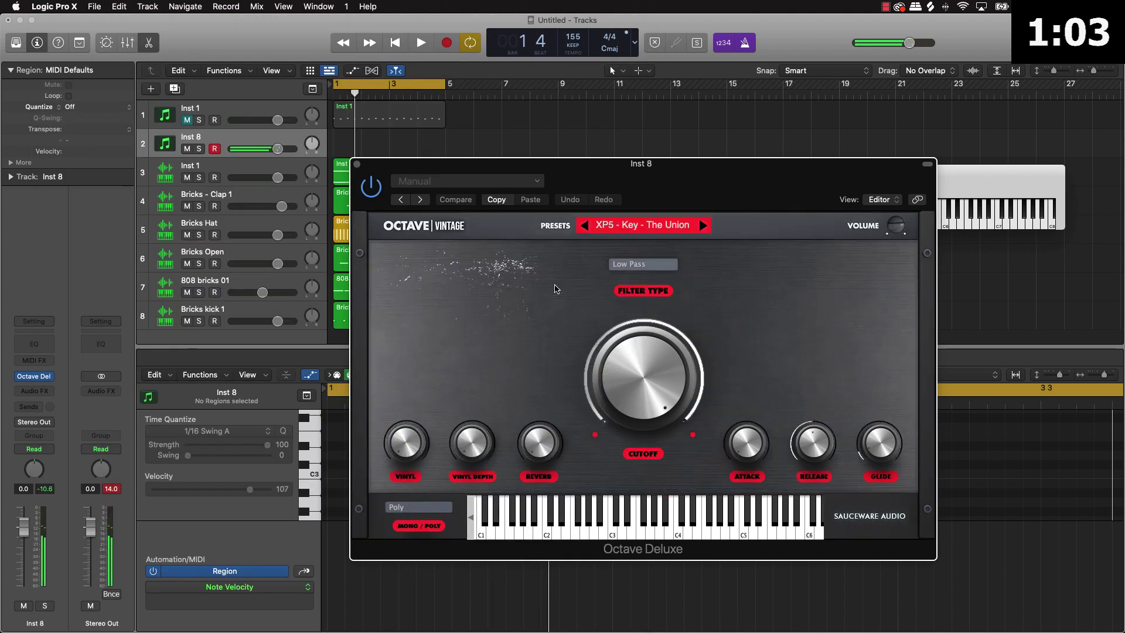
click(618, 224)
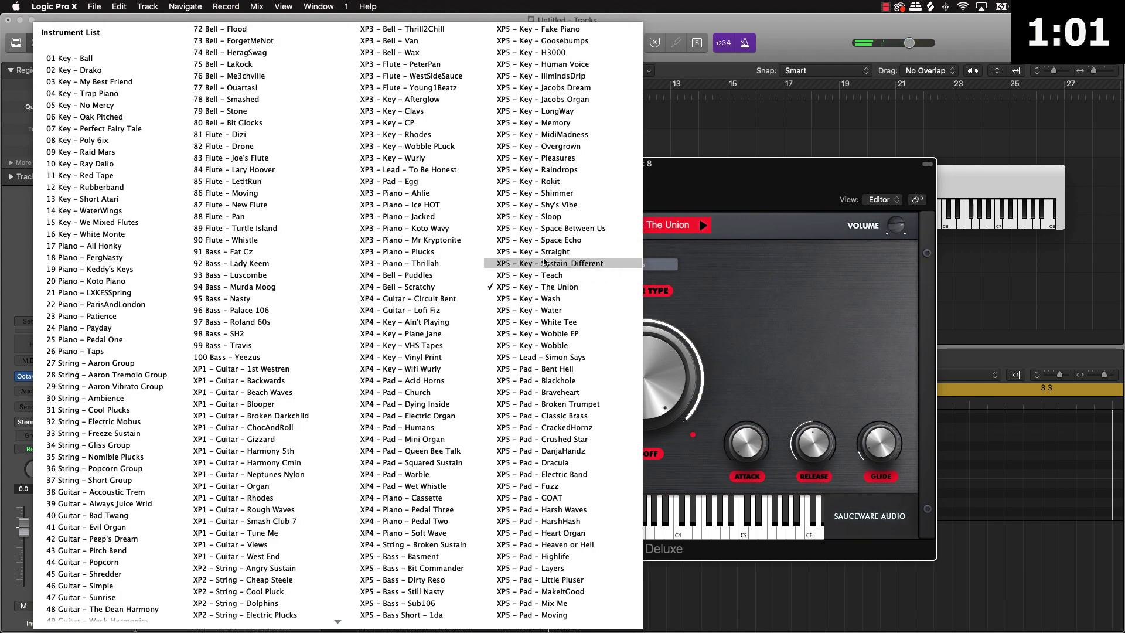
click(552, 242)
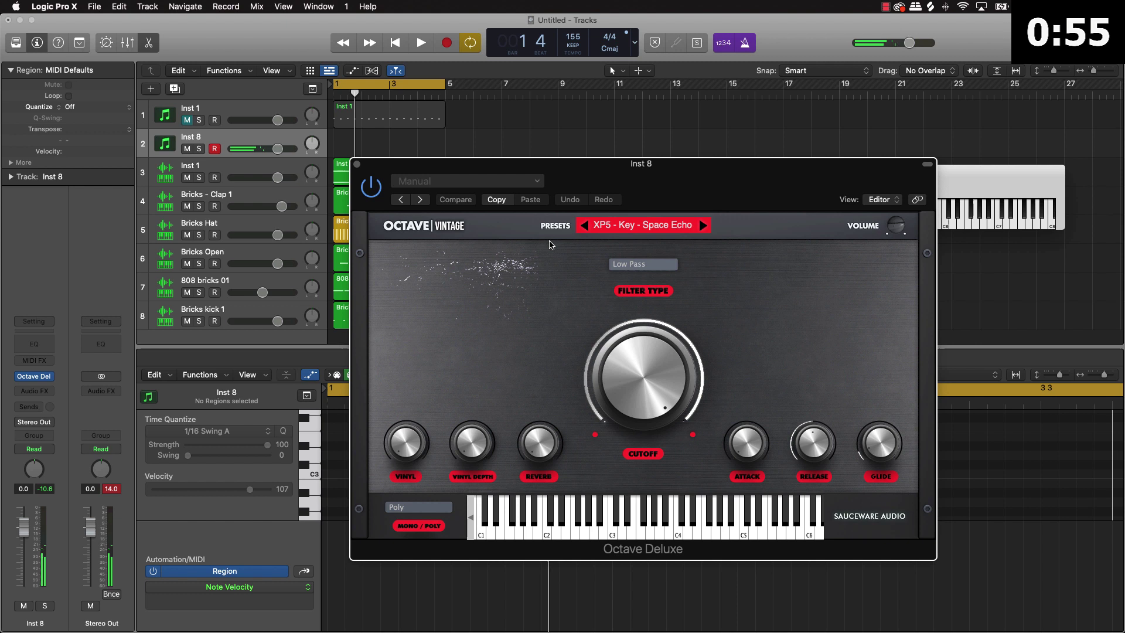
key(space)
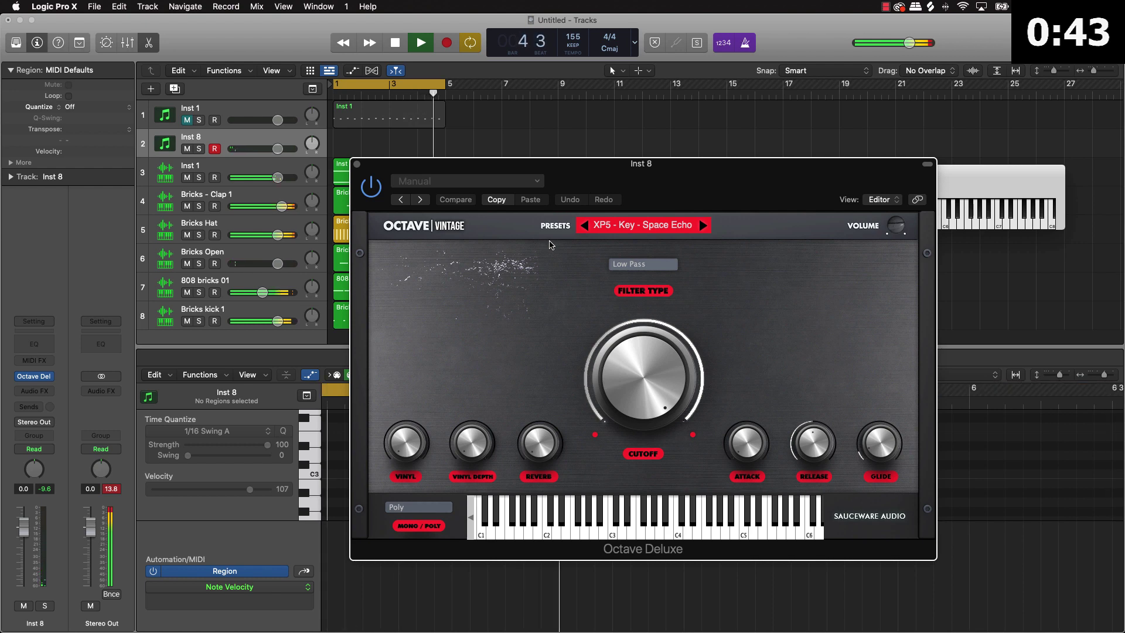
Record a four-note B♭maj7 chord into a new Inst 8 region spanning bars 1–5
key(space)
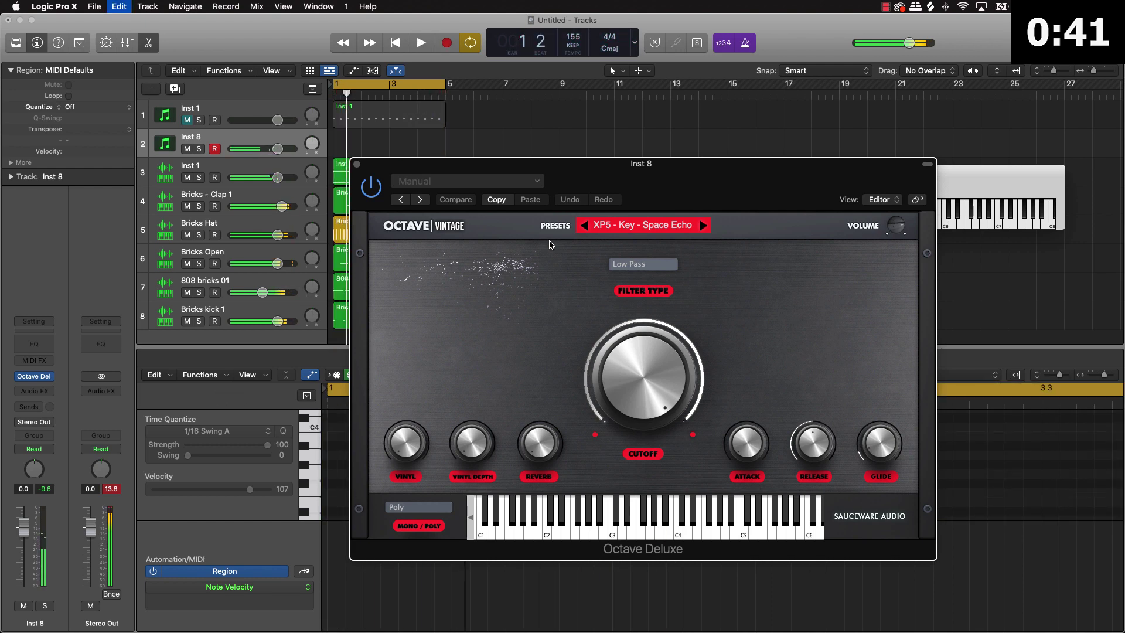
key(r)
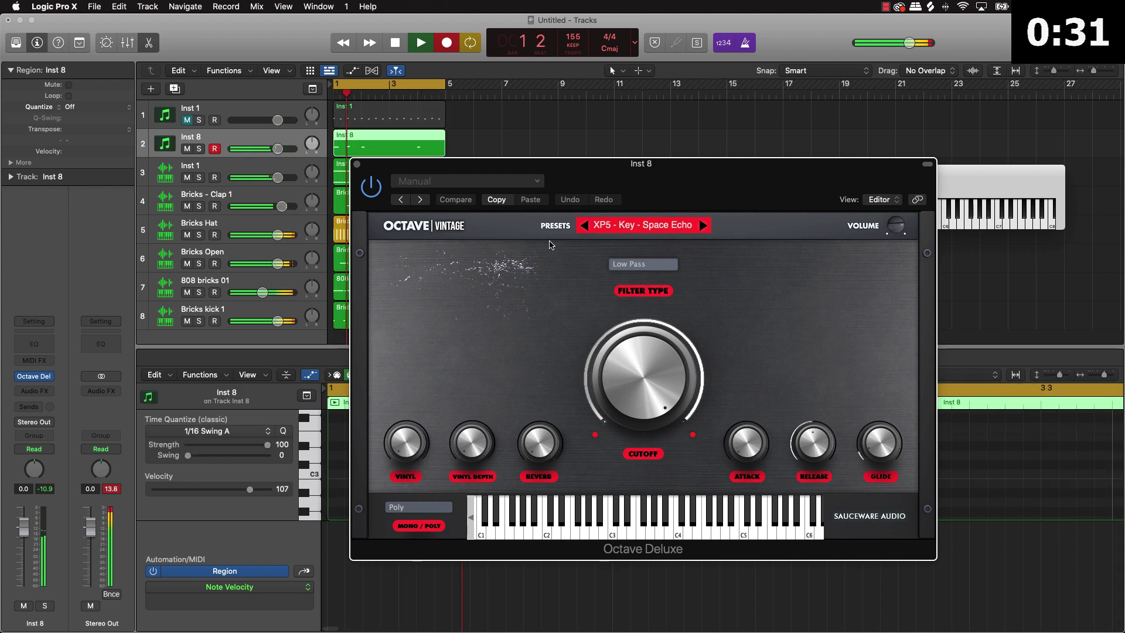
click(357, 165)
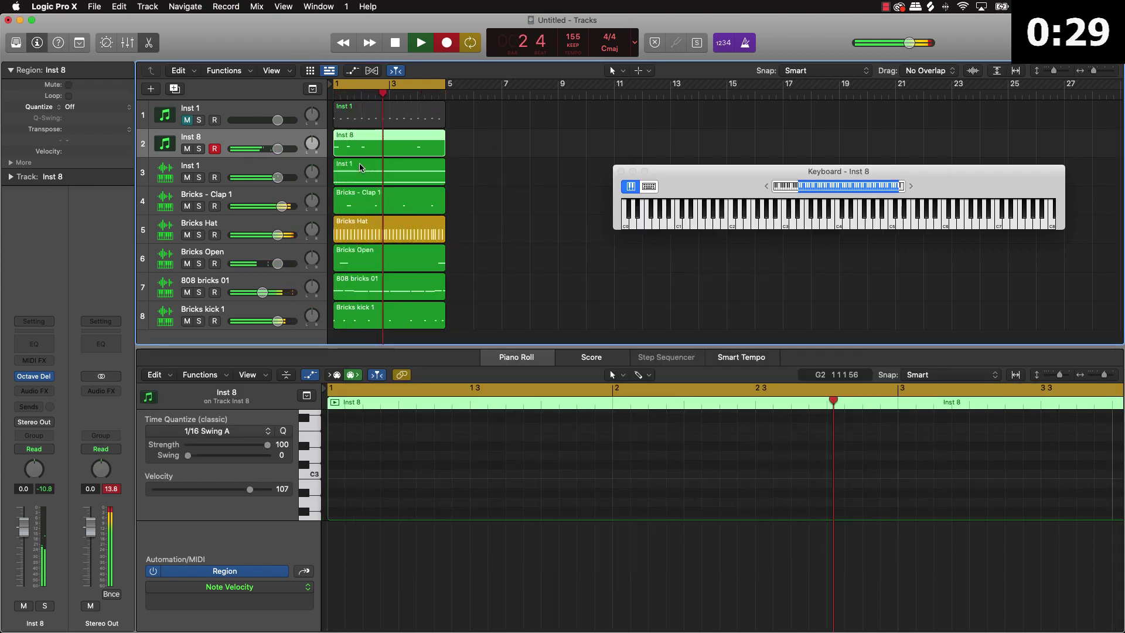
click(577, 477)
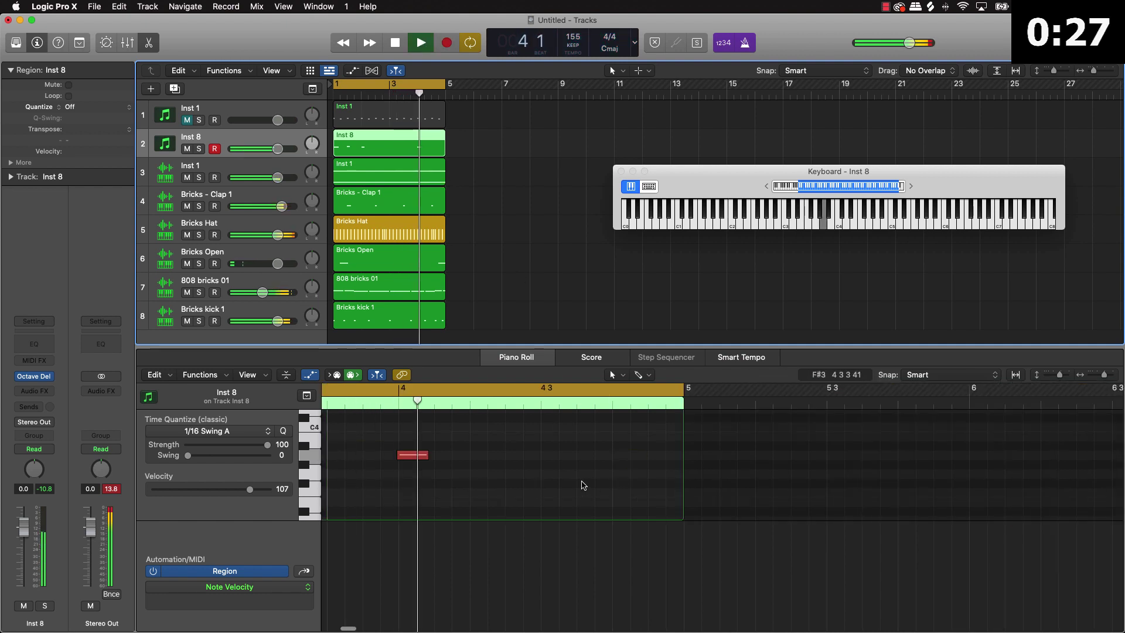
key(space)
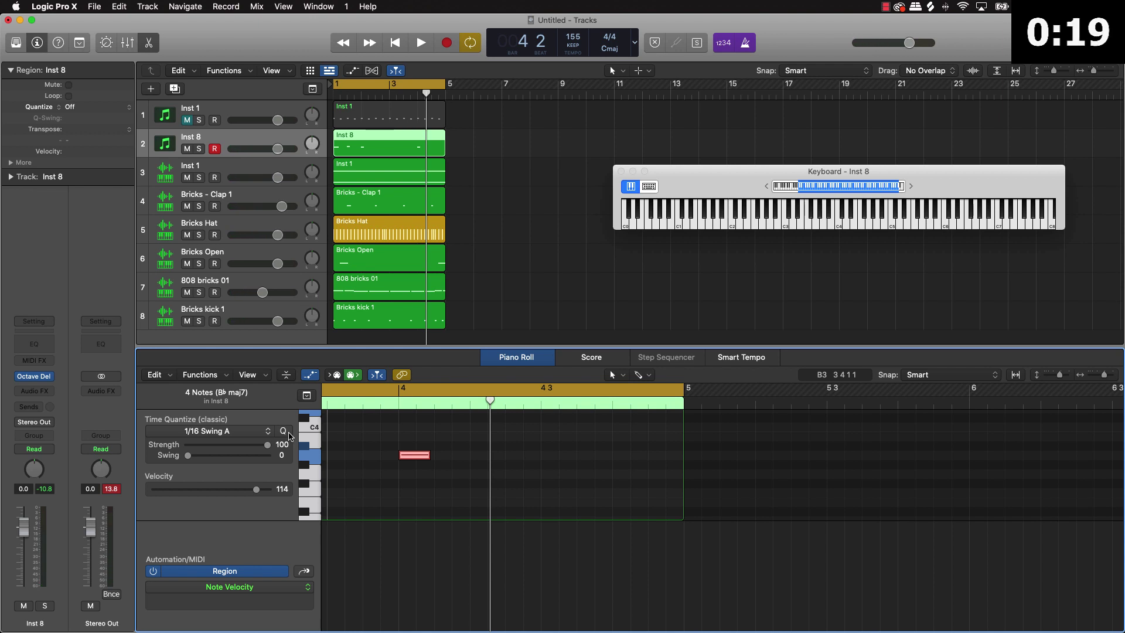
Mute the drum, 808 and keys tracks, and move Inst 8 below the second Inst 1 track
click(529, 259)
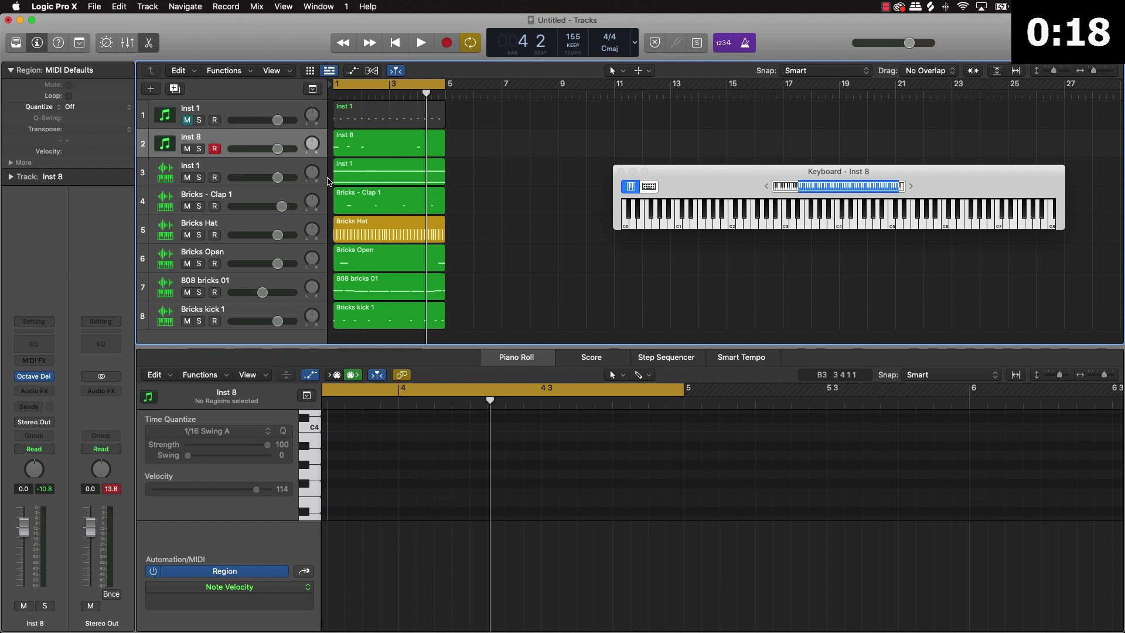
click(279, 148)
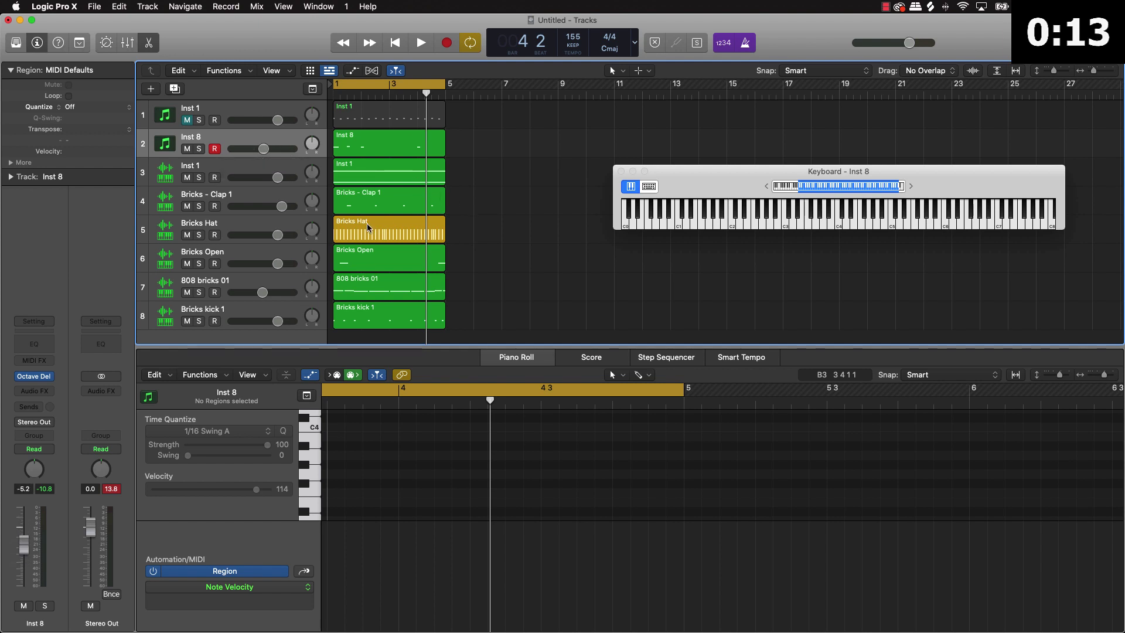
drag(186, 205, 186, 321)
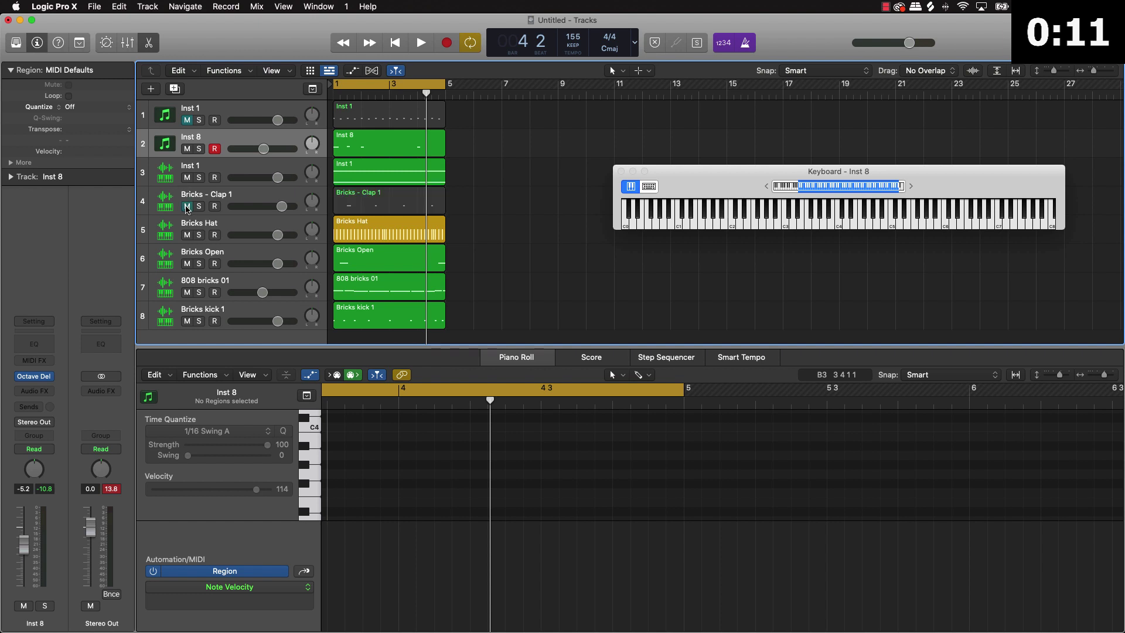
click(187, 148)
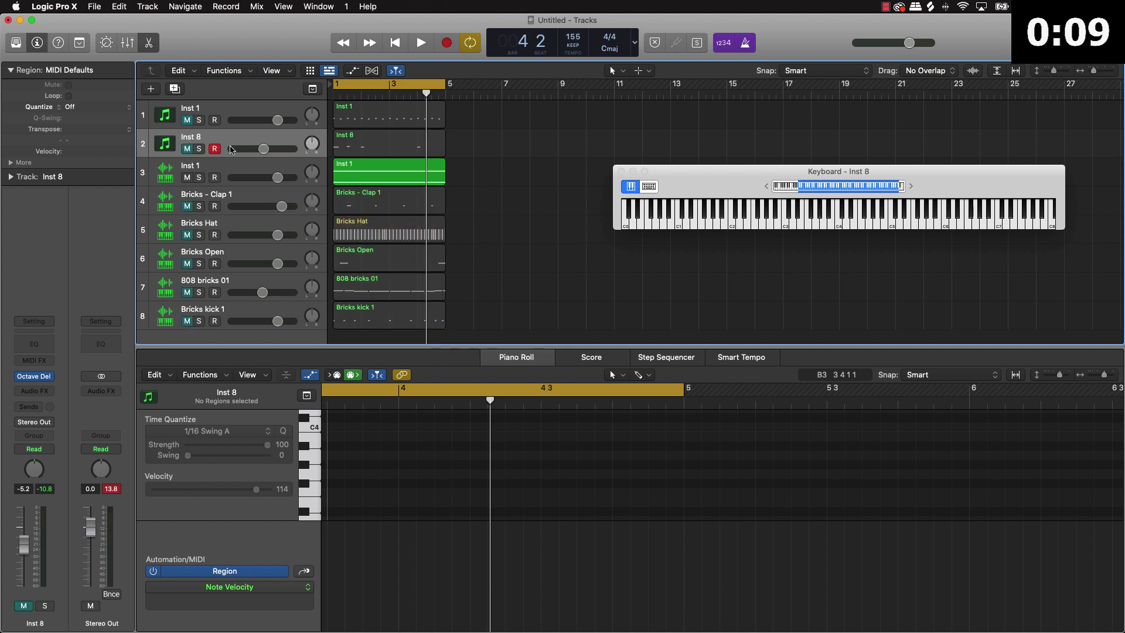
drag(230, 158, 230, 180)
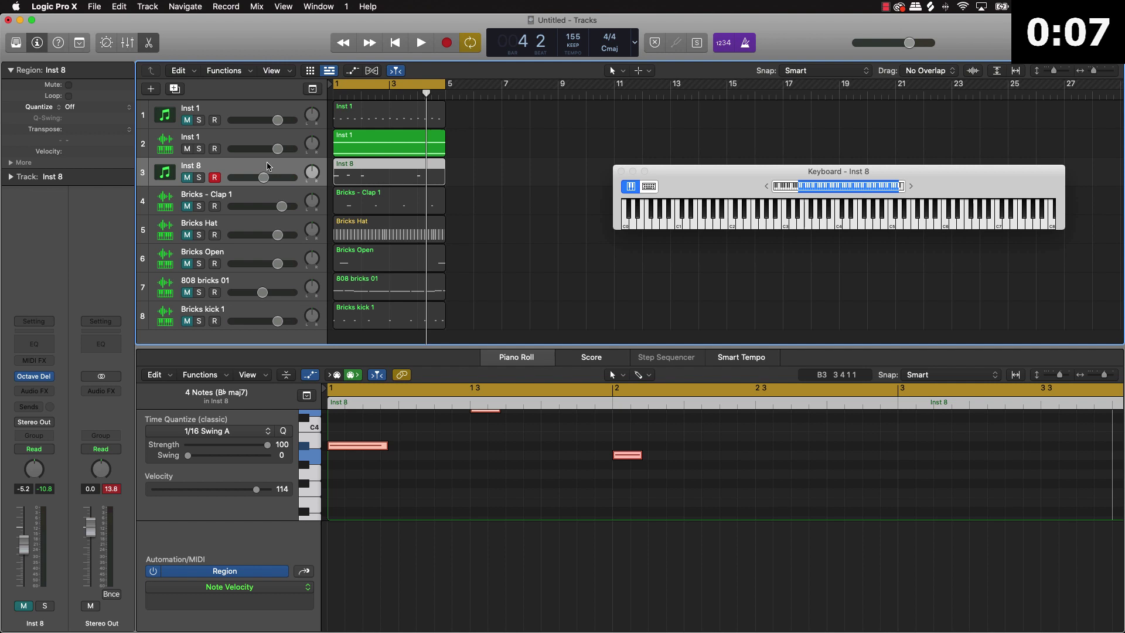
During playback, unmute drums and 808, lower the hi-hat slightly, and set Inst 8 to −3.0 dB
key(space)
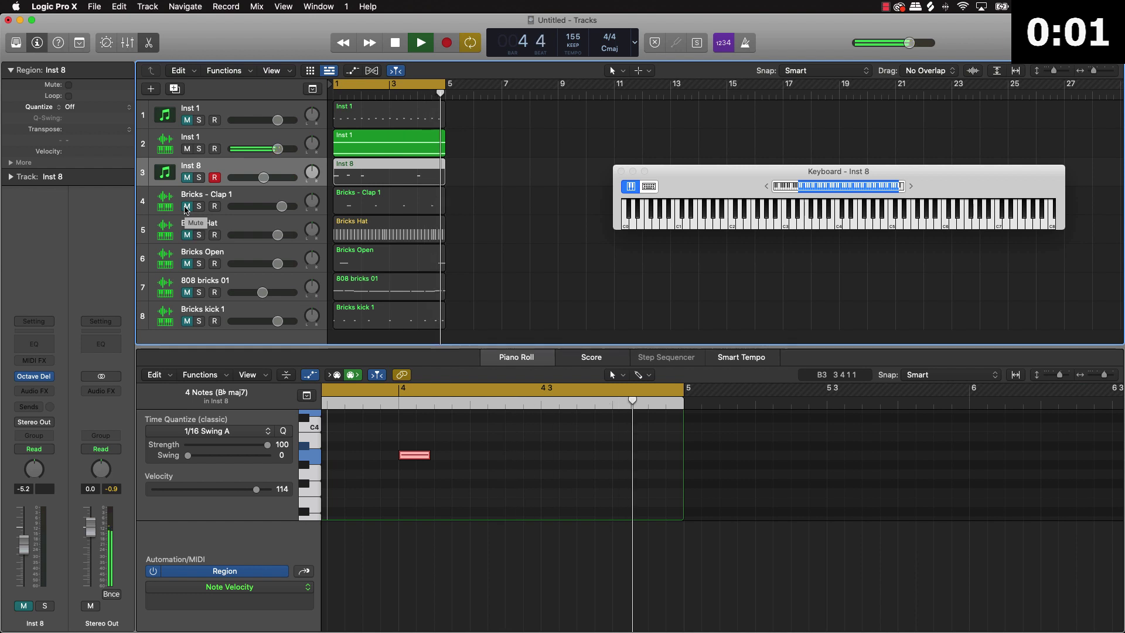
click(186, 206)
click(185, 235)
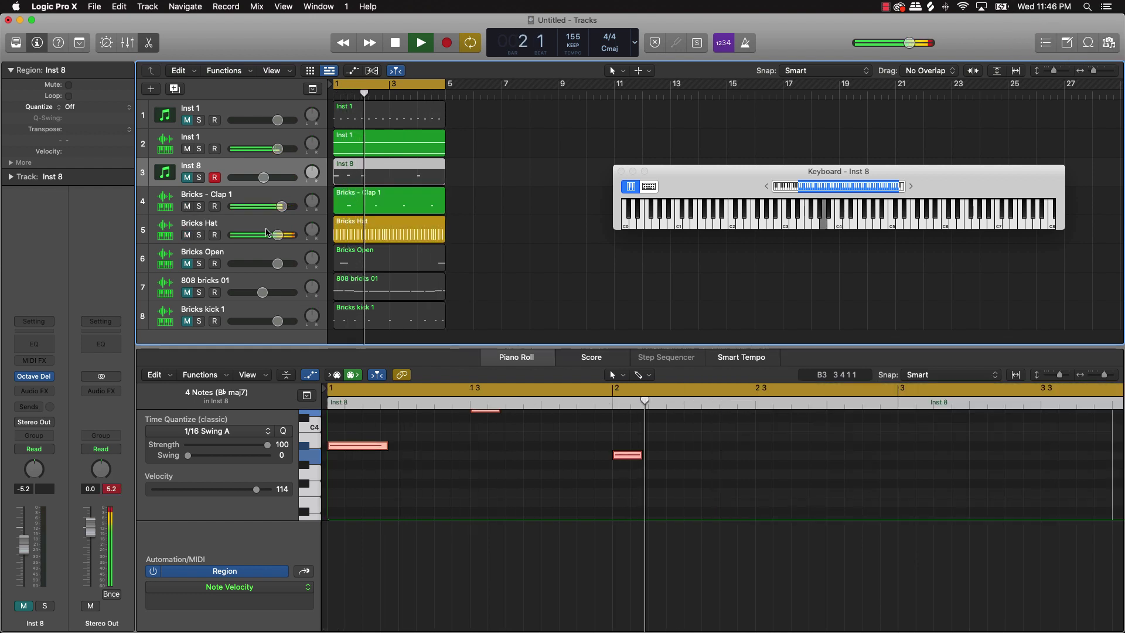
drag(277, 235, 273, 235)
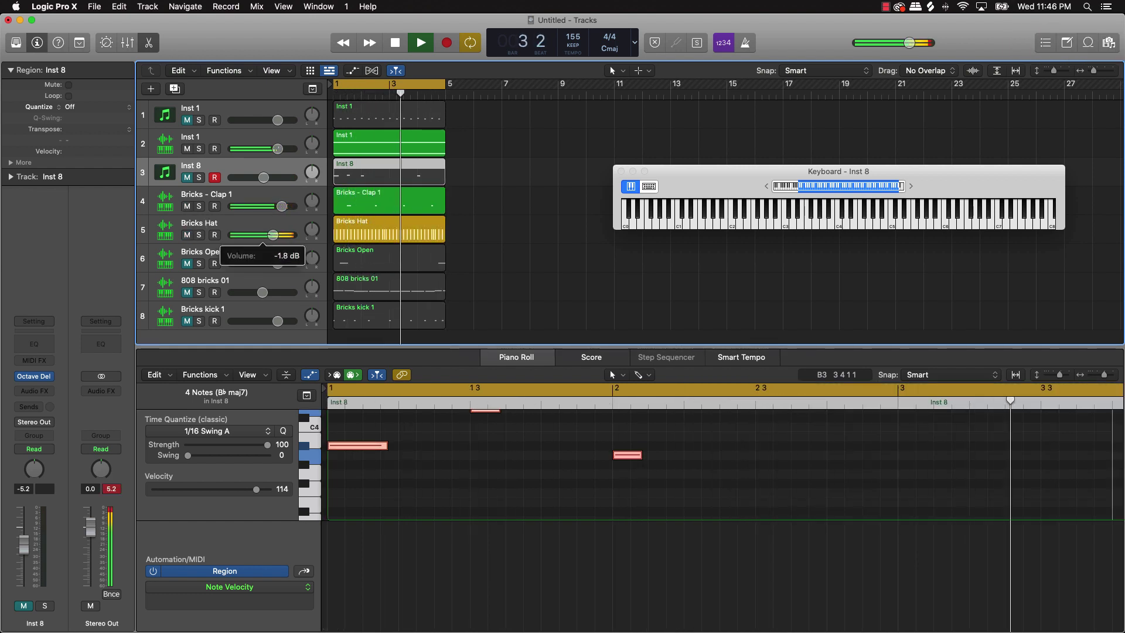
click(187, 263)
click(187, 292)
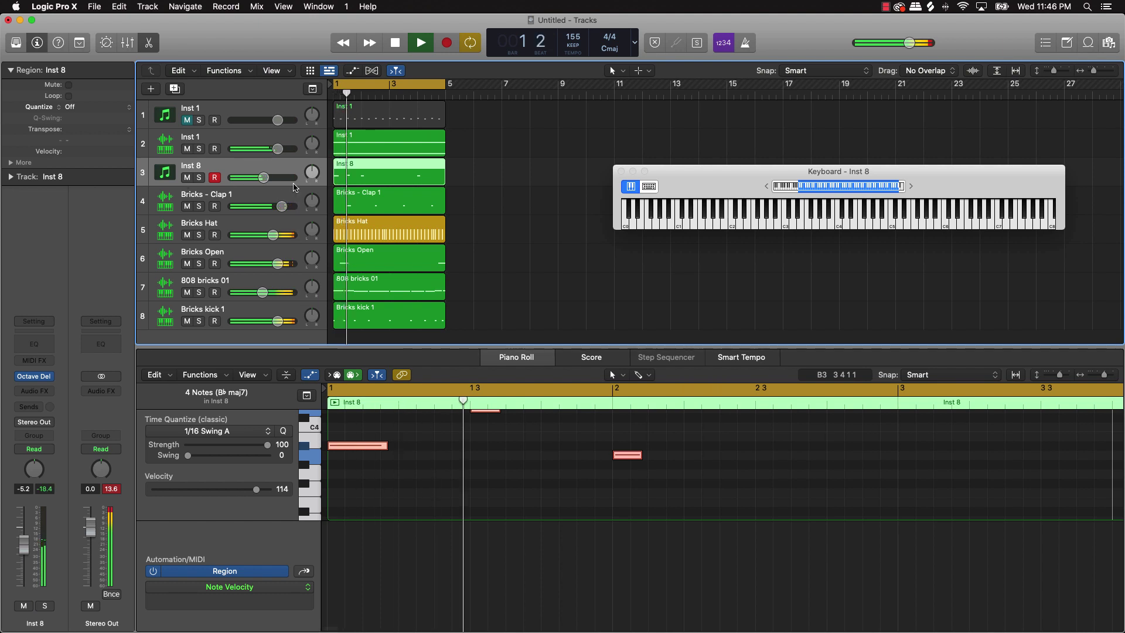
drag(263, 178, 268, 178)
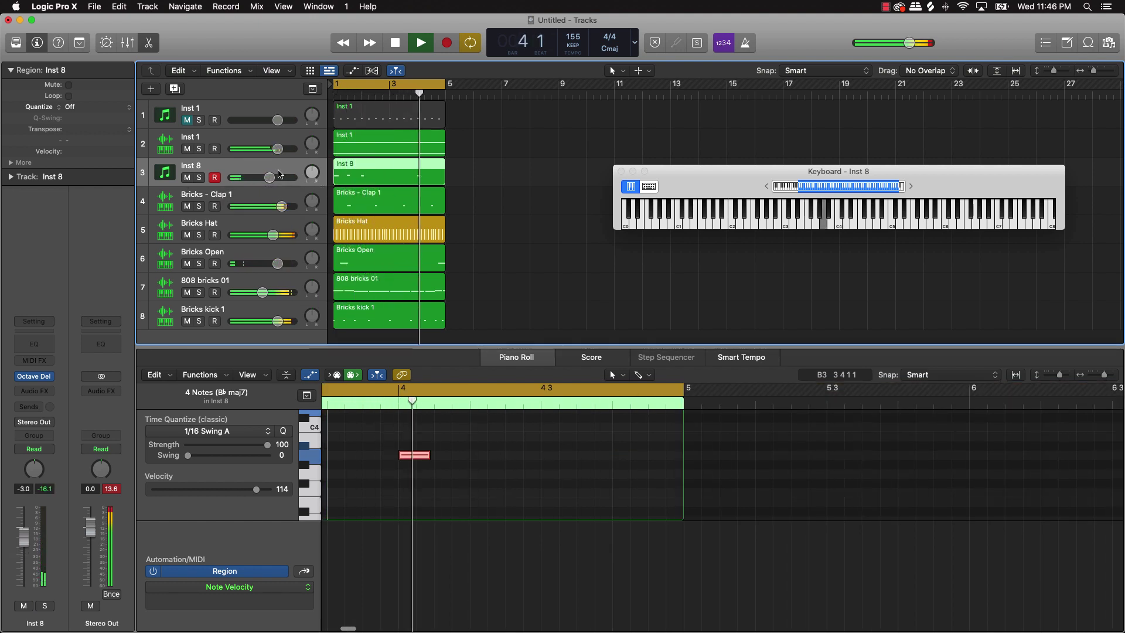
key(space)
click(447, 172)
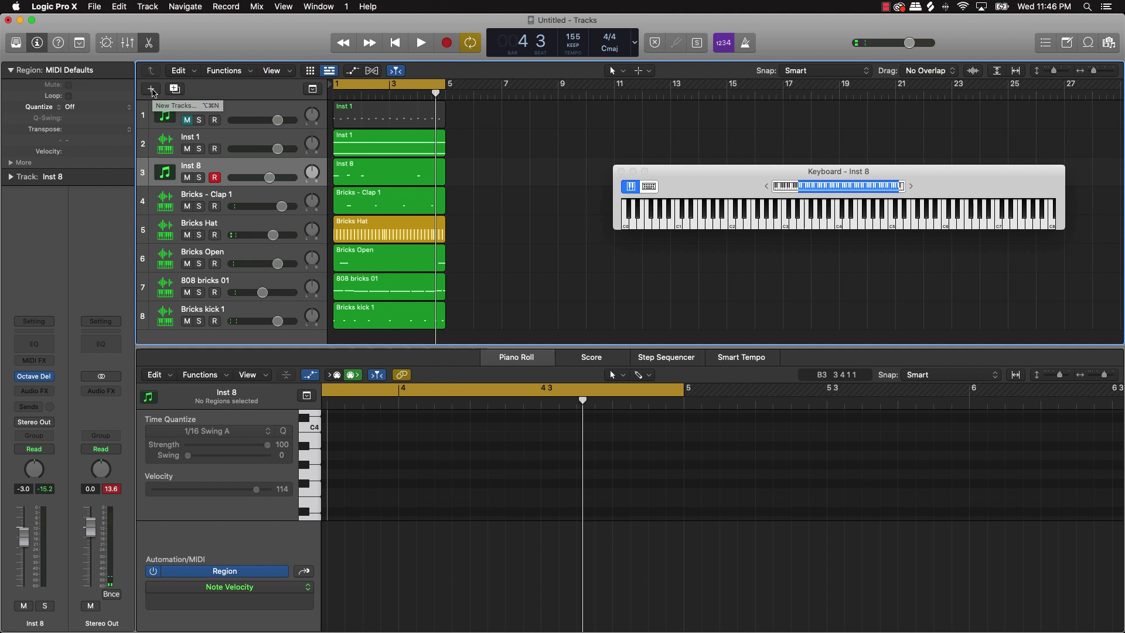
Create a new software instrument track with Omnisphere as its instrument
click(153, 88)
click(422, 142)
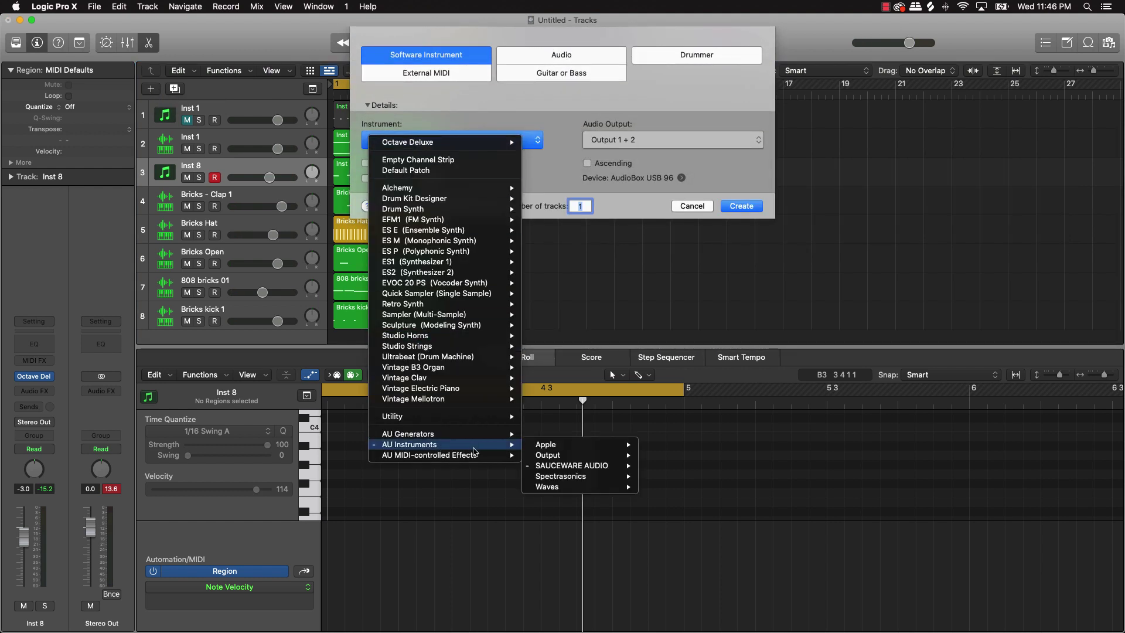
mouse_move(571, 475)
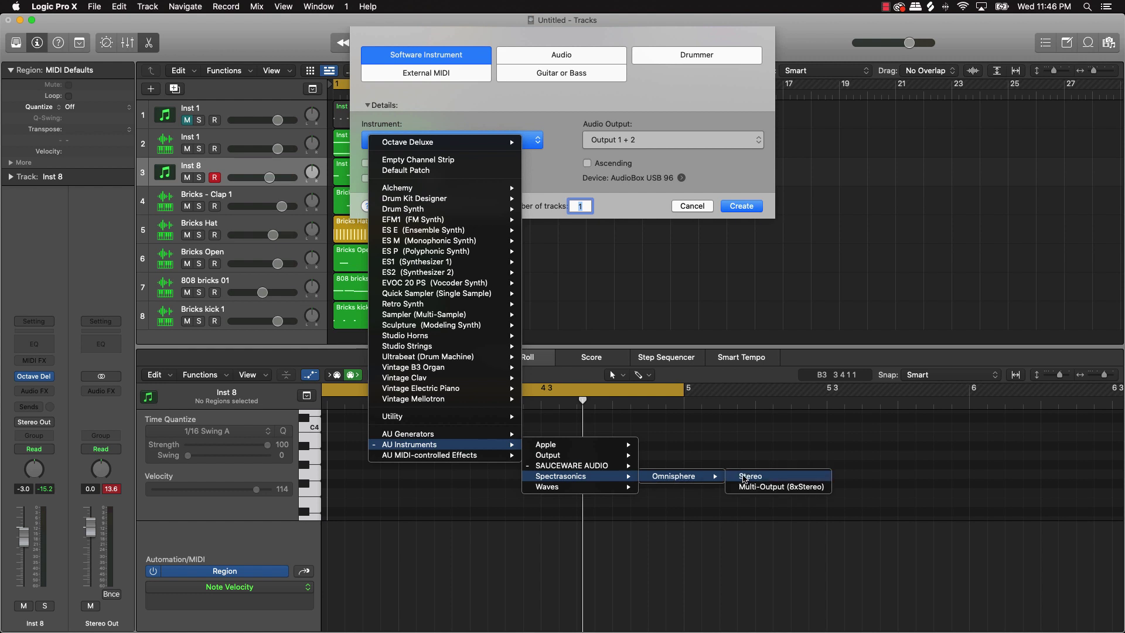
click(738, 470)
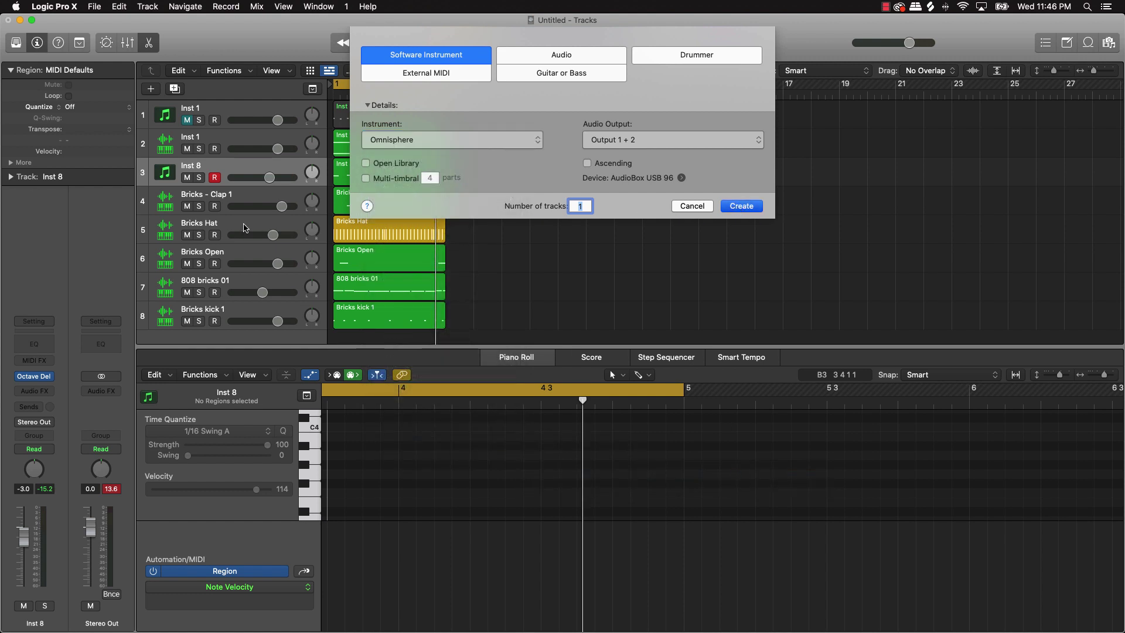
key(Escape)
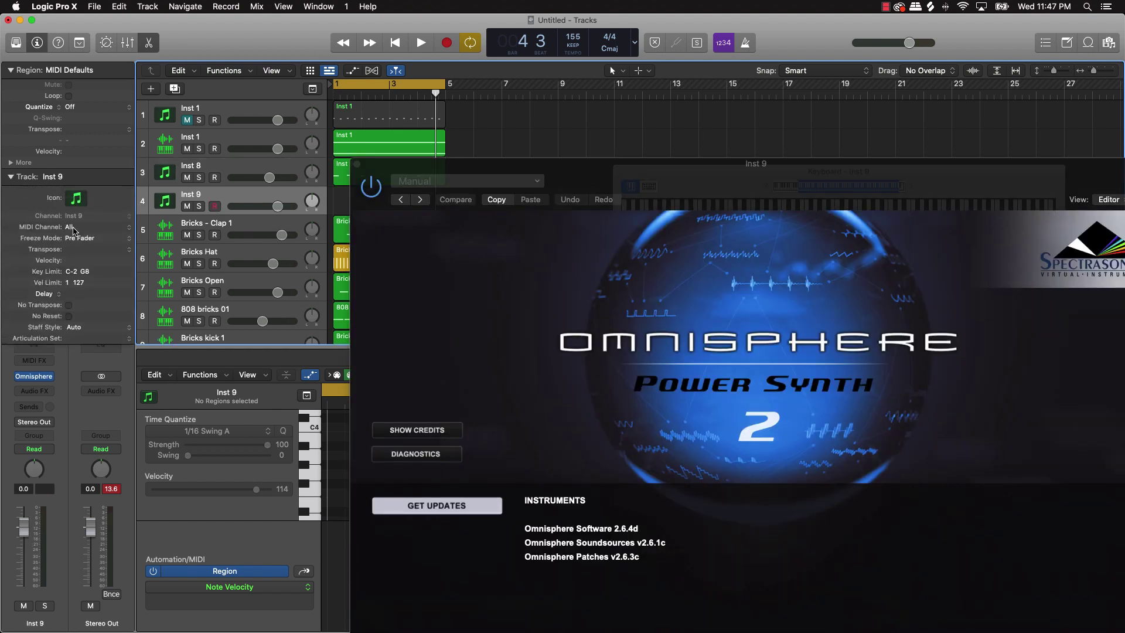
Set Inst 9 to MIDI channel 1, load Omnisphere's Go To This Church organ patch, and audition it
click(72, 227)
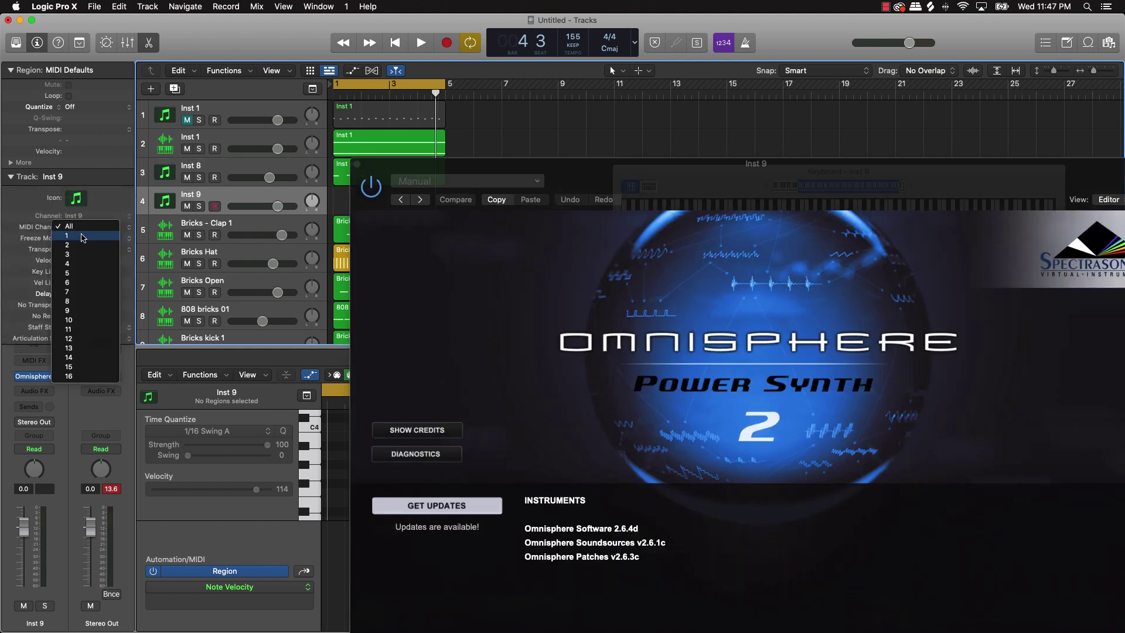
click(471, 252)
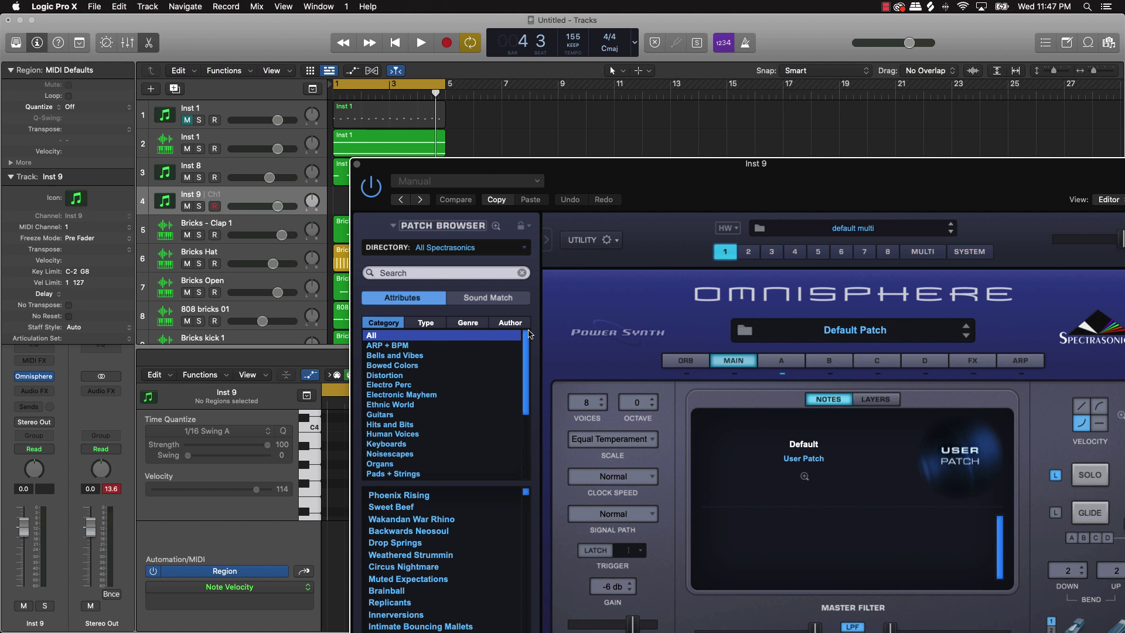
scroll(407, 418, down, 1)
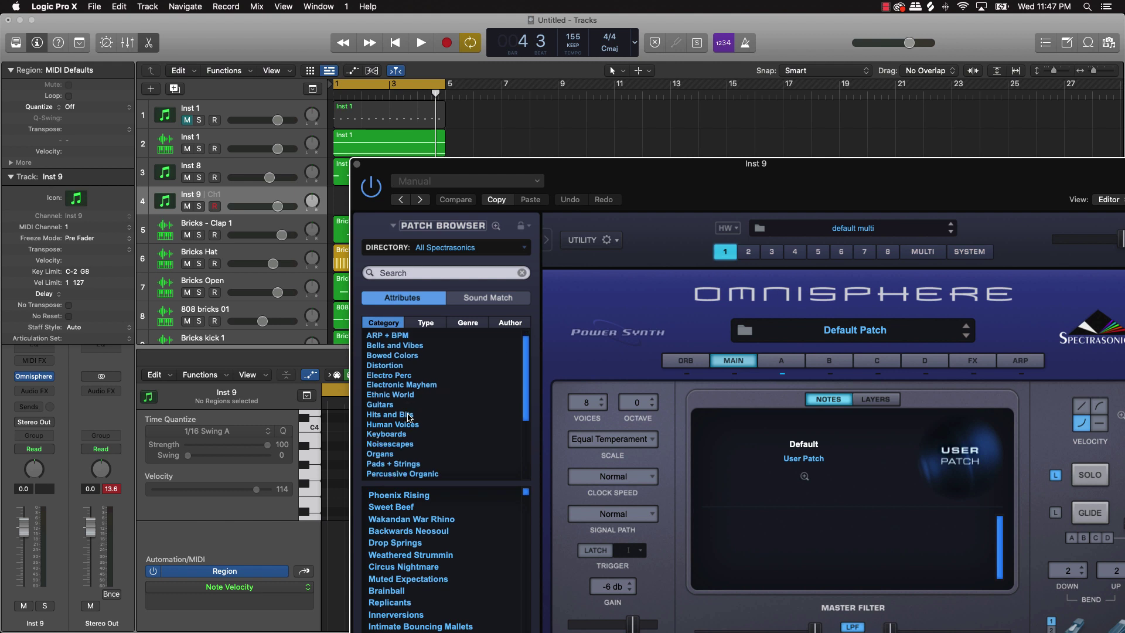
click(392, 455)
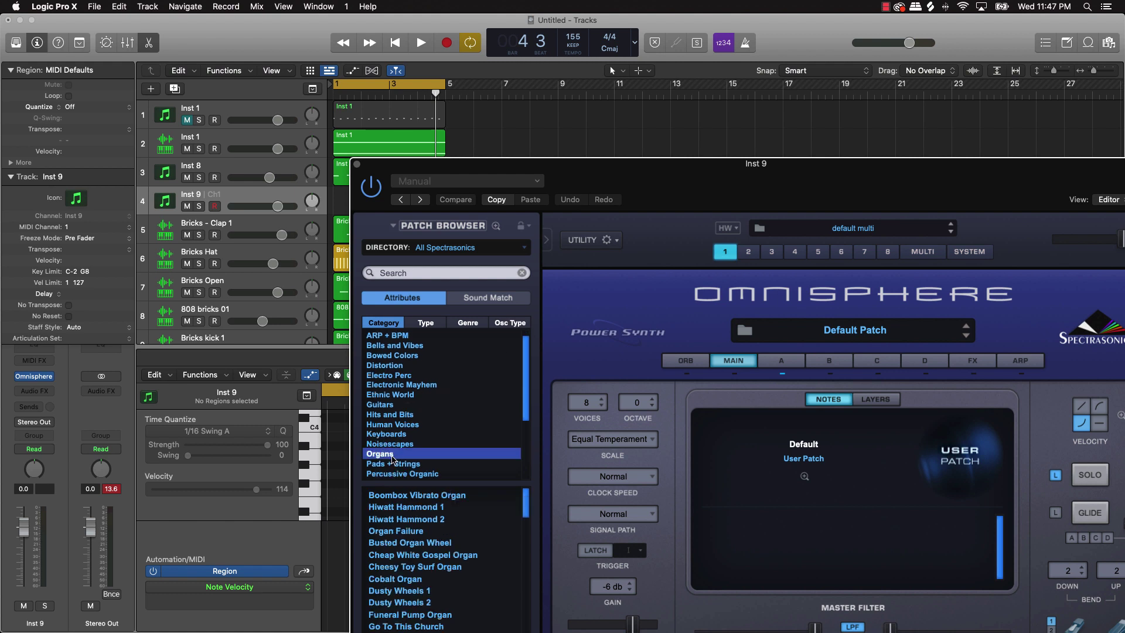
scroll(454, 534, down, 2)
click(454, 532)
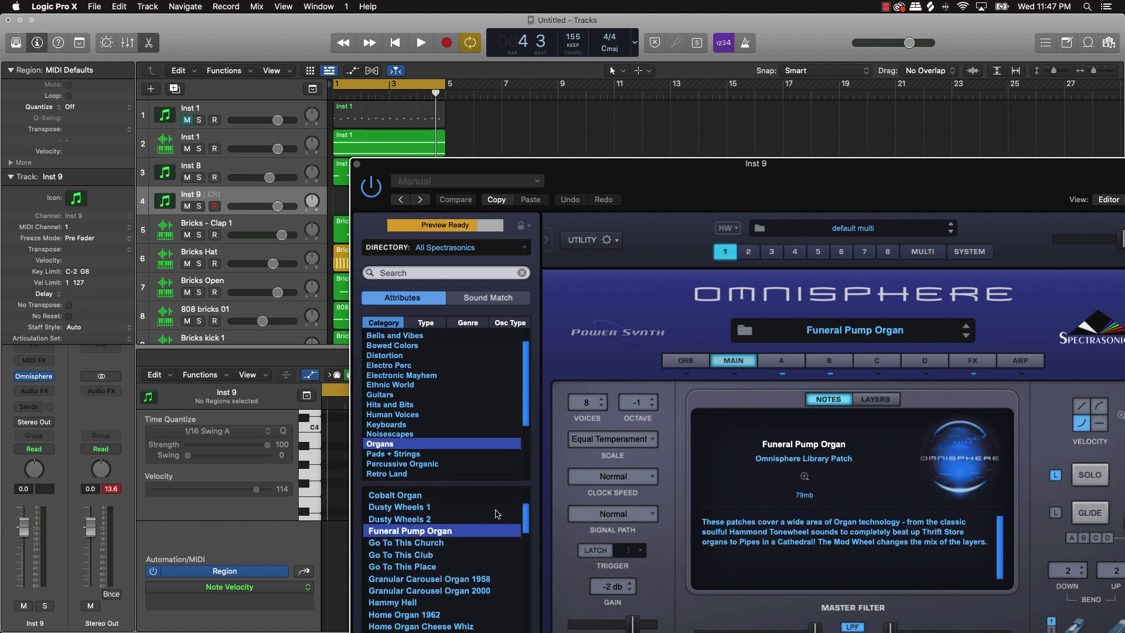
click(466, 543)
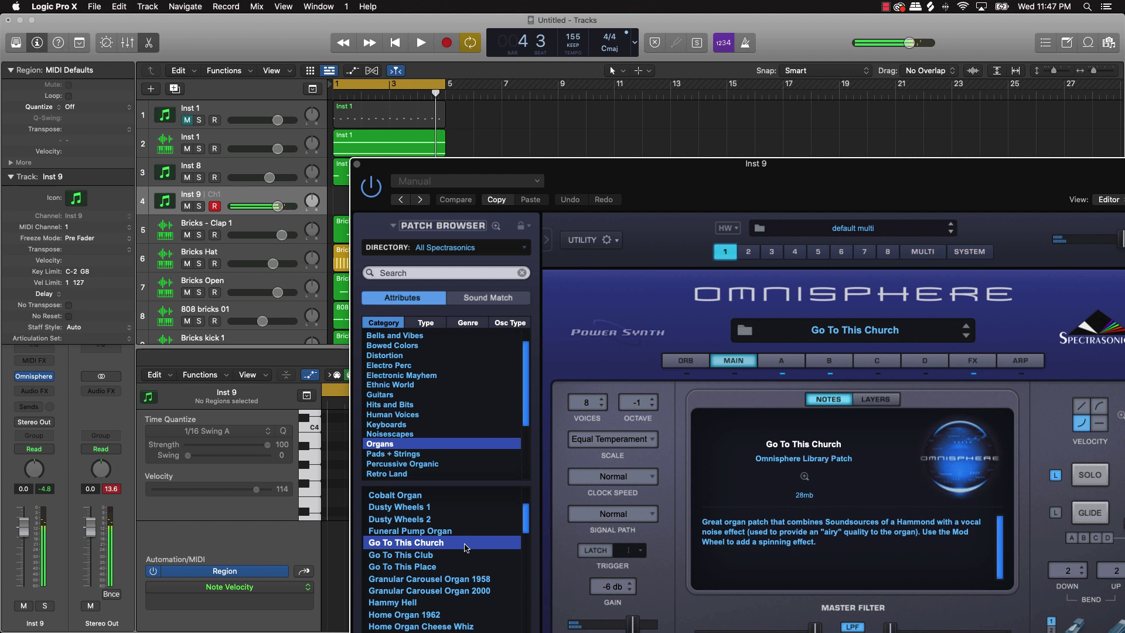
key(space)
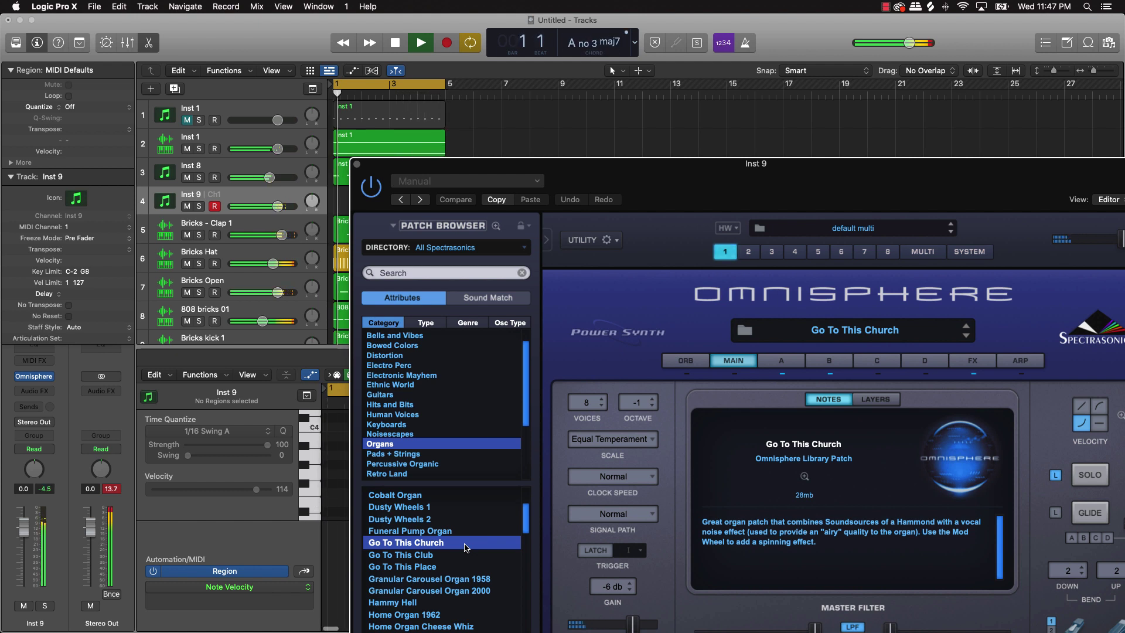
key(space)
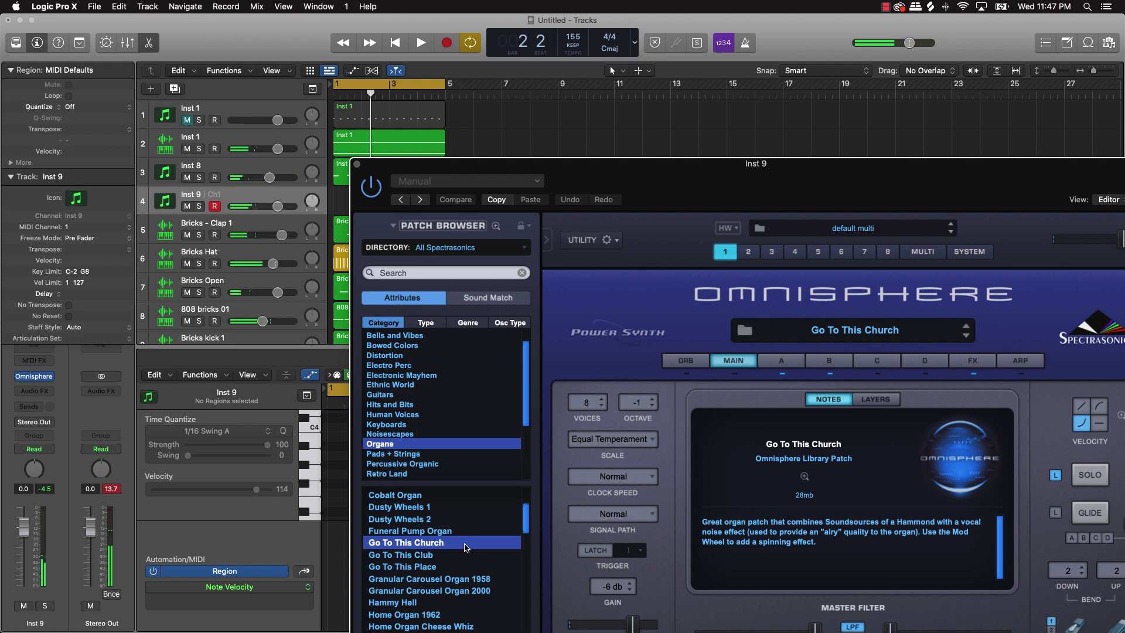
Close Omnisphere, show the Musical Typing piano keyboard, and play a couple of organ notes
click(355, 165)
key(cmd+k)
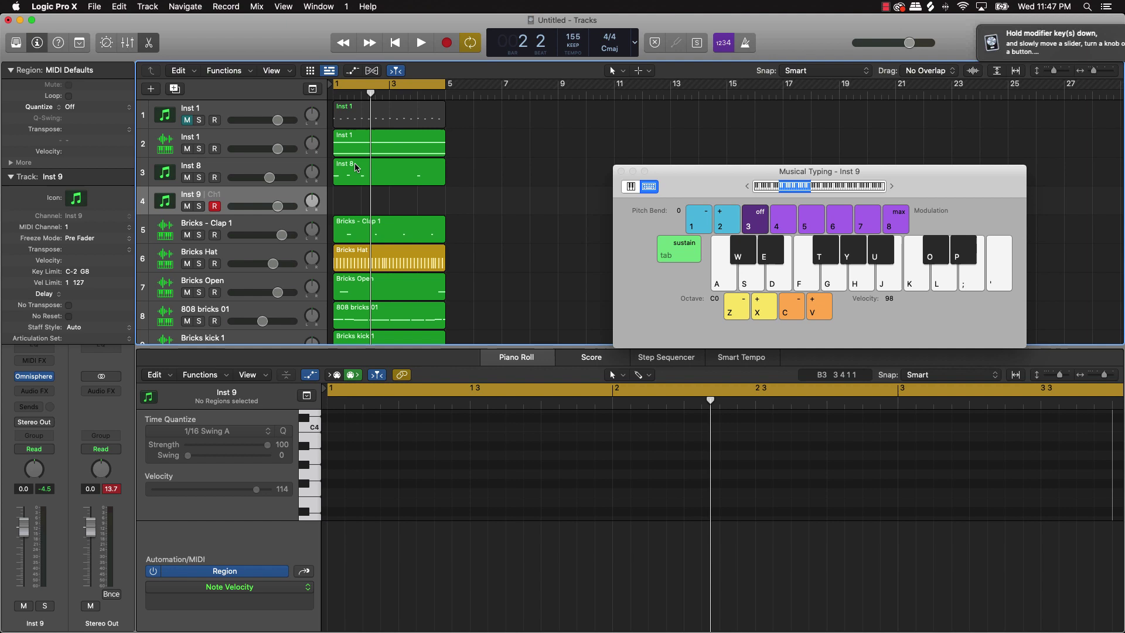
key(cmd+l)
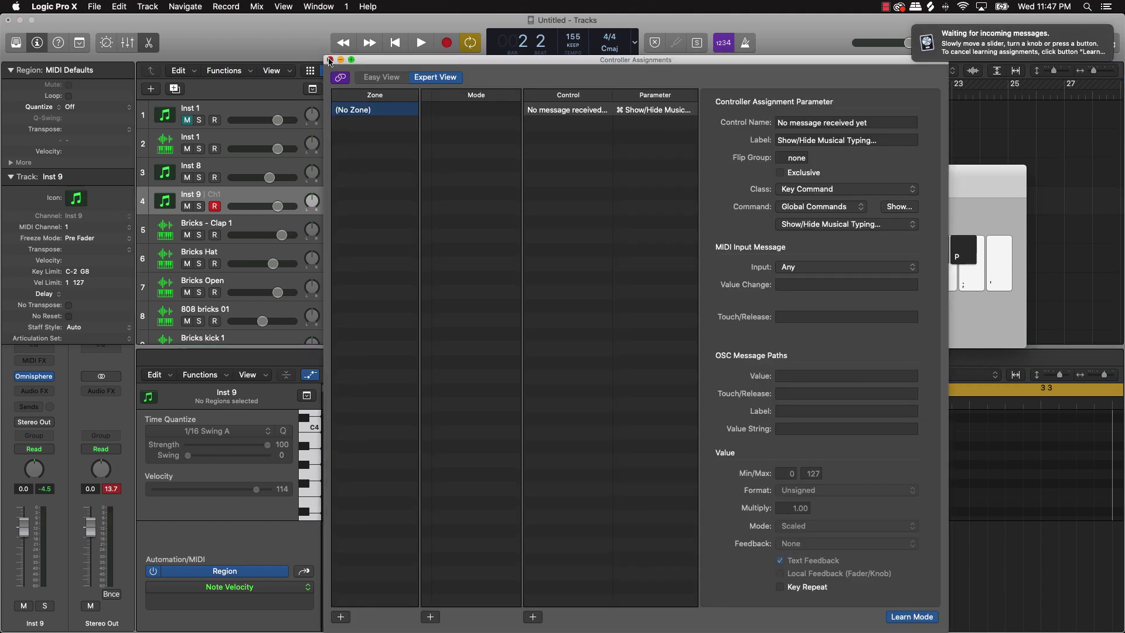
click(331, 60)
click(629, 187)
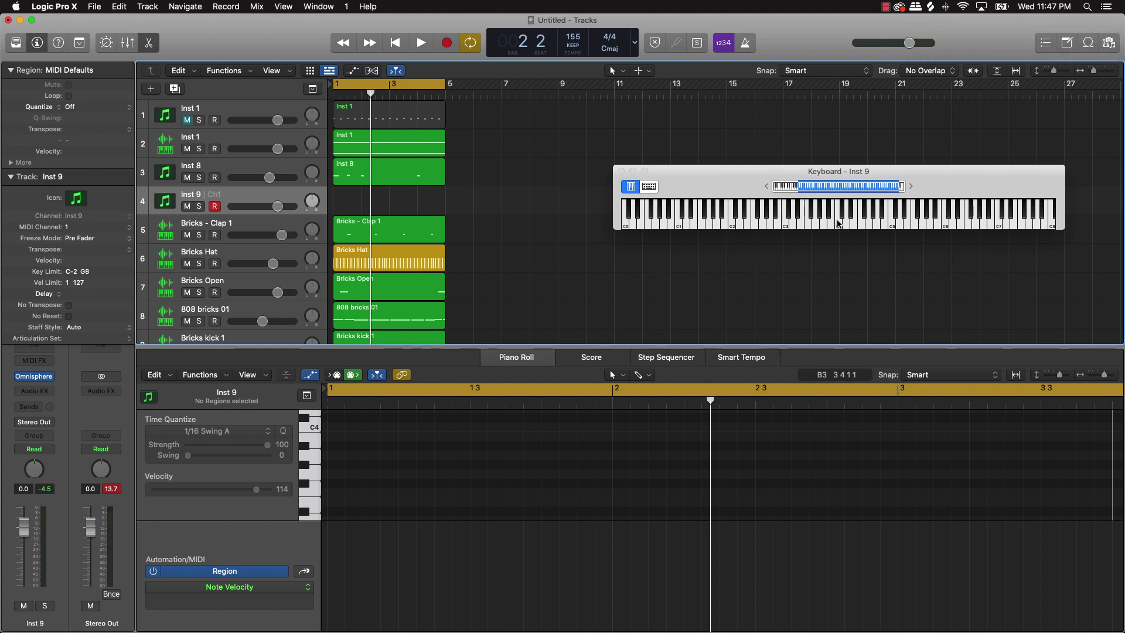
click(838, 223)
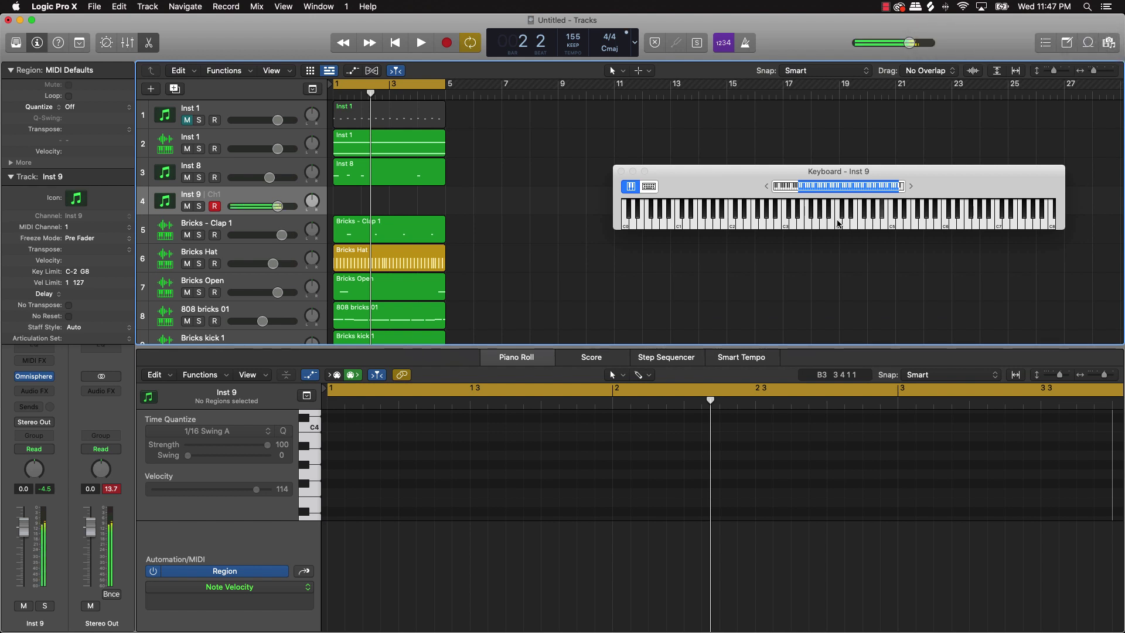
click(841, 222)
Record two long sustained organ notes into a new Inst 9 region spanning bars 1–5
key(r)
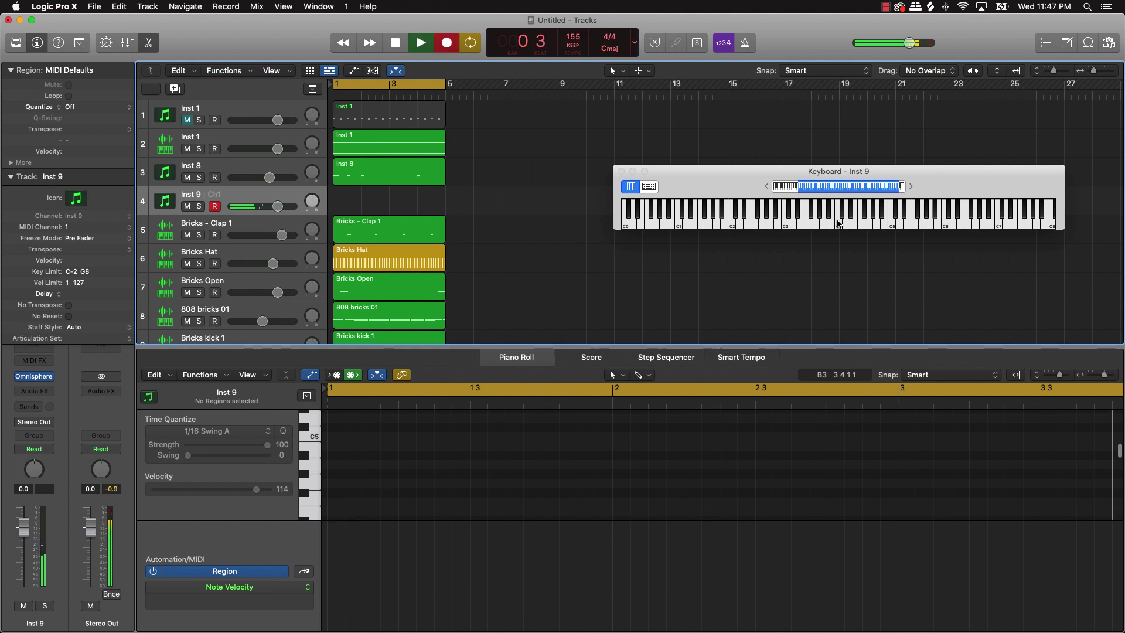
drag(840, 222, 839, 223)
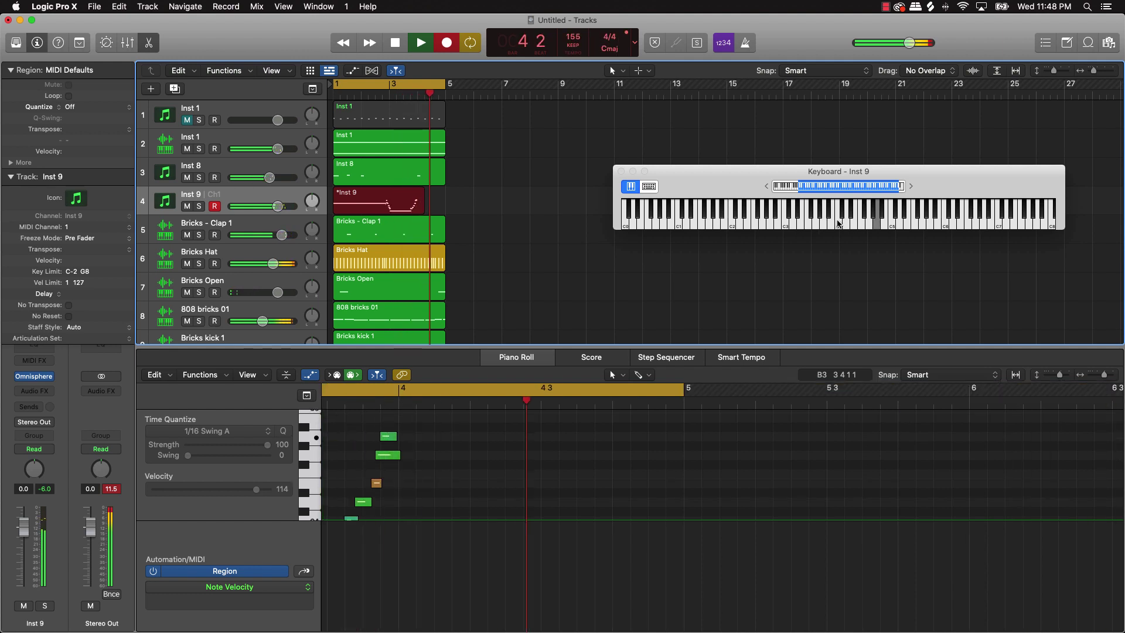
key(space)
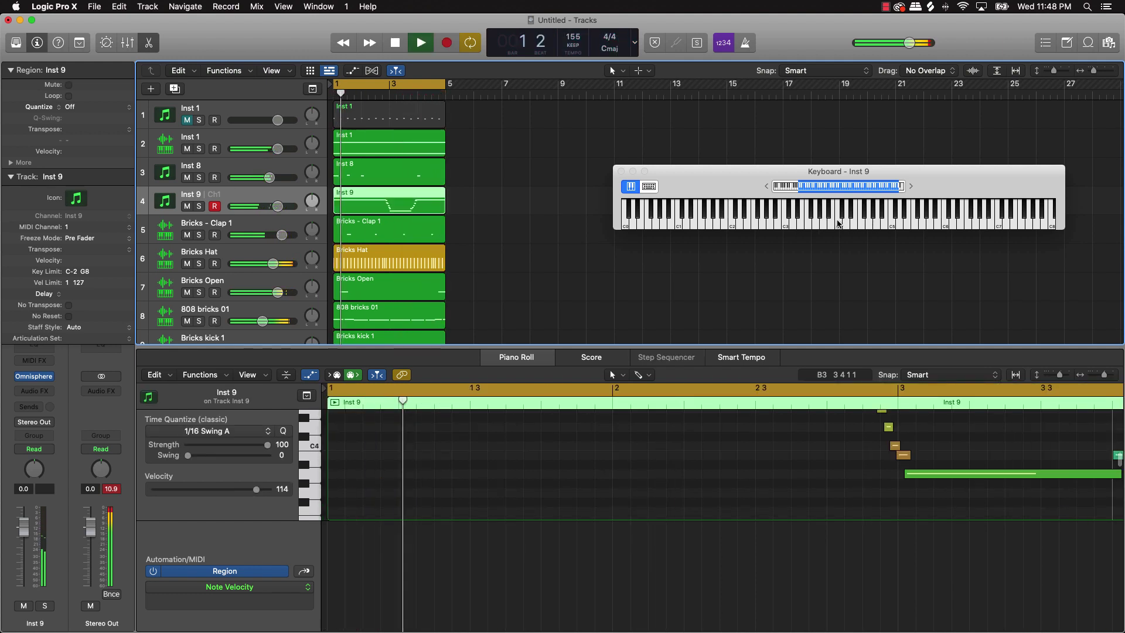
scroll(710, 457, right, 5)
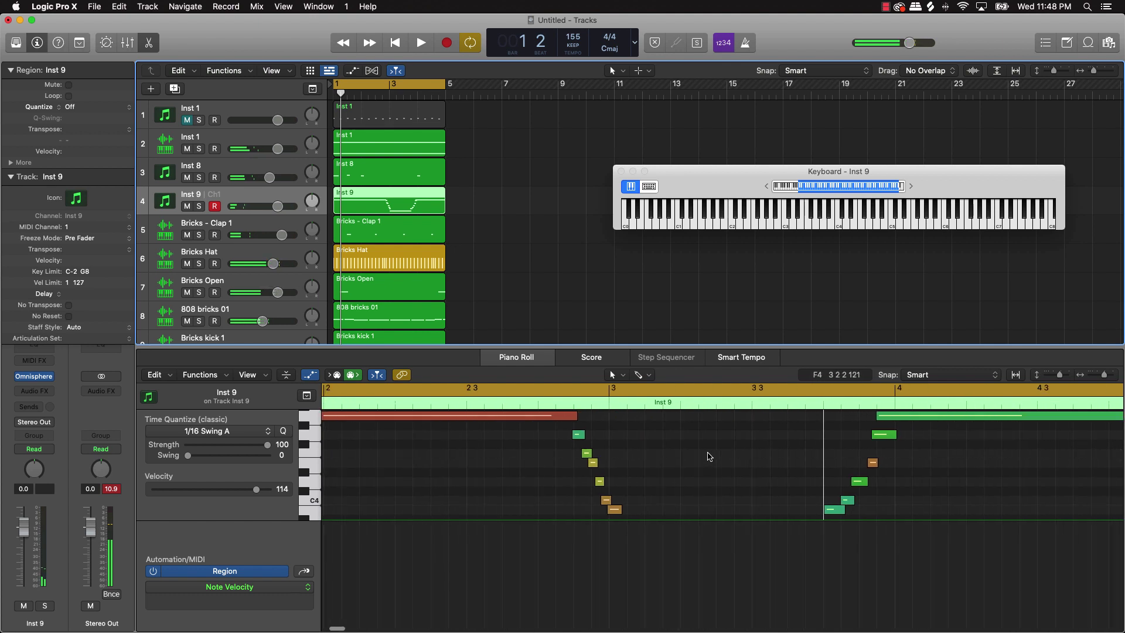
scroll(727, 472, up, 3)
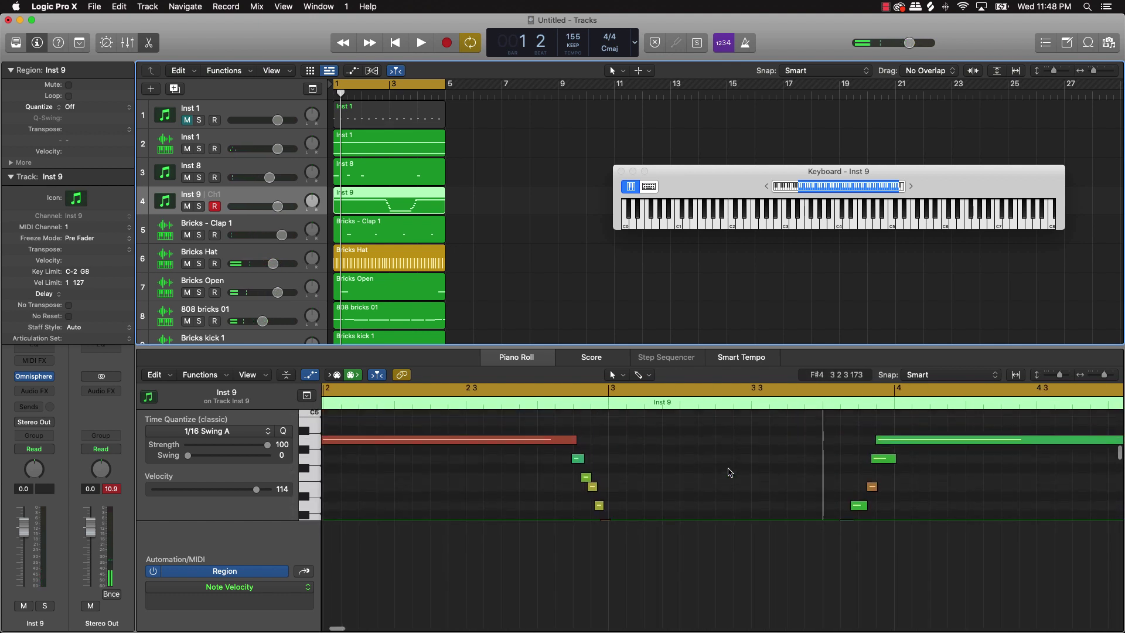
scroll(492, 457, left, 5)
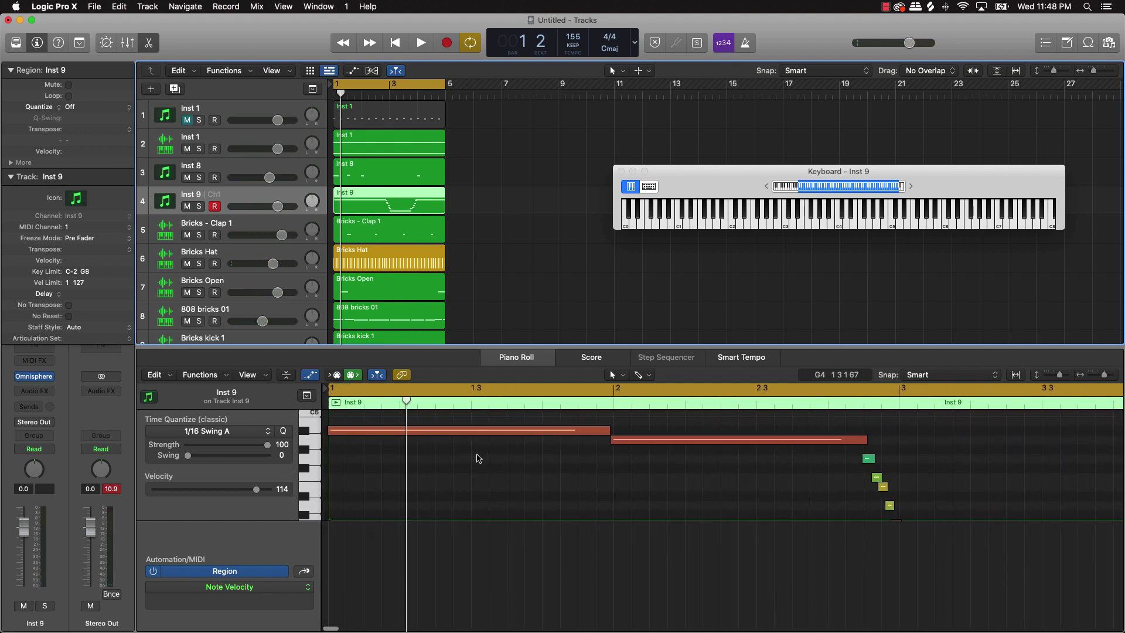
drag(492, 466, 713, 429)
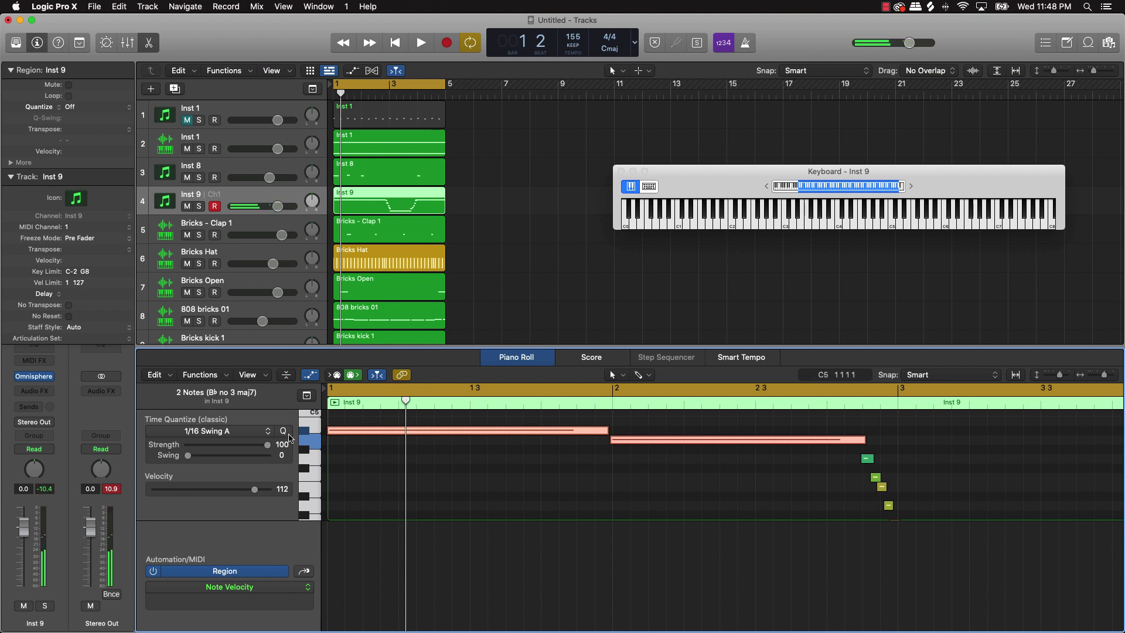
scroll(590, 461, right, 5)
Select the long organ note near bar 4 and play back the beat
click(707, 456)
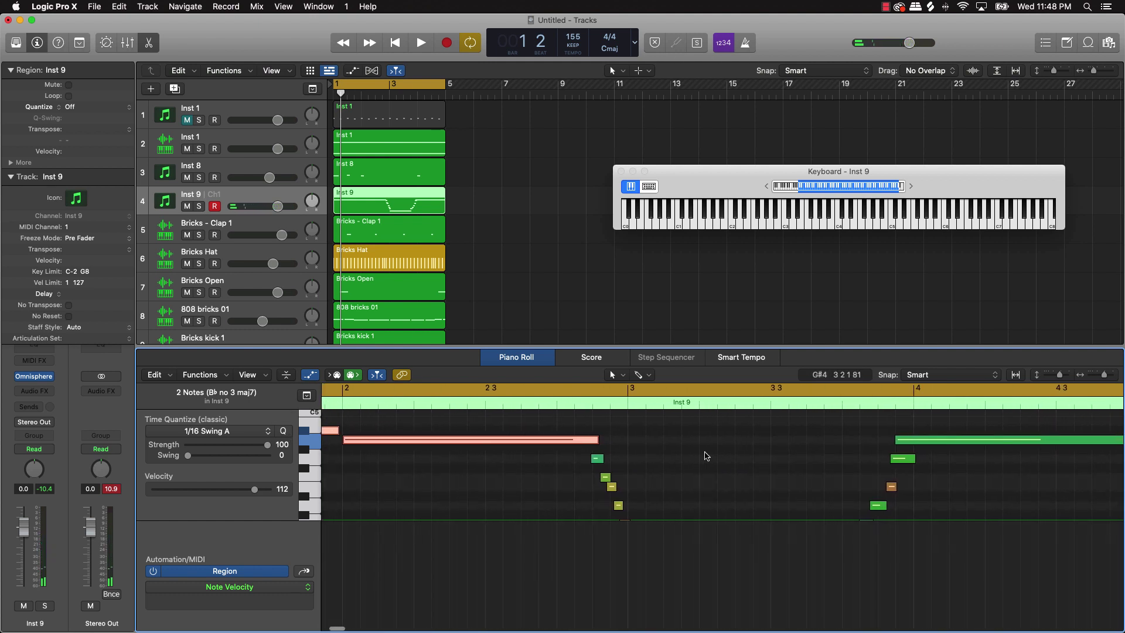
click(905, 437)
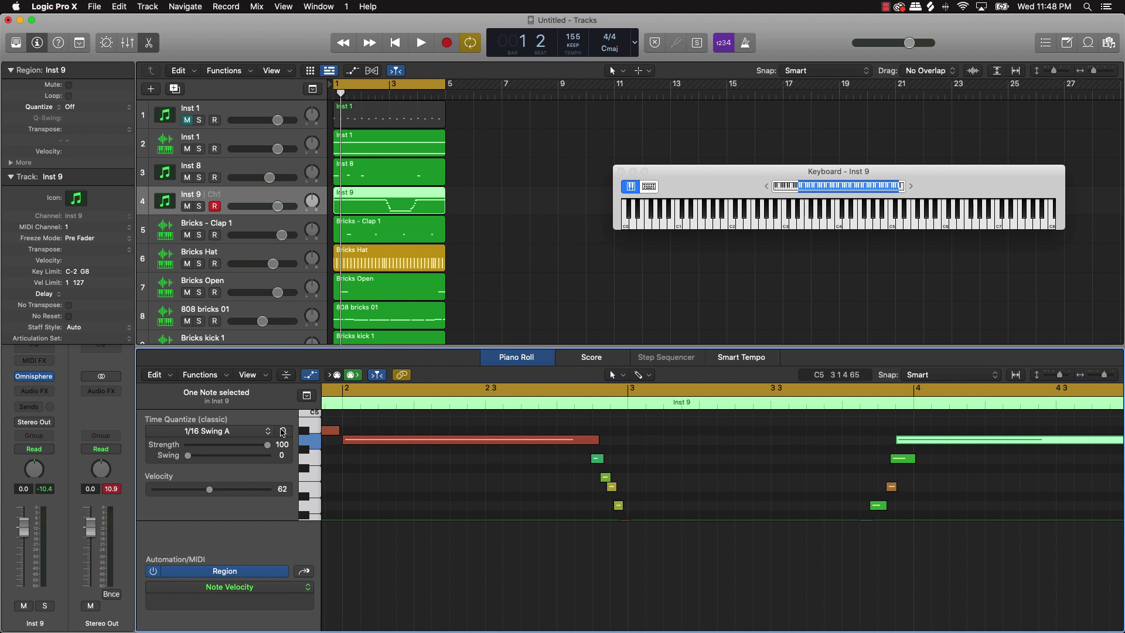
key(space)
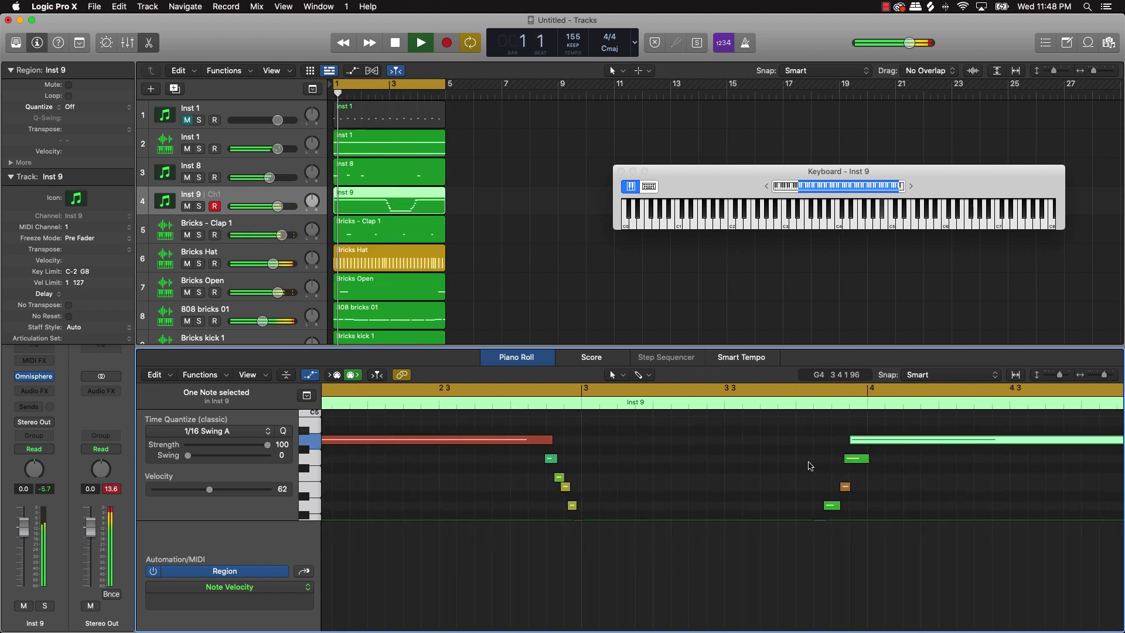
Set Inst 9's volume to about −6 dB and add a new instrument track, Inst 10
drag(278, 205, 257, 206)
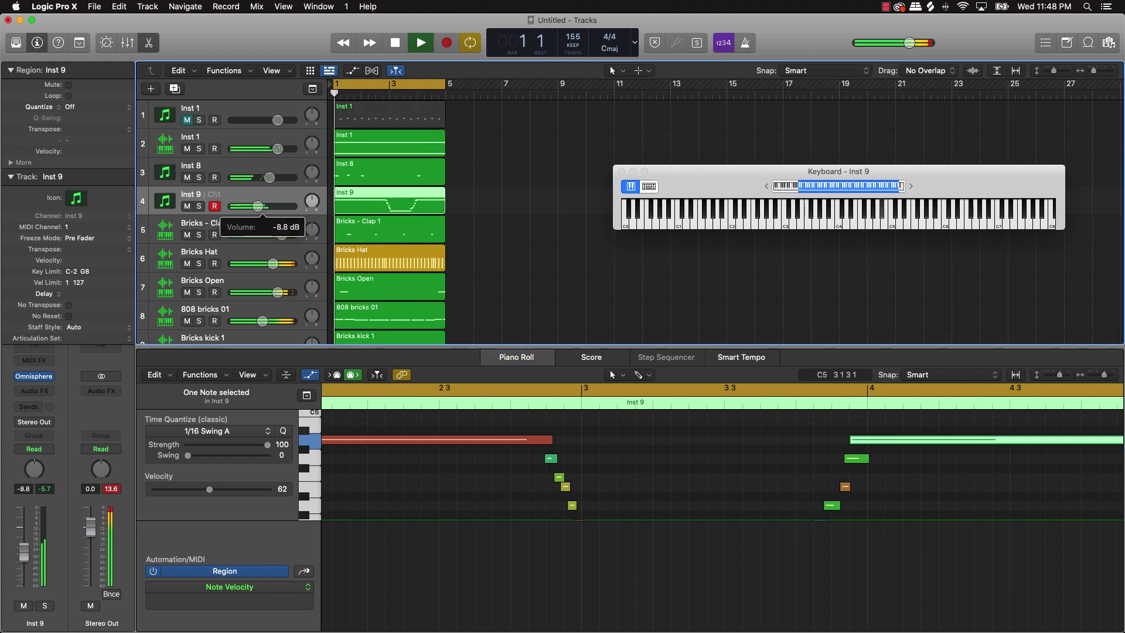
drag(256, 206, 261, 206)
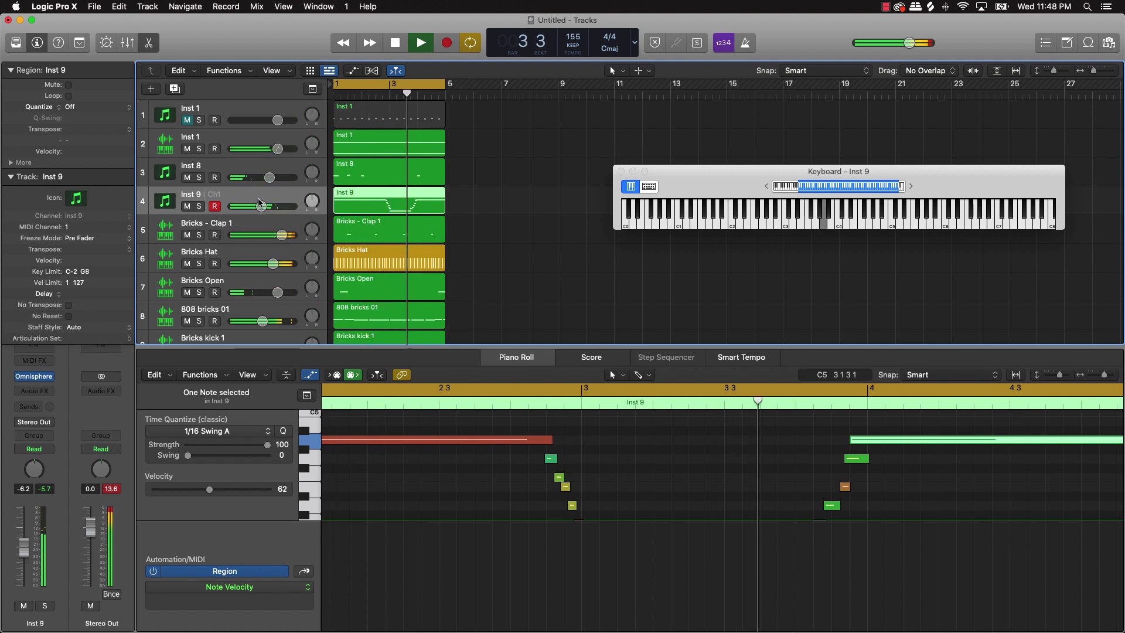
key(alt+super+s)
key(space)
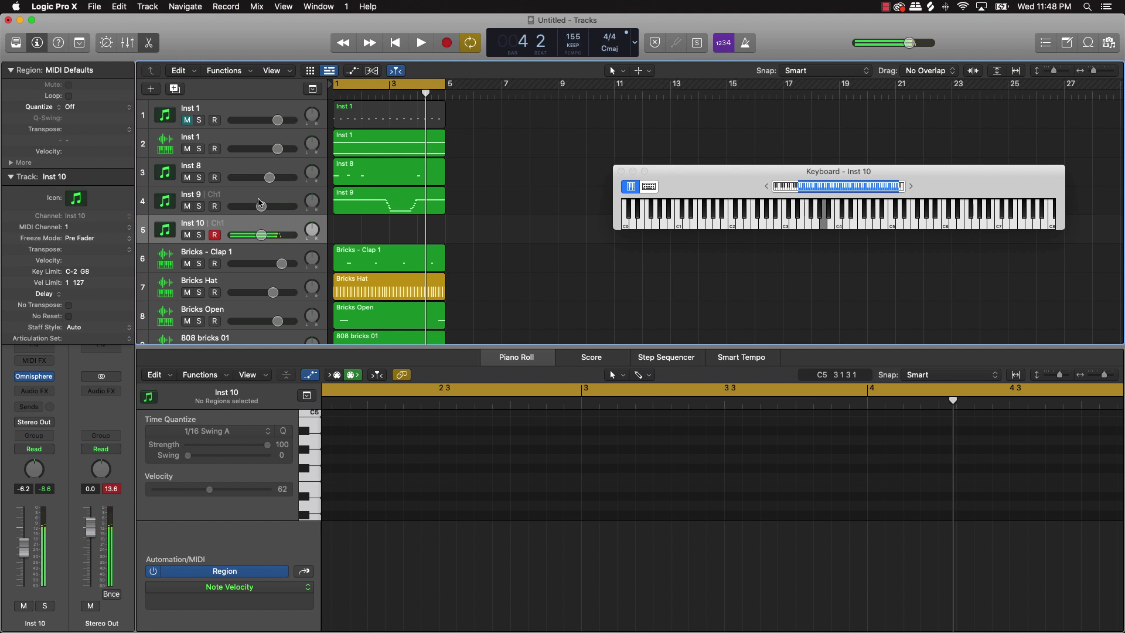
Play the beat, delete the empty Inst 10 track, and shrink tracks so all nine fit
key(space)
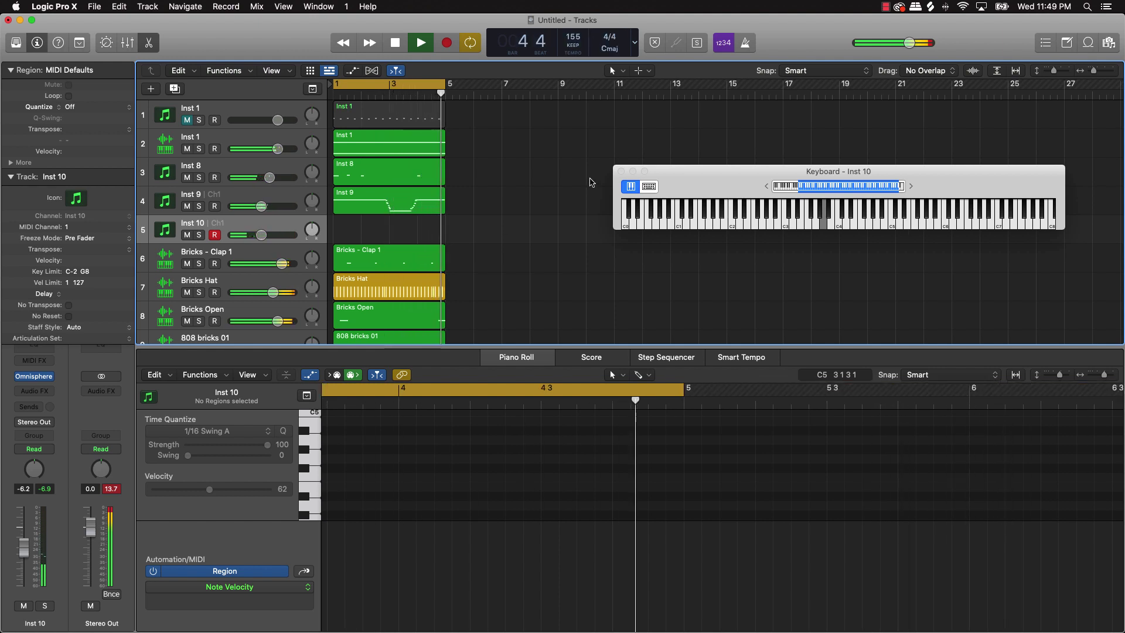
key(space)
key(super+BackSpace)
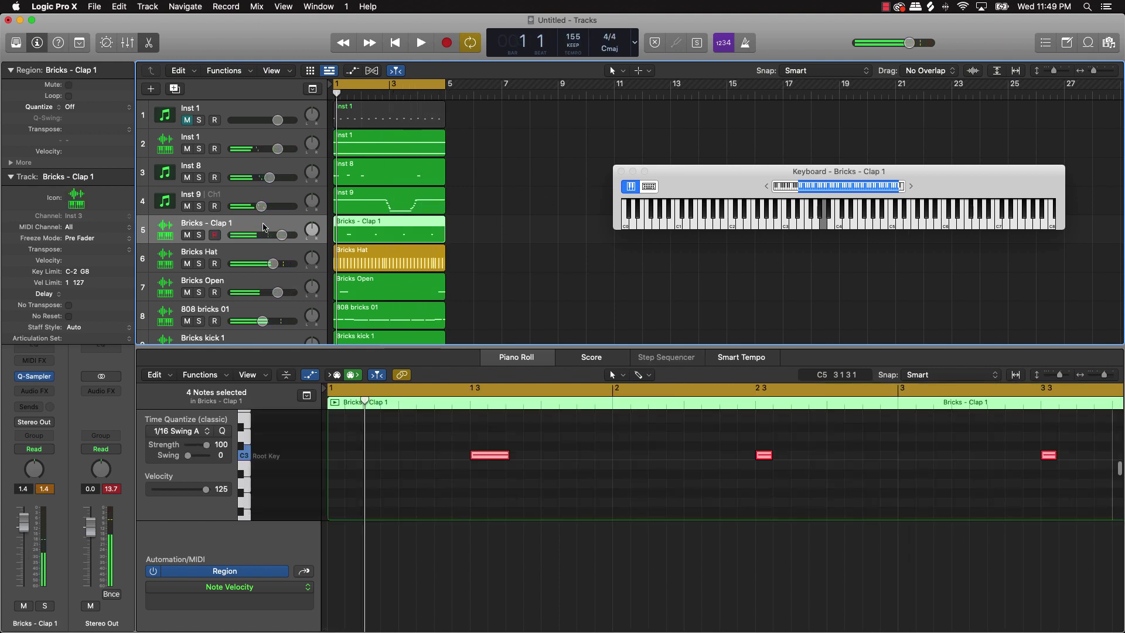
click(503, 253)
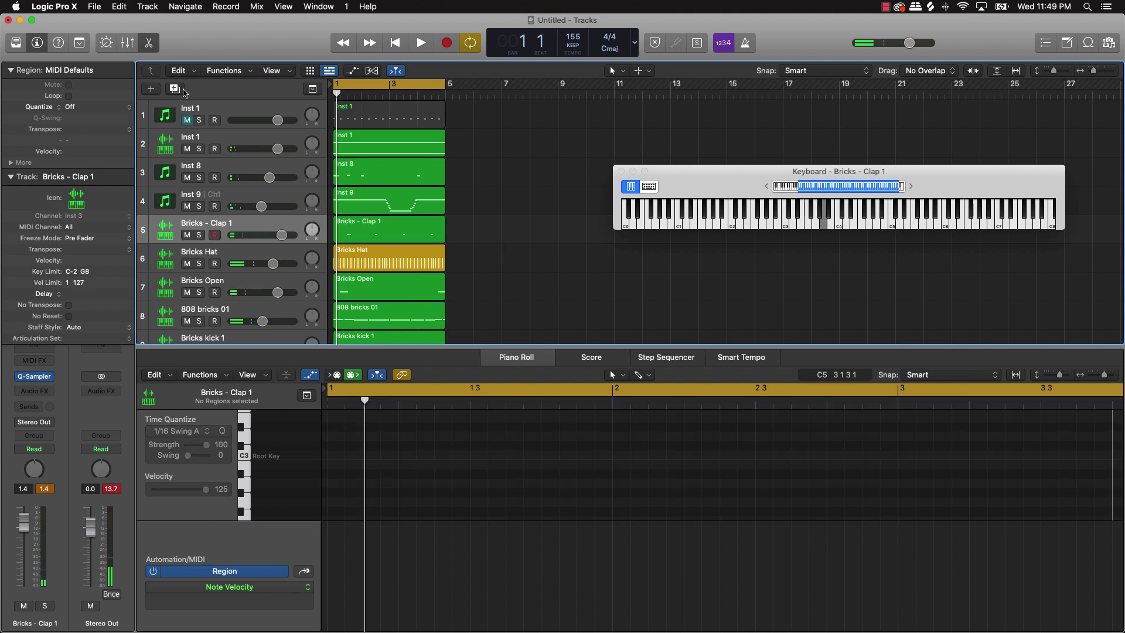
key(ctrl+Up)
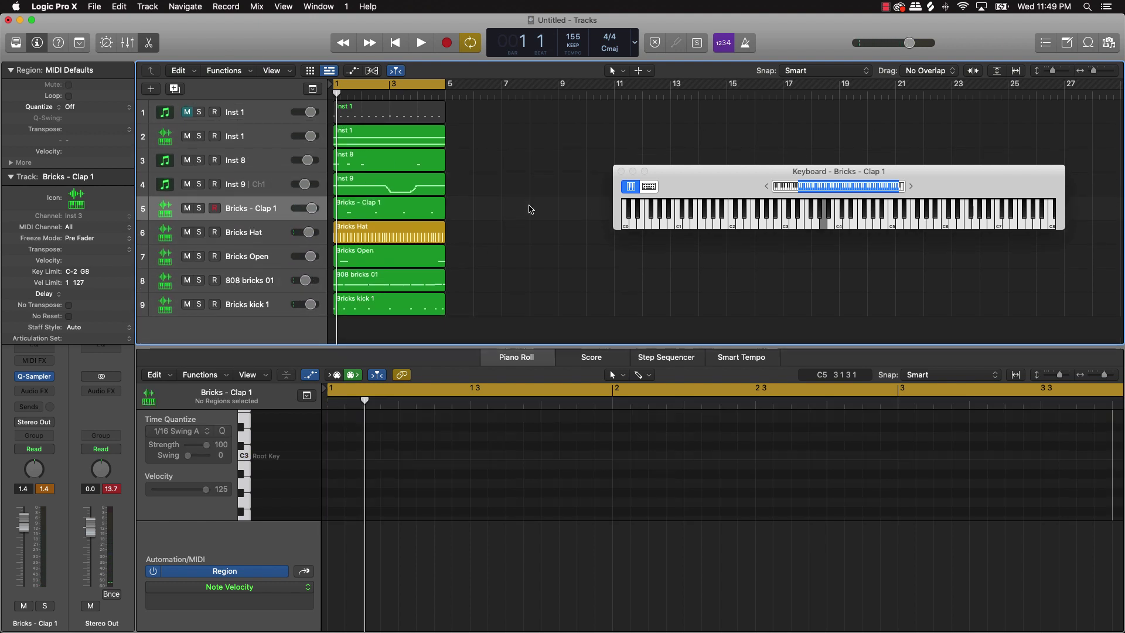